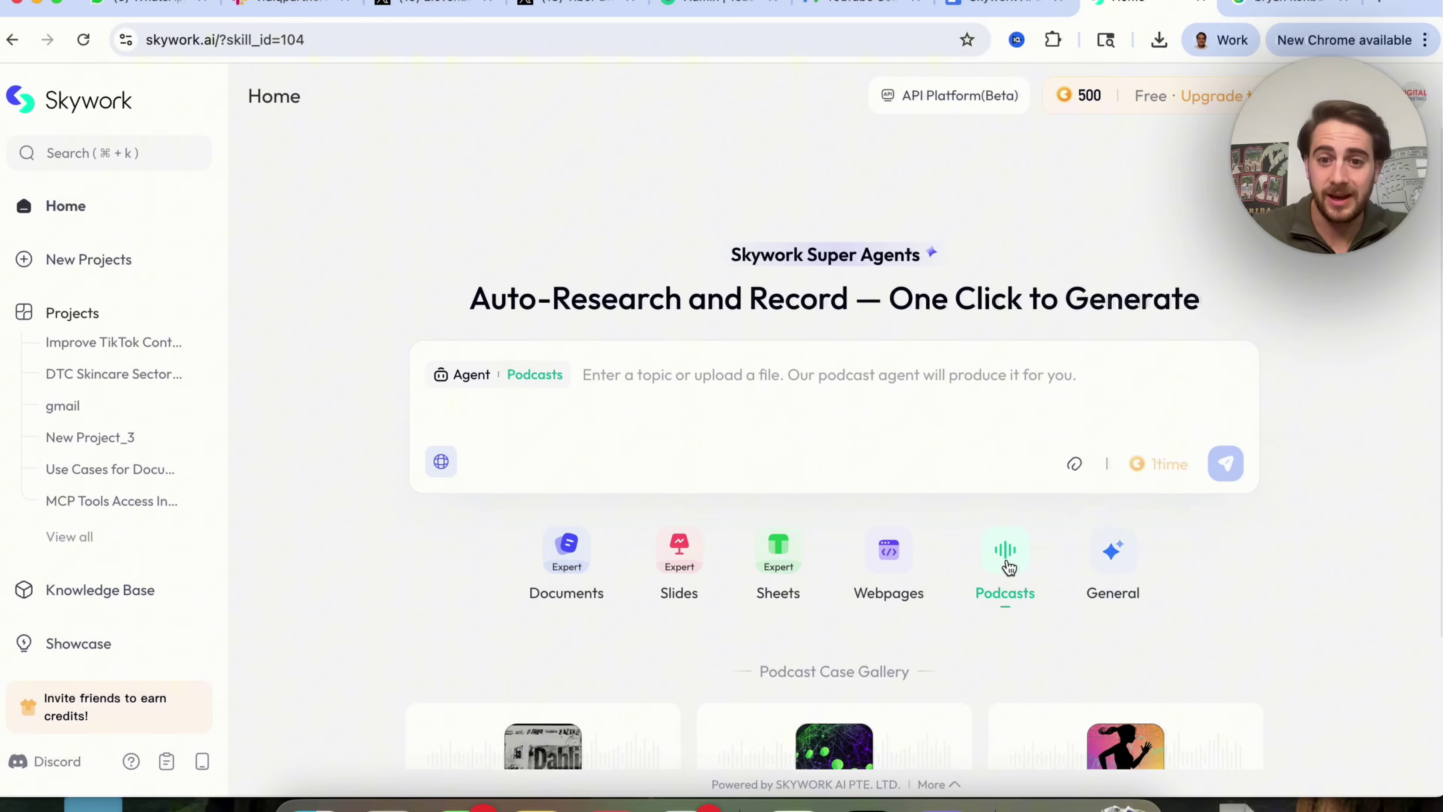
- Paste the request for a podcast on Bryan Kohberger's whole story and submit it
type("Create a podcast about bryan kohberger - it should contain everything about his story from the beginning to where he currently is")
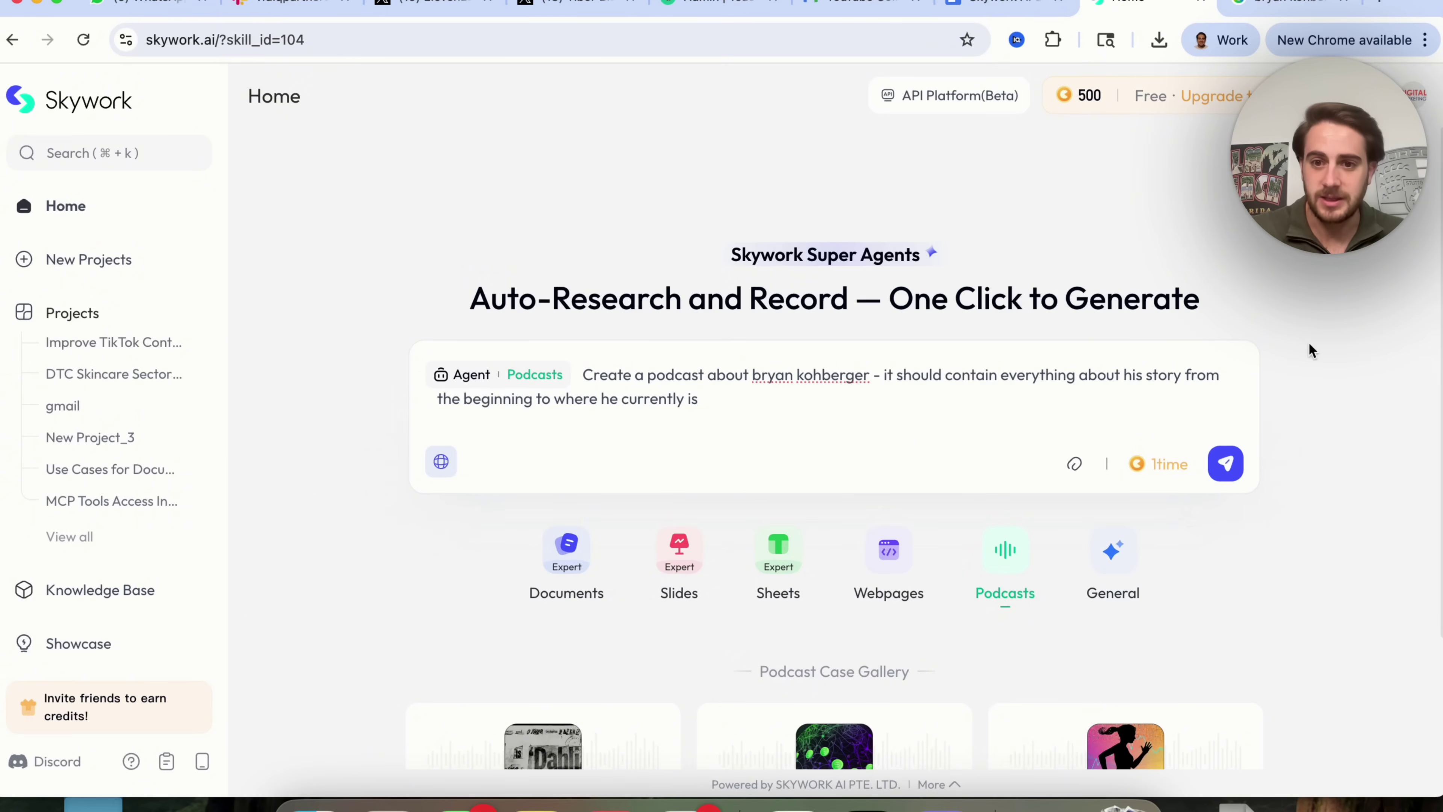
left_click(1226, 465)
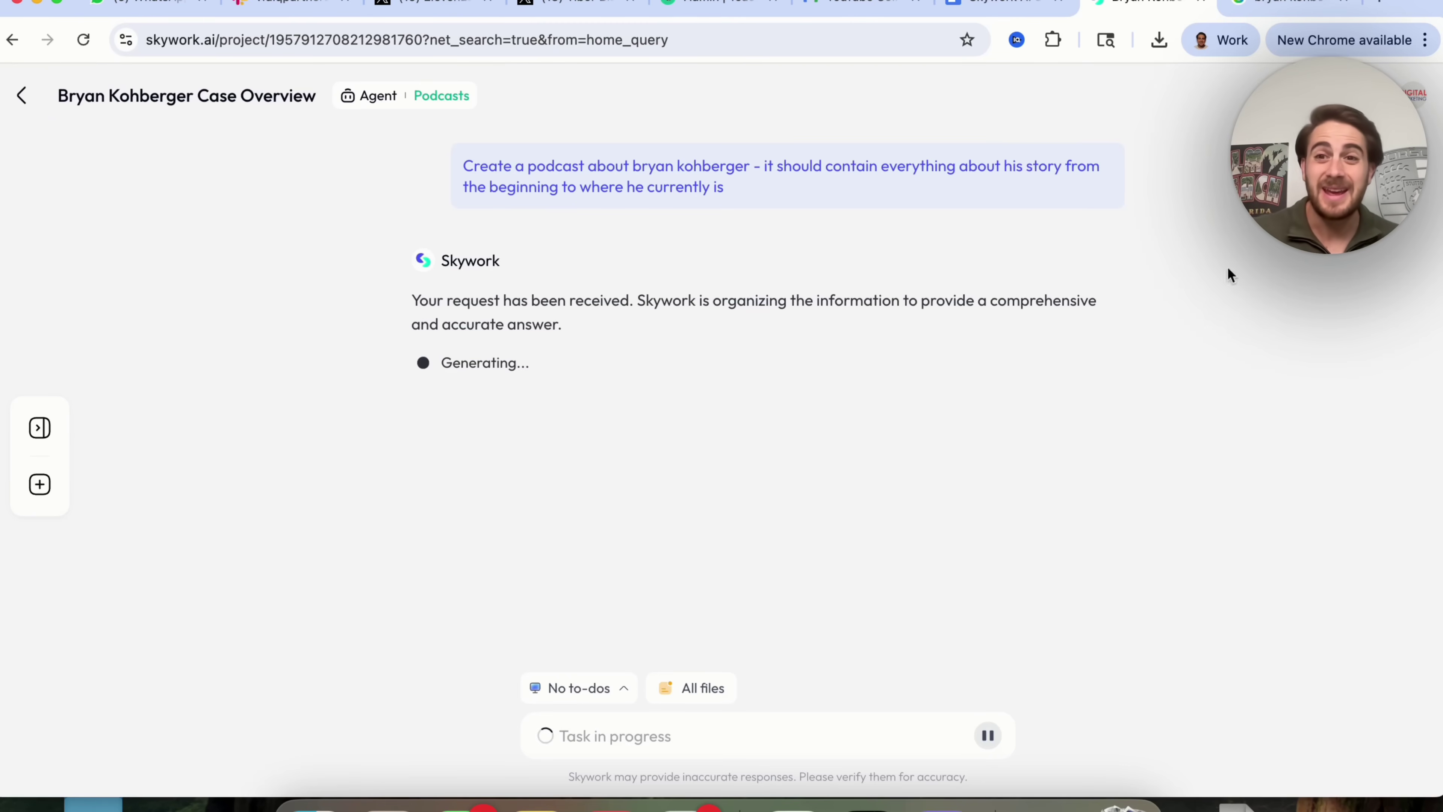
- Switch to the Google results for 'bryan kohberger' and scroll through the top stories
key("ctrl+Tab")
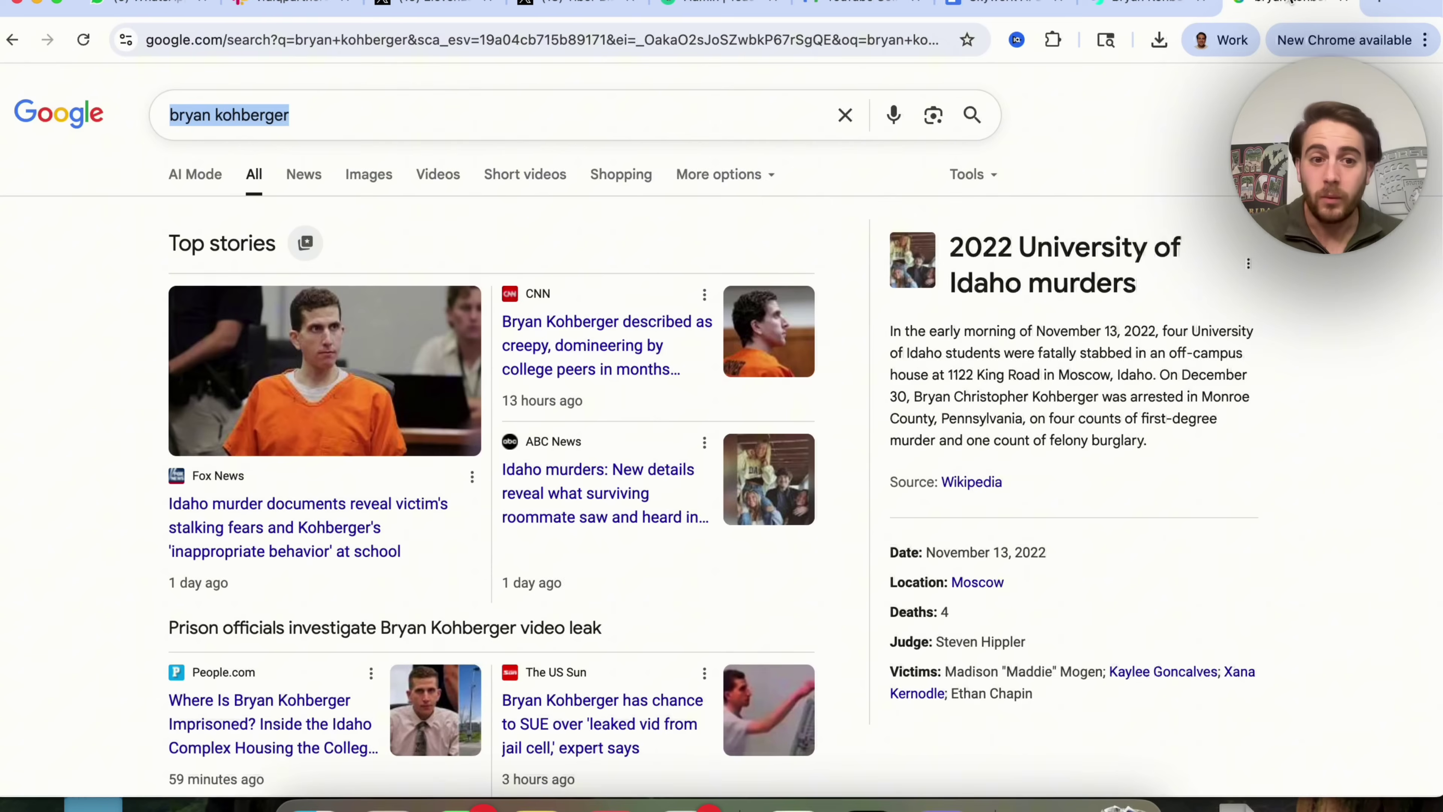
scroll(685, 409, "down", 5)
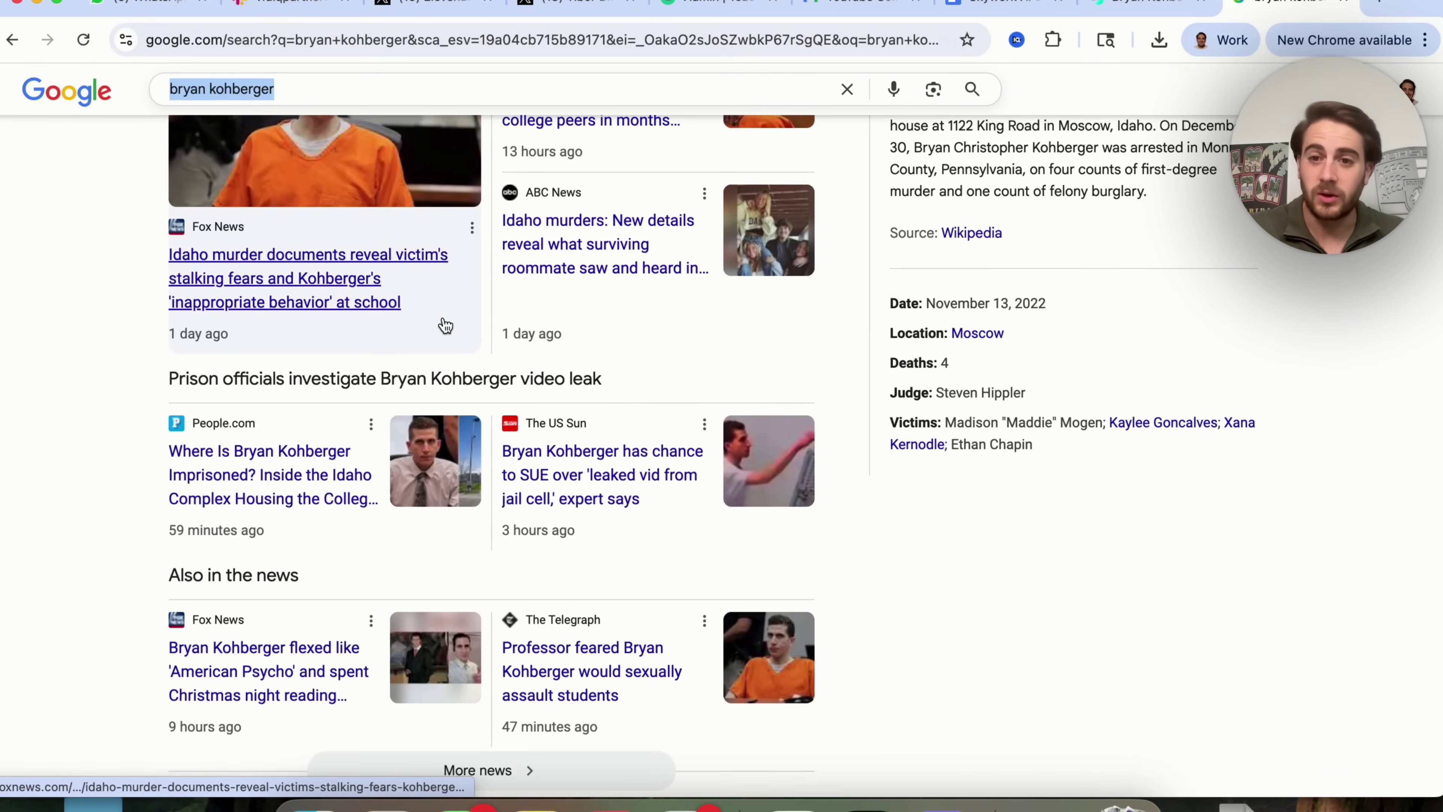
scroll(445, 325, "up", 5)
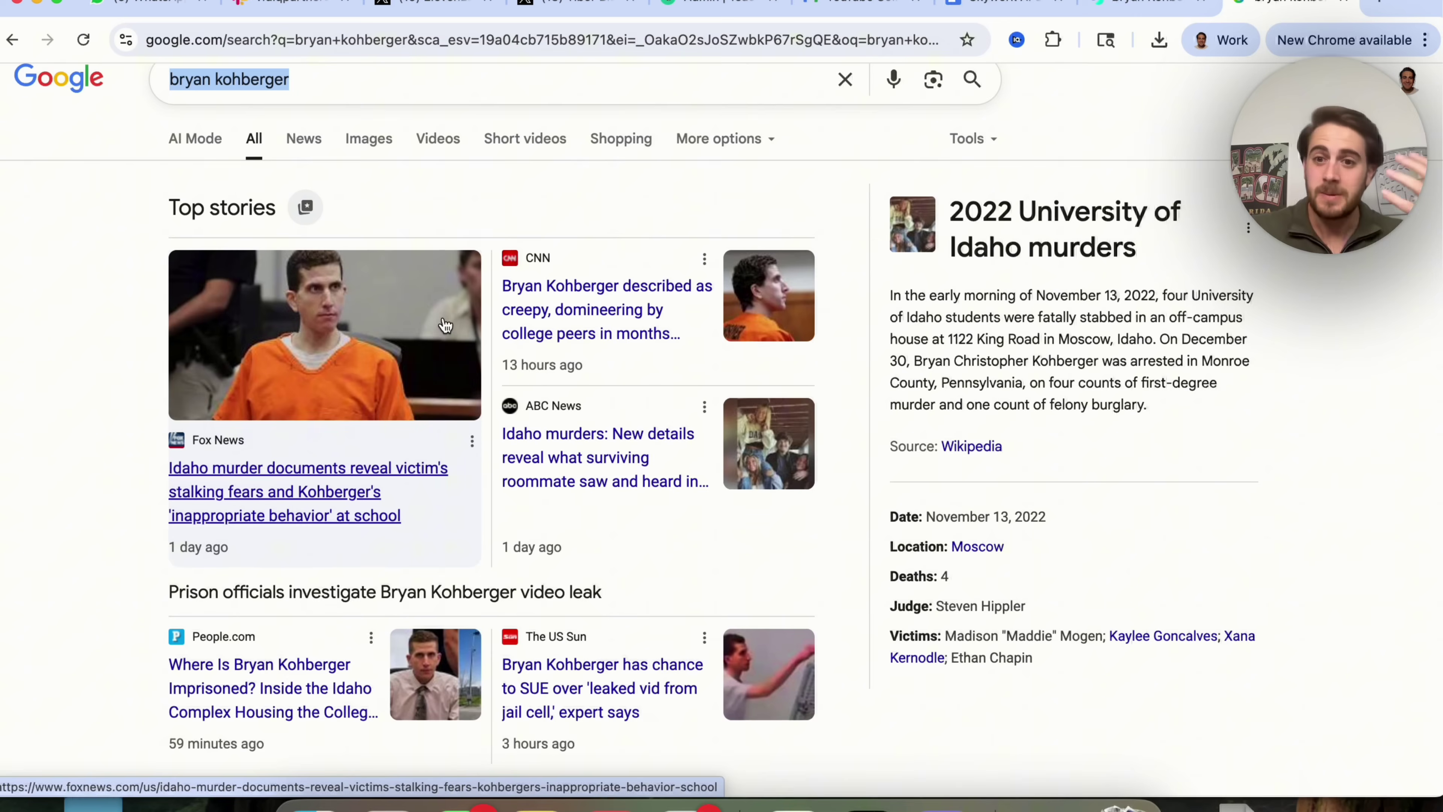
- Open youtube.com in a new tab and search it with the pasted podcast request
left_click(1381, 6)
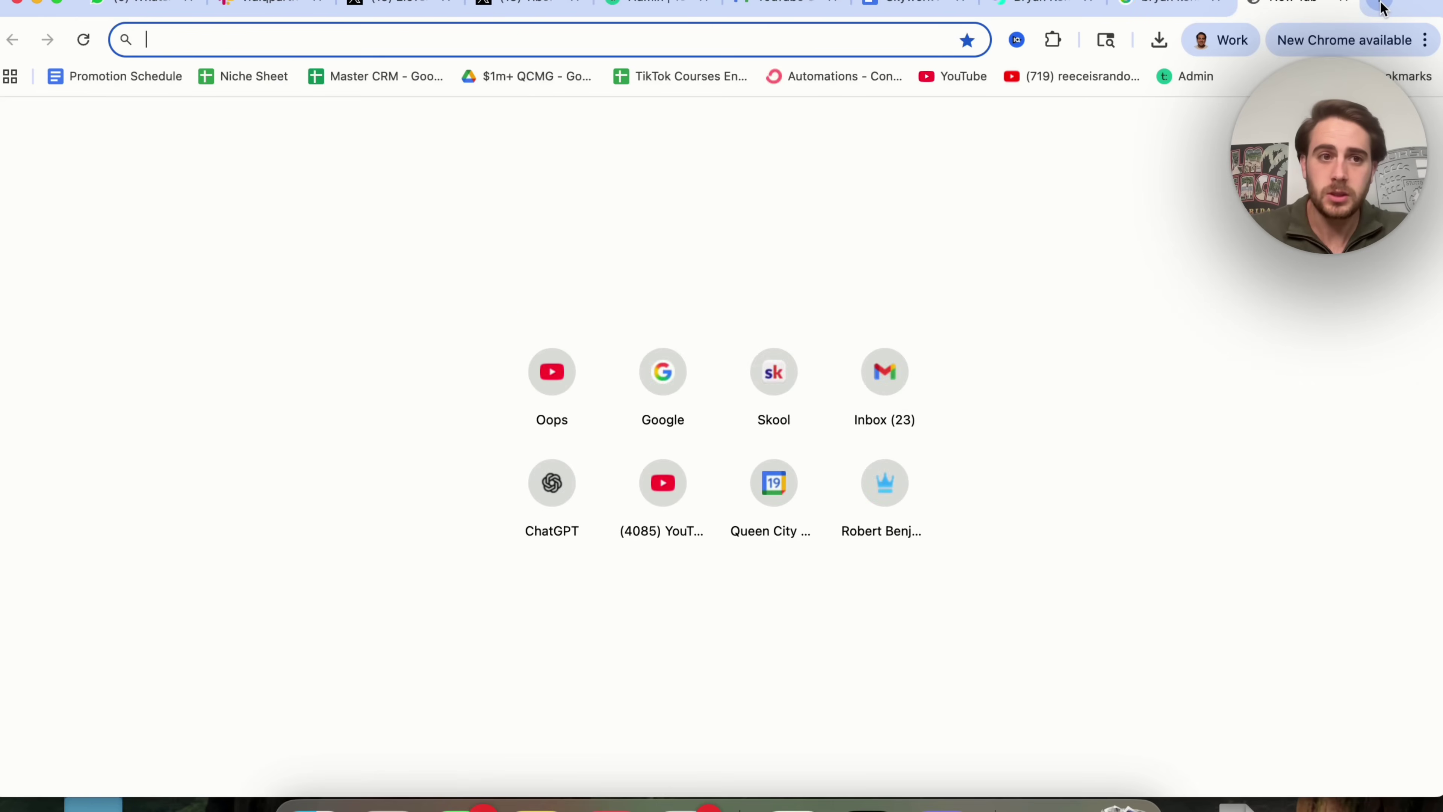
type("youtube.com")
key("Return")
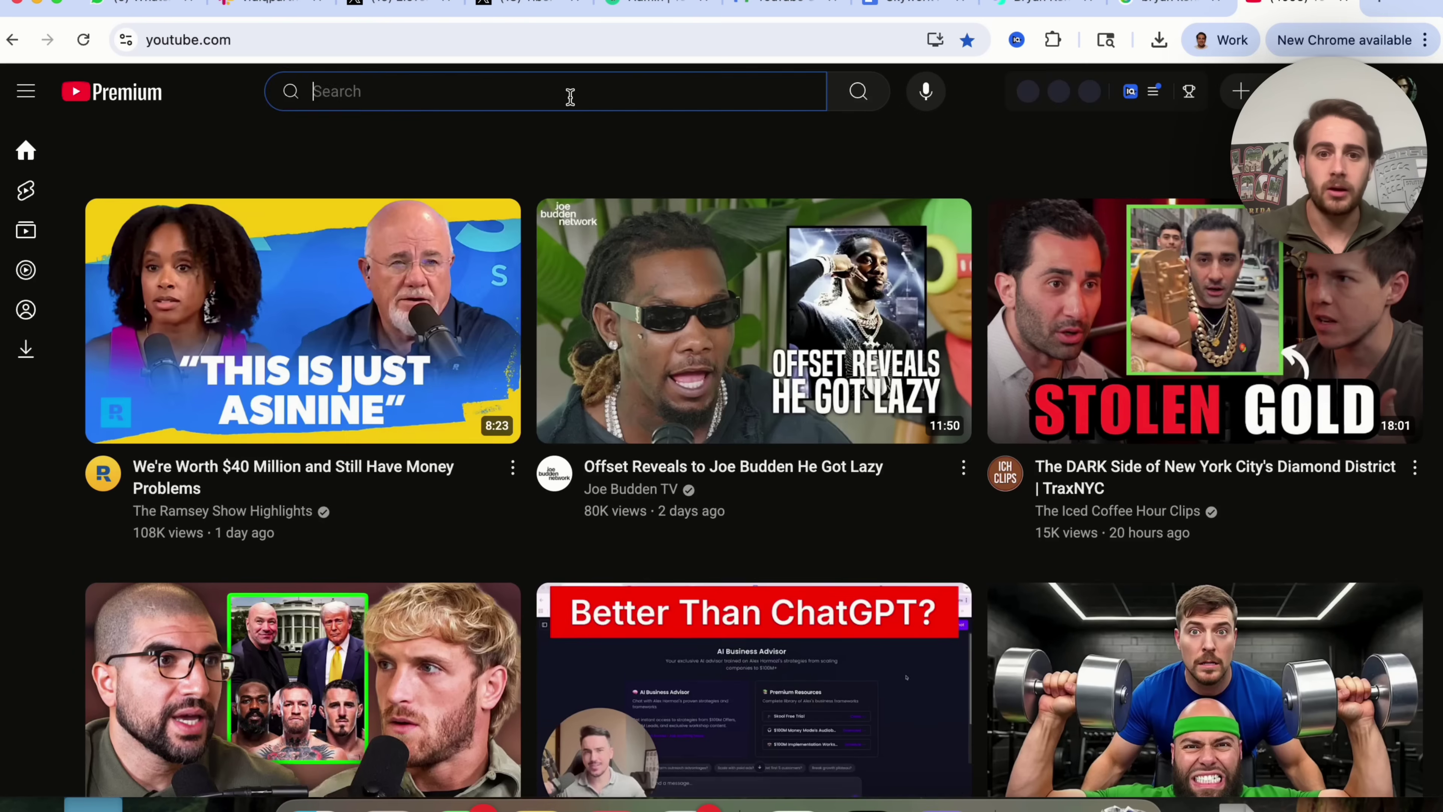
left_click(568, 96)
key("super+v")
key("Return")
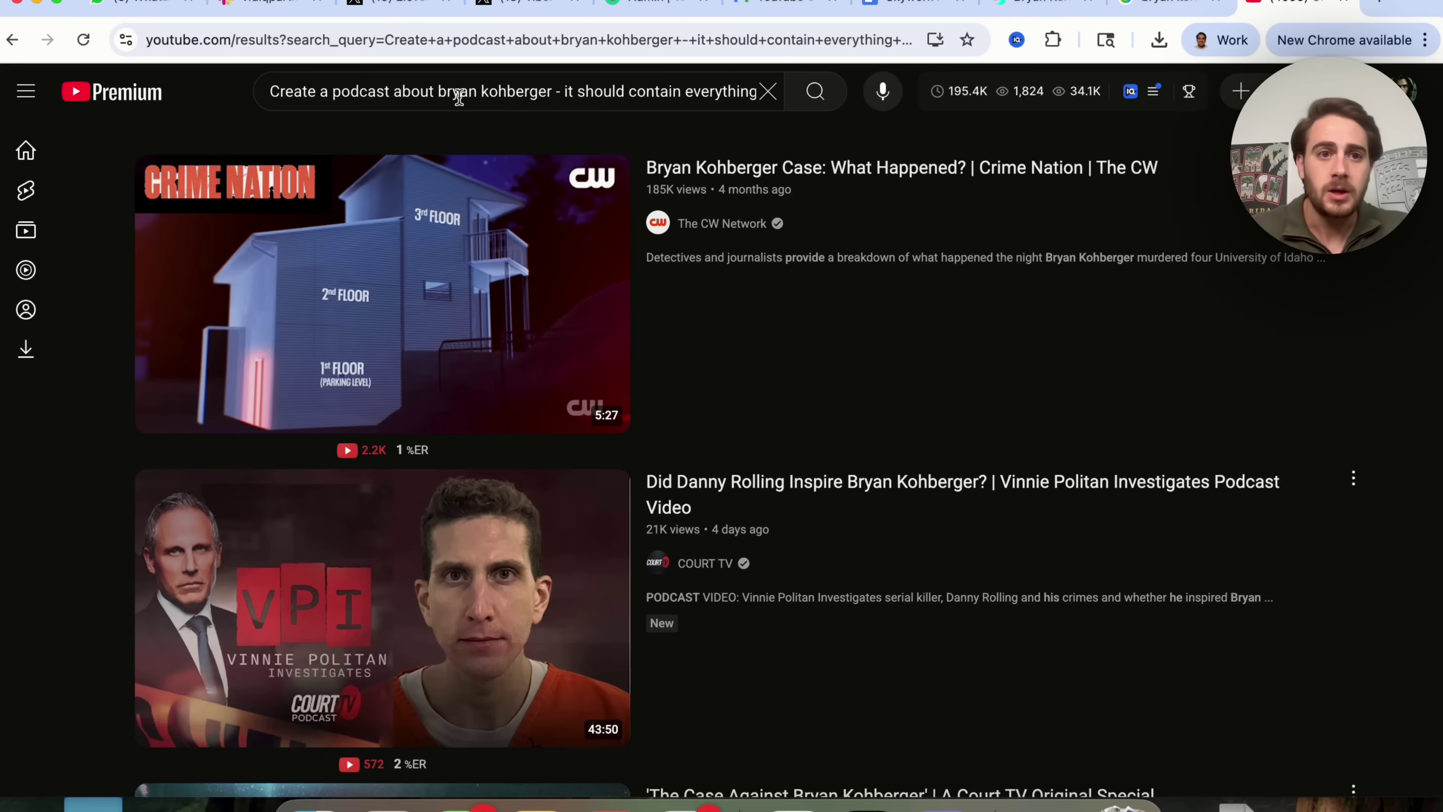
- Trim the YouTube query to 'bryan kohberger', search again, and scroll through the video results
double_click(454, 92)
left_click_drag(513, 97, 550, 94)
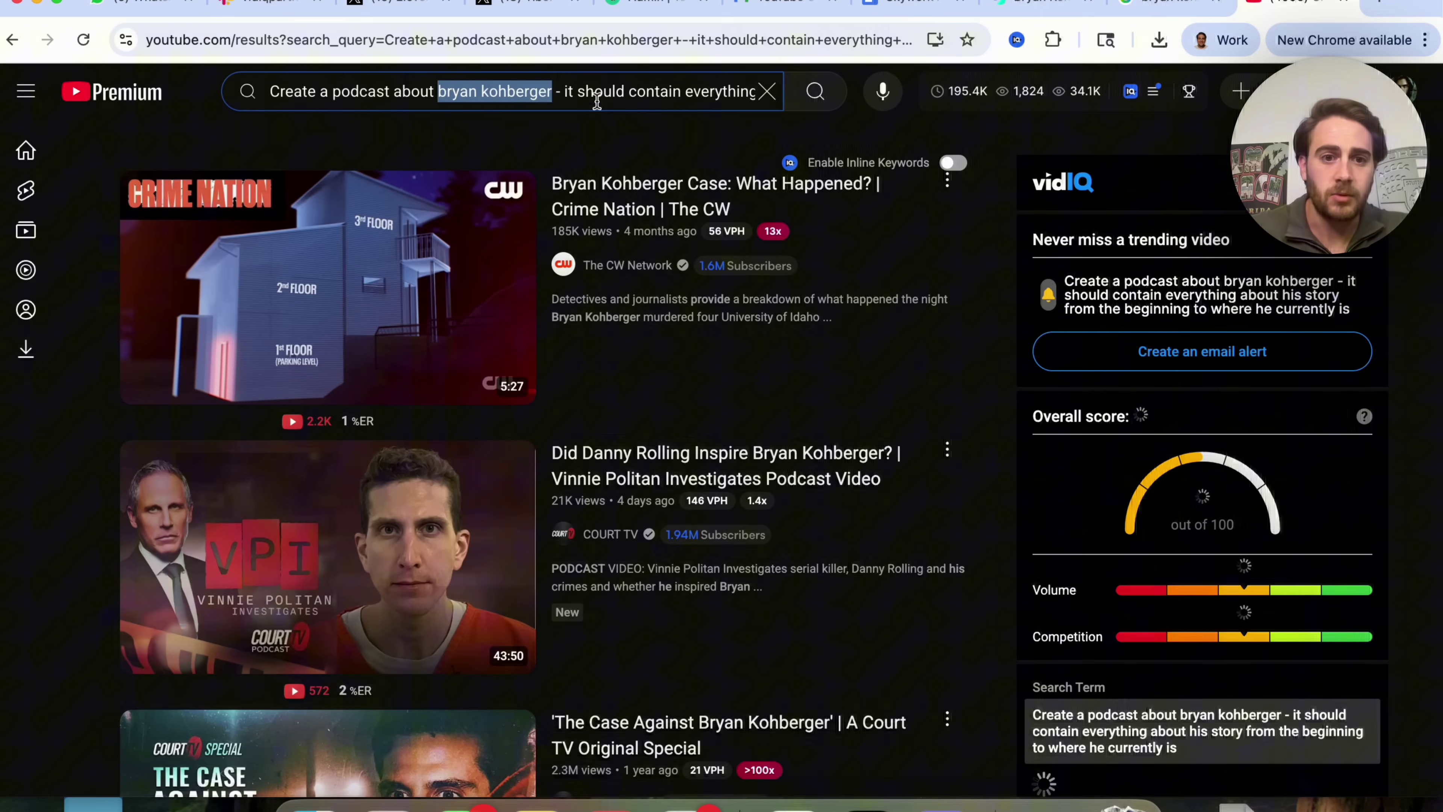
key("super+x")
key("super+a")
key("super+v")
key("Return")
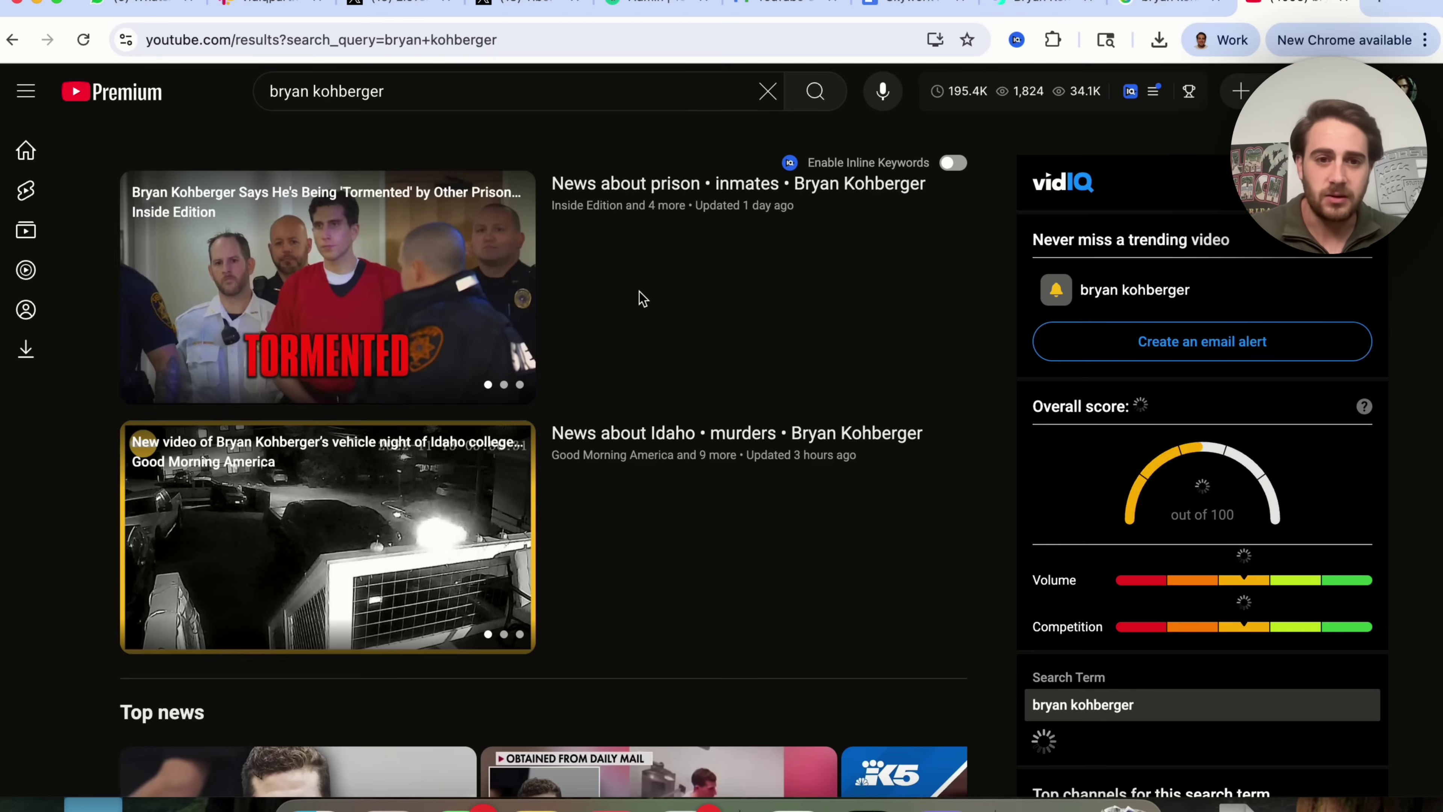
scroll(640, 299, "down", 15)
scroll(266, 200, "down", 4)
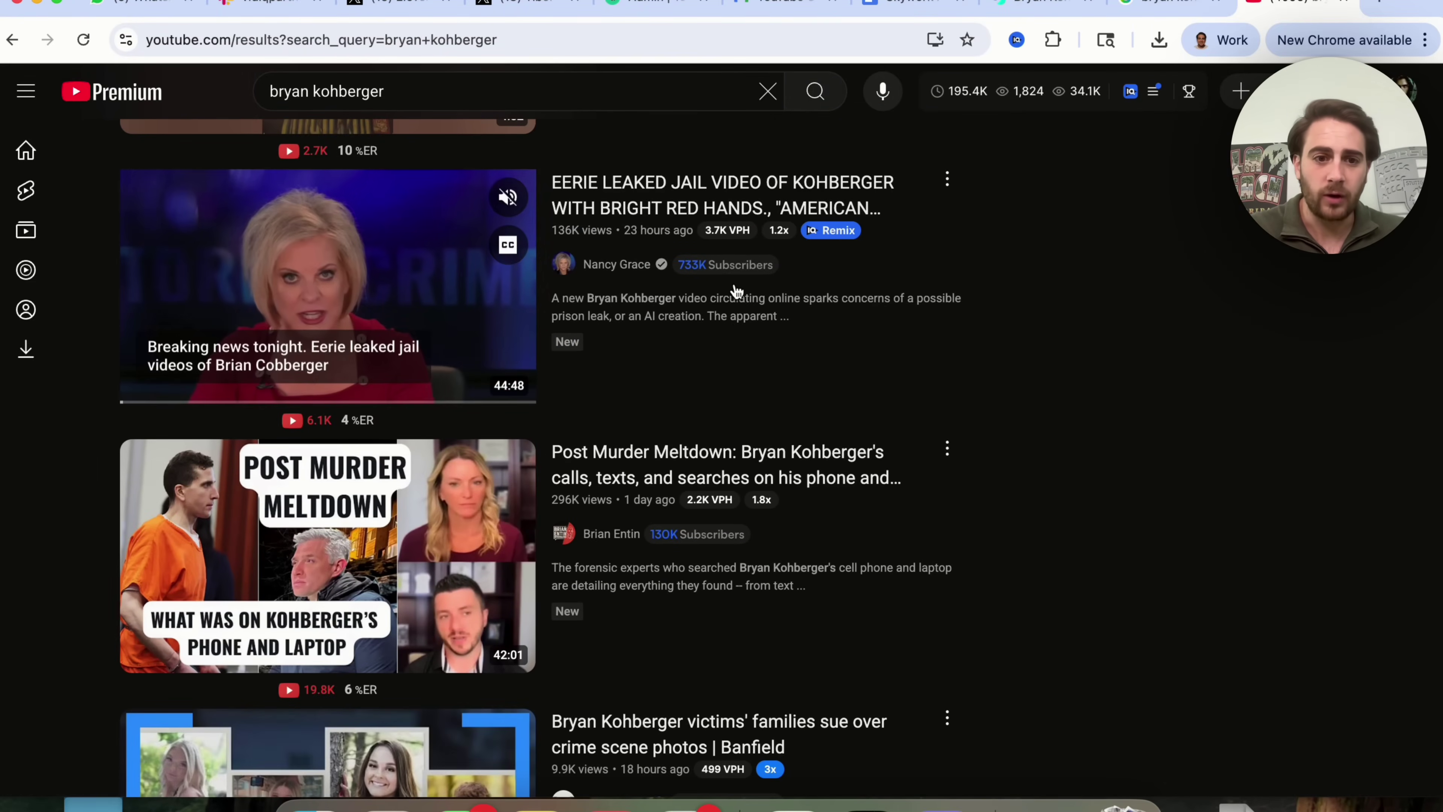
scroll(592, 375, "down", 3)
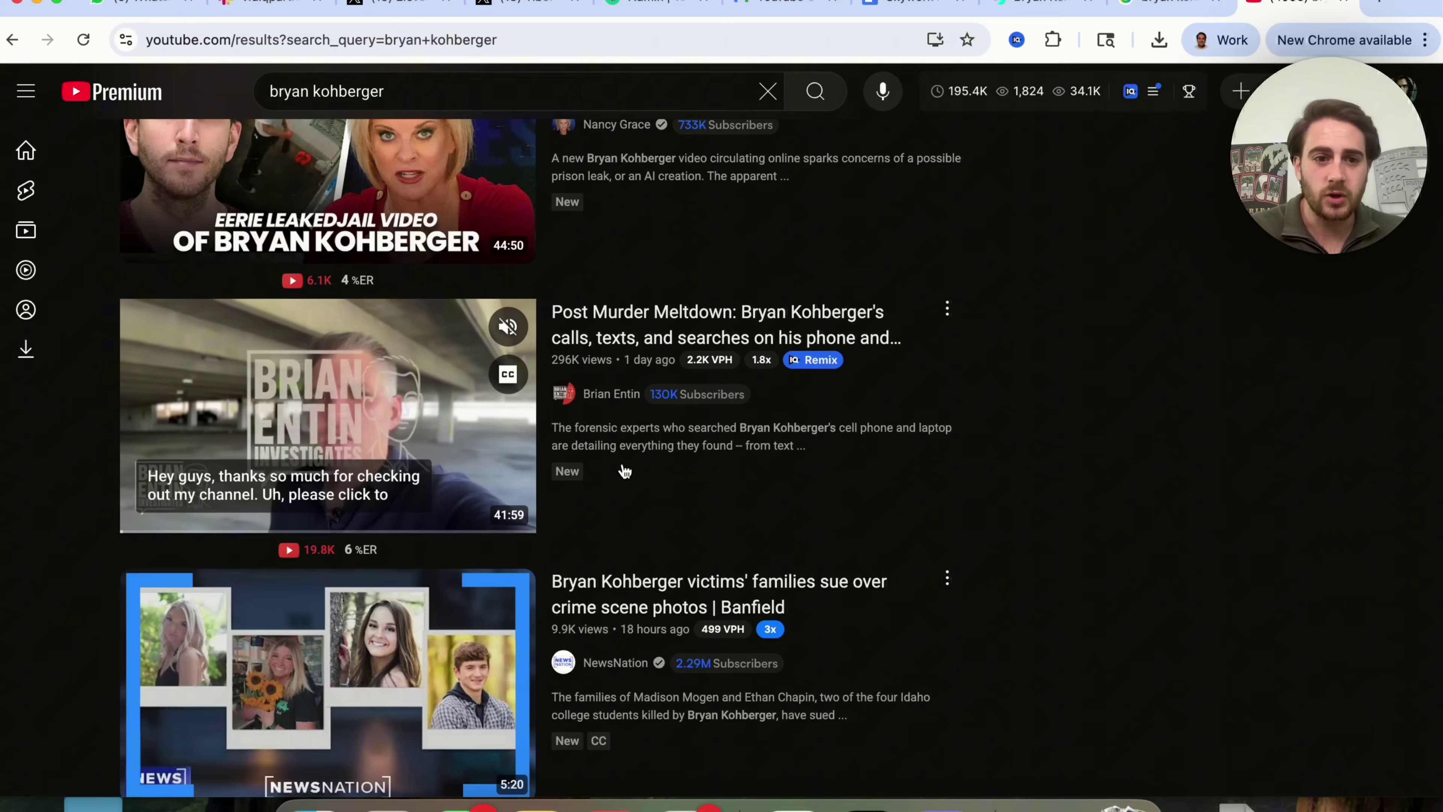
scroll(625, 467, "down", 4)
scroll(642, 597, "down", 10)
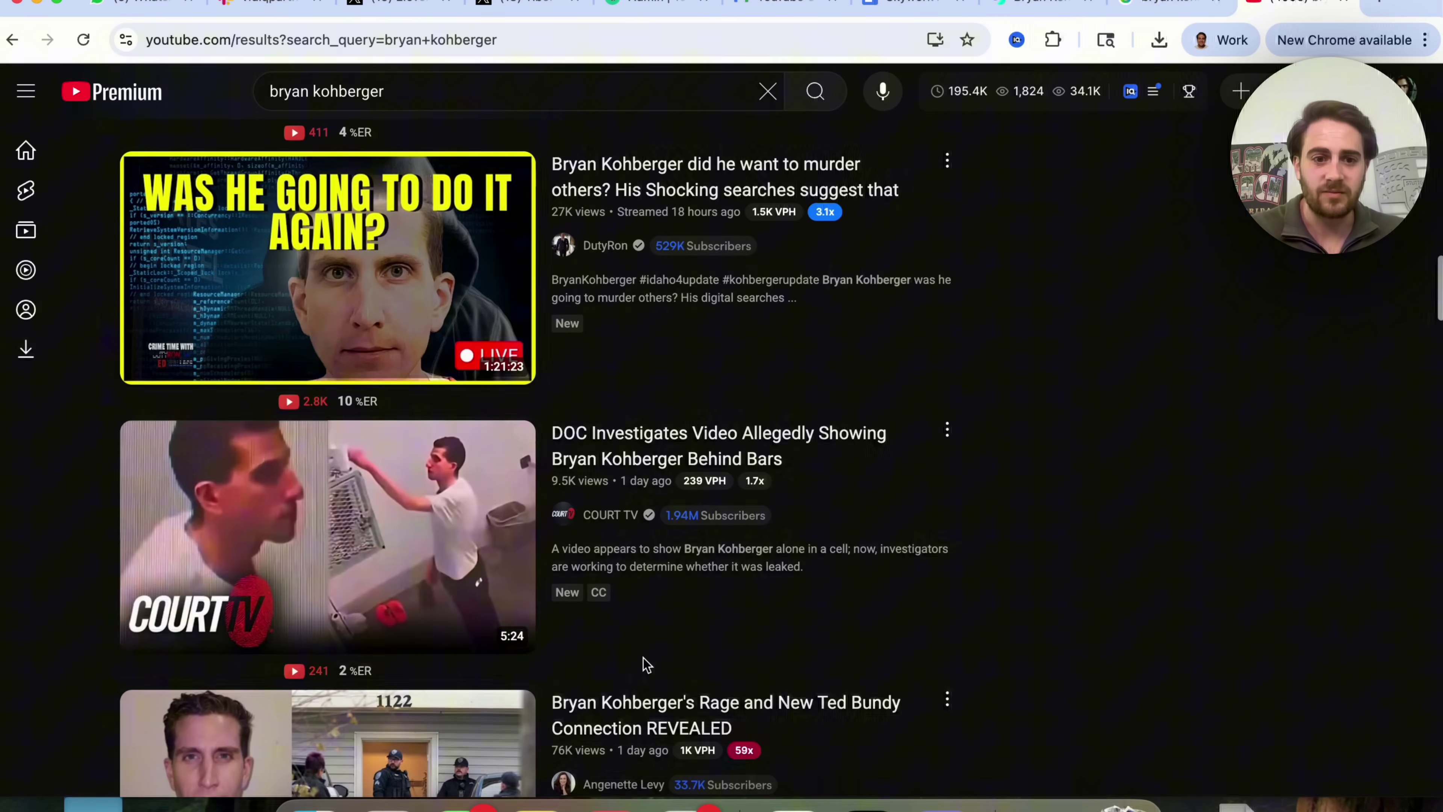
scroll(644, 658, "down", 6)
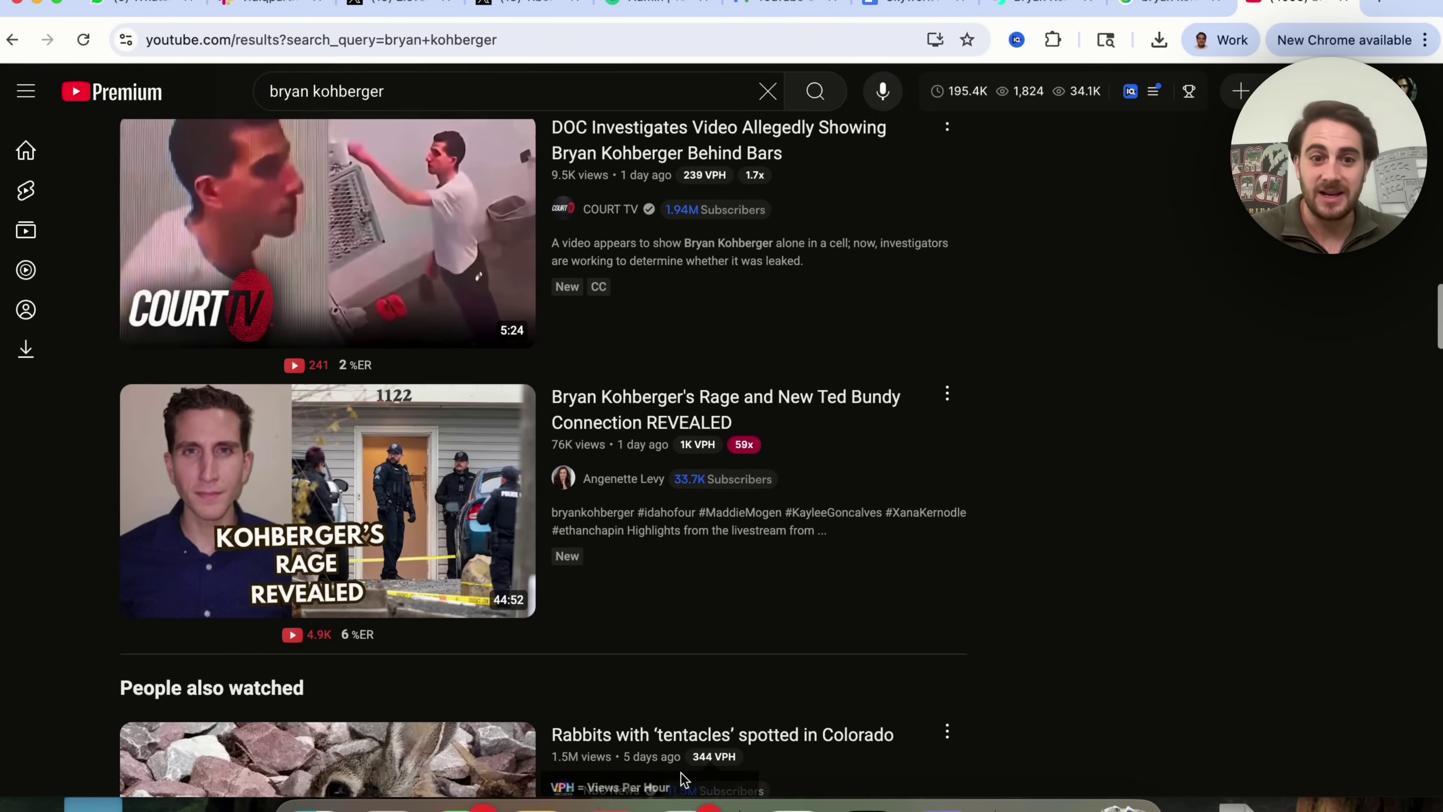
scroll(677, 602, "down", 5)
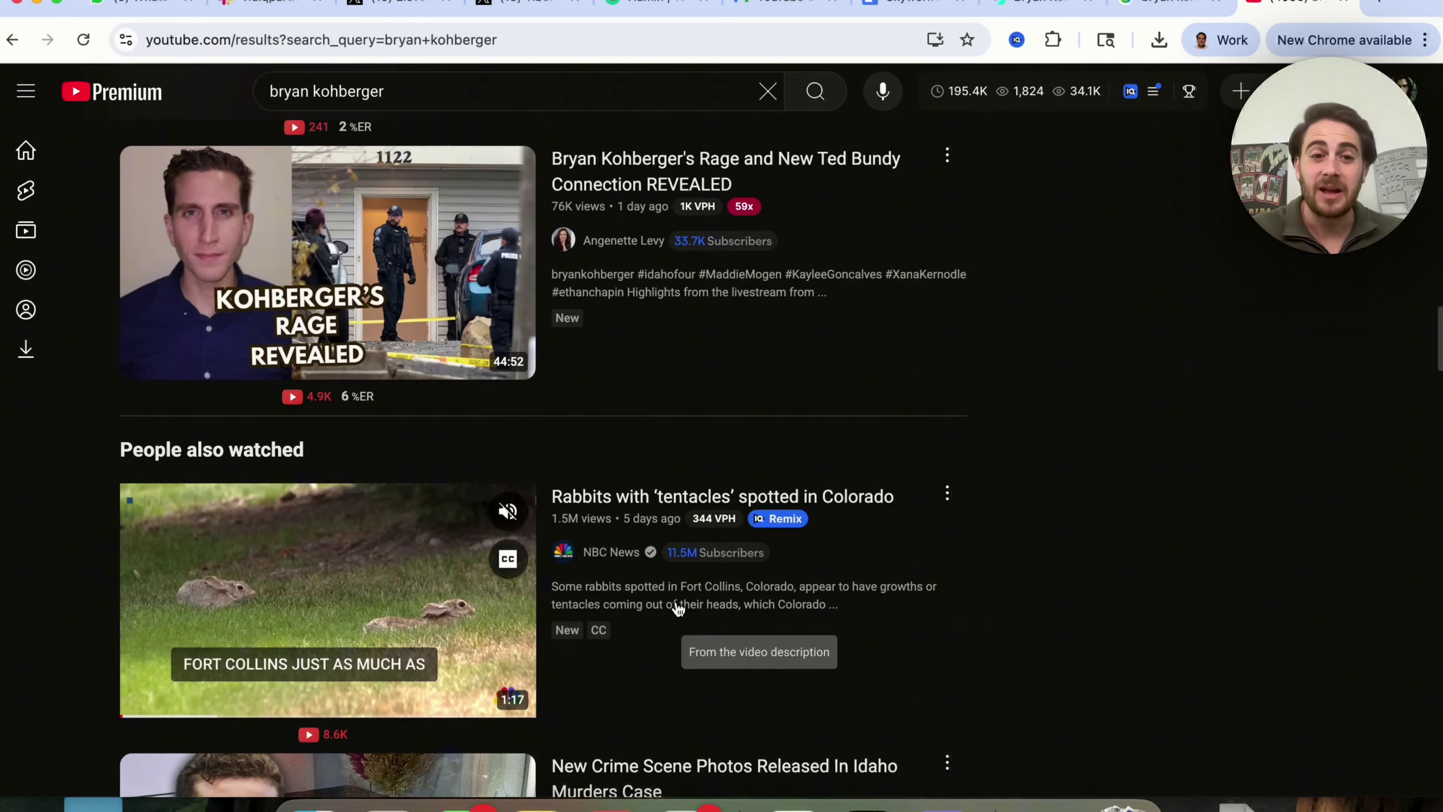
scroll(675, 603, "down", 4)
scroll(673, 608, "up", 5)
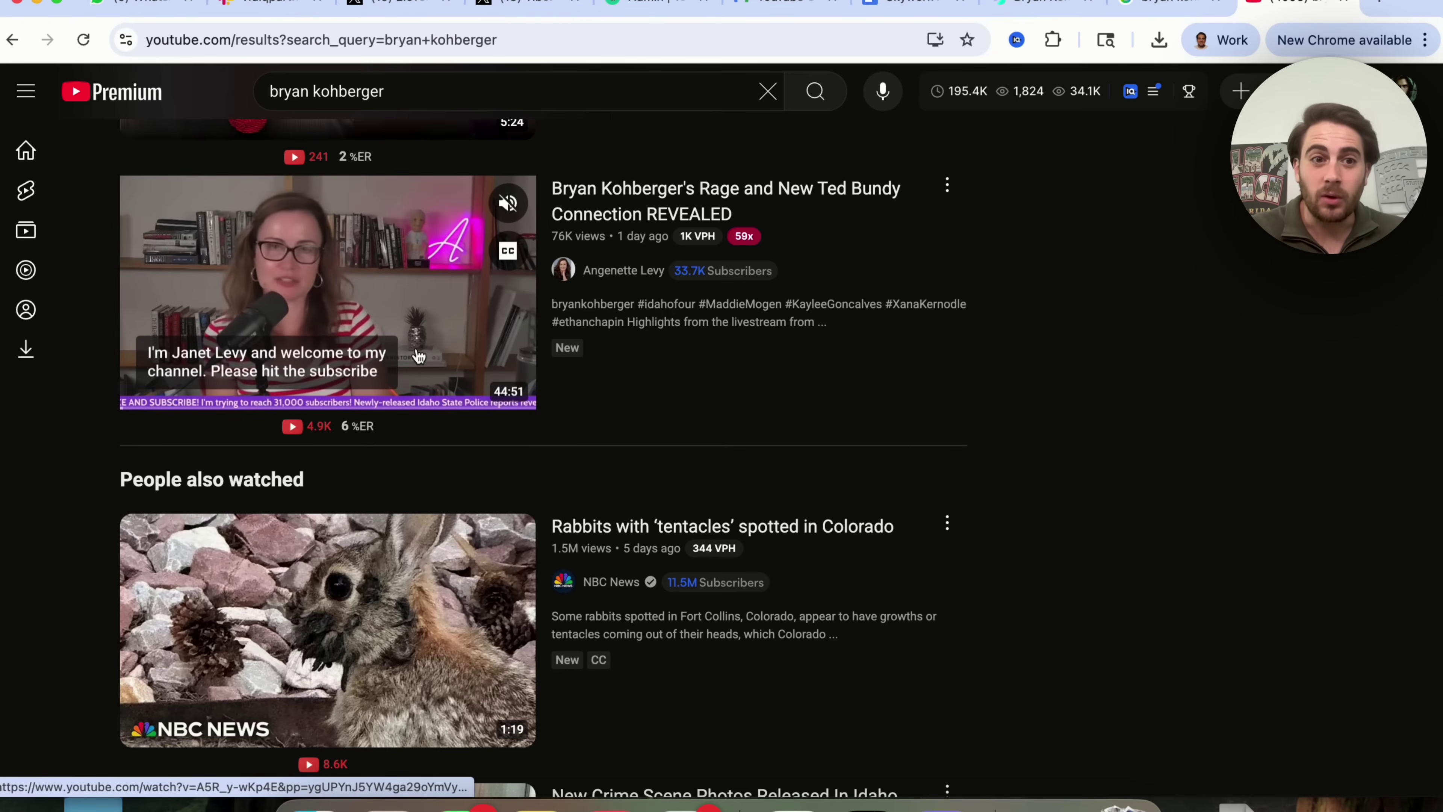
scroll(192, 540, "down", 8)
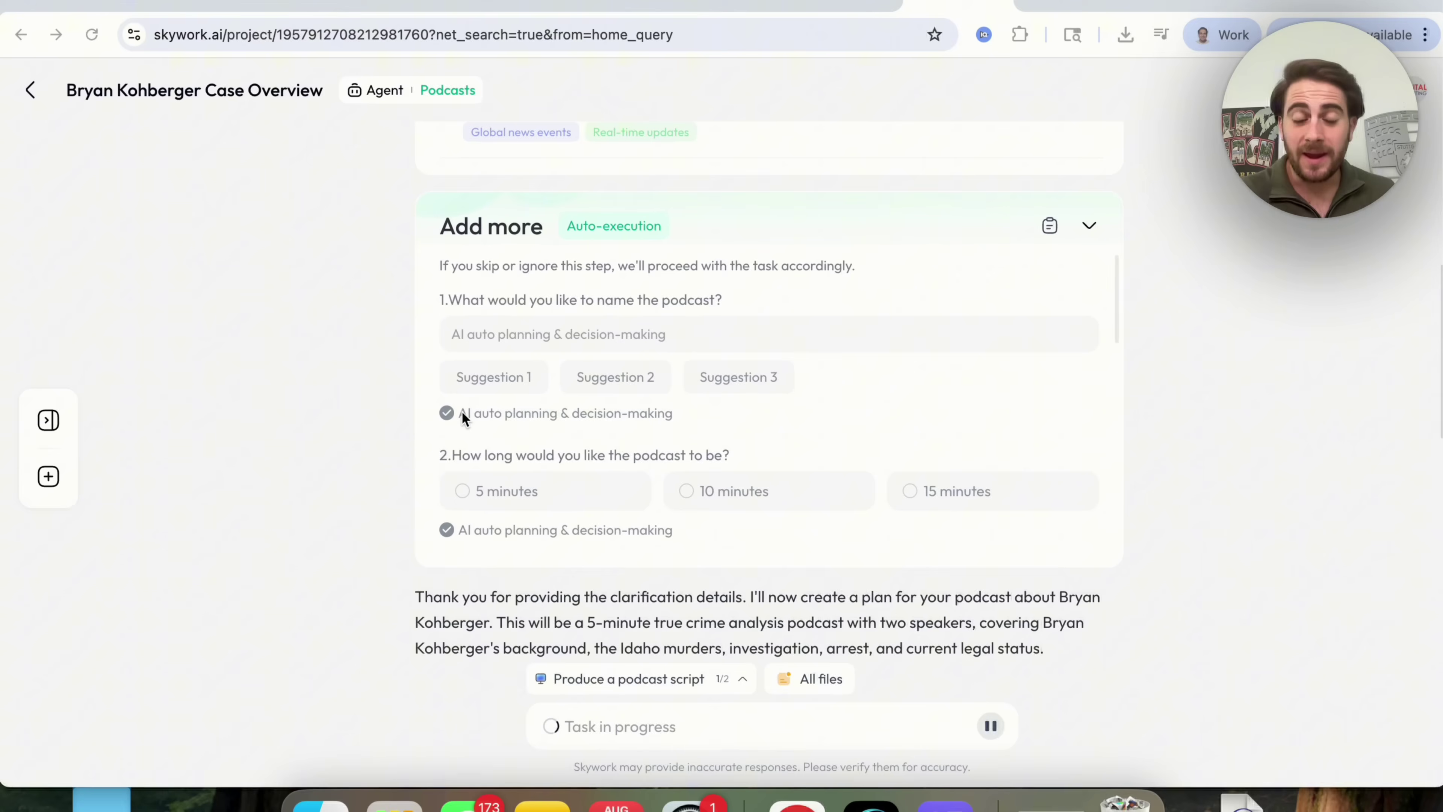
- Scroll through the agent's web searches and its Idaho police, CBS News and ABC7 browsing
scroll(407, 425, "up", 3)
scroll(514, 381, "down", 1)
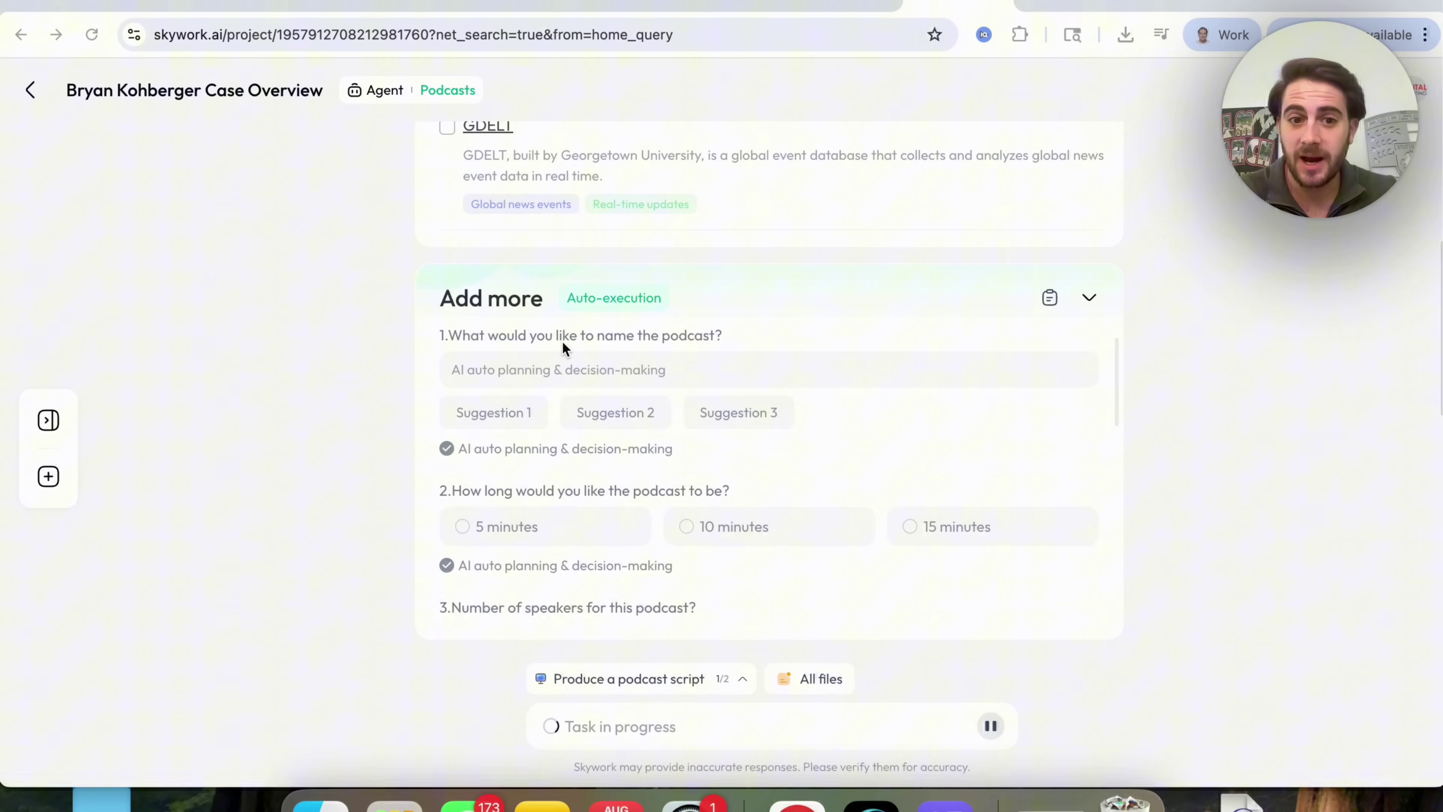
scroll(563, 345, "down", 2)
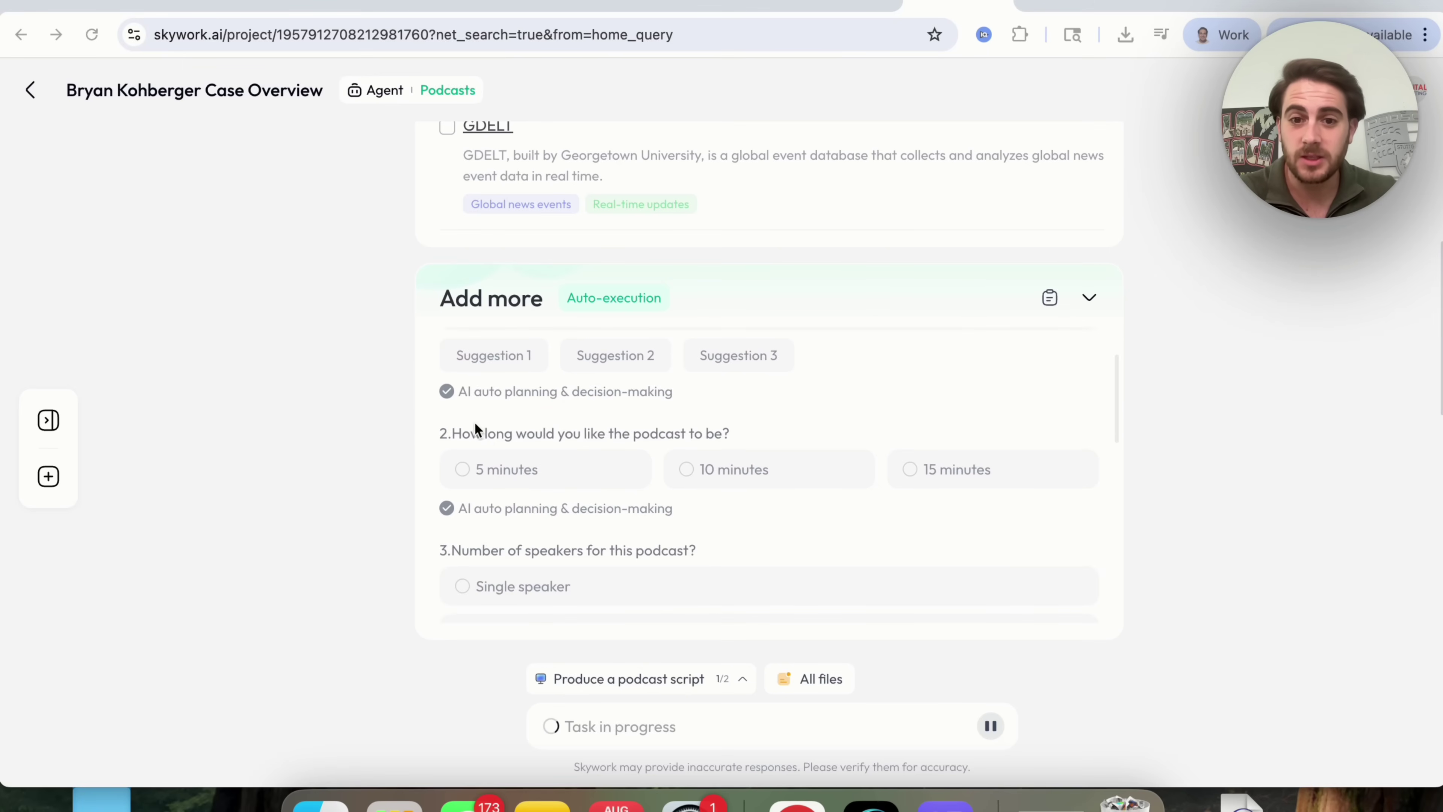
scroll(548, 442, "down", 2)
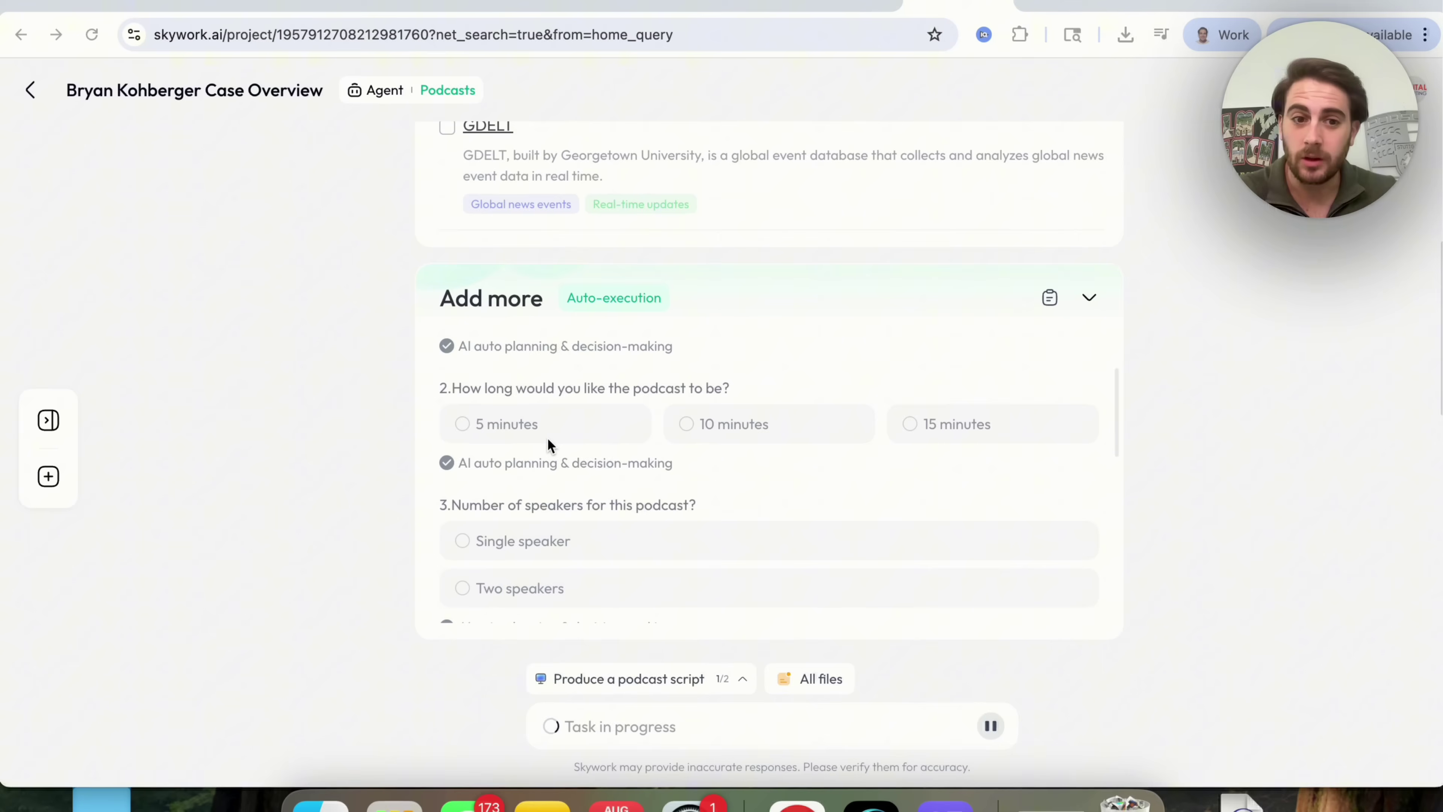
scroll(548, 442, "down", 2)
scroll(522, 463, "down", 5)
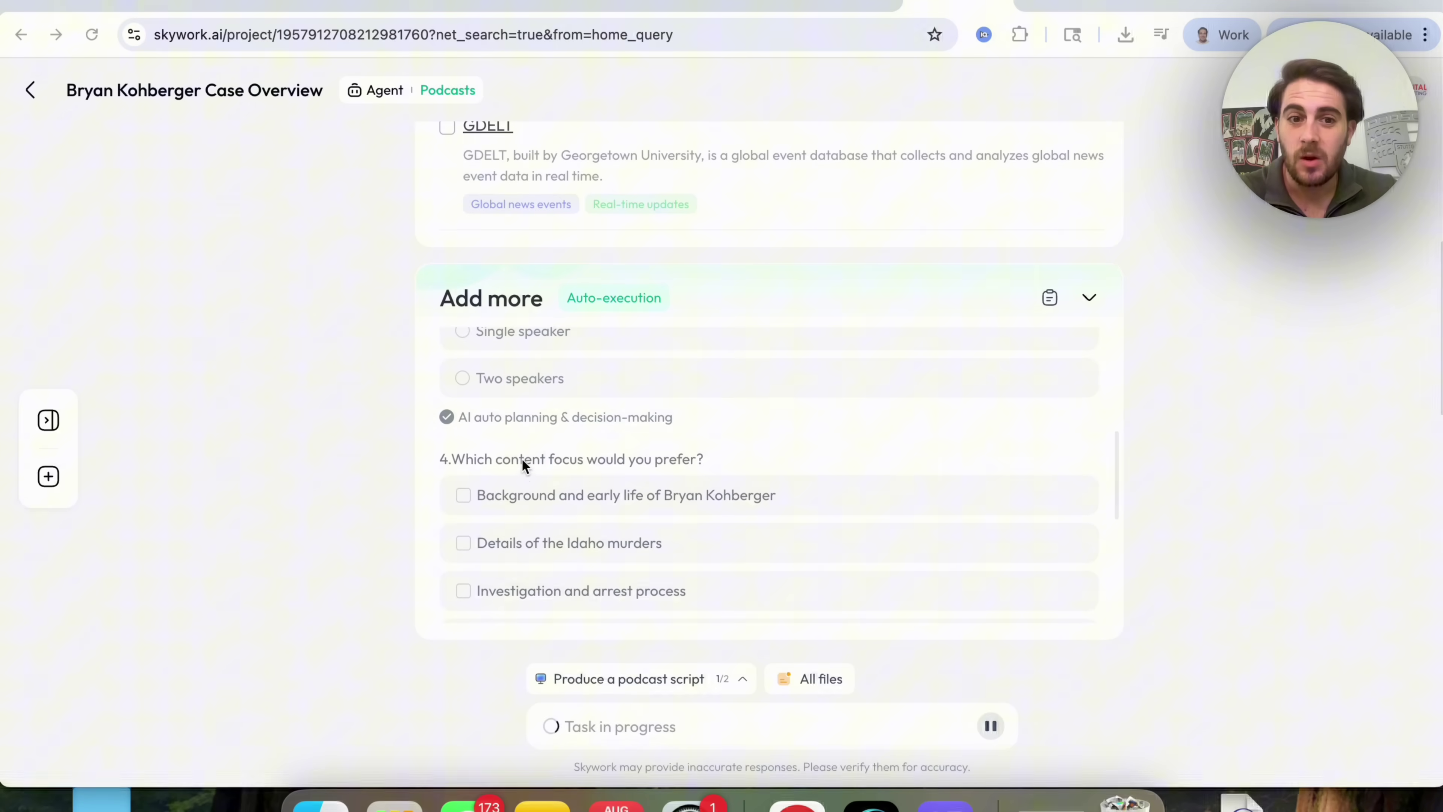
scroll(534, 475, "down", 6)
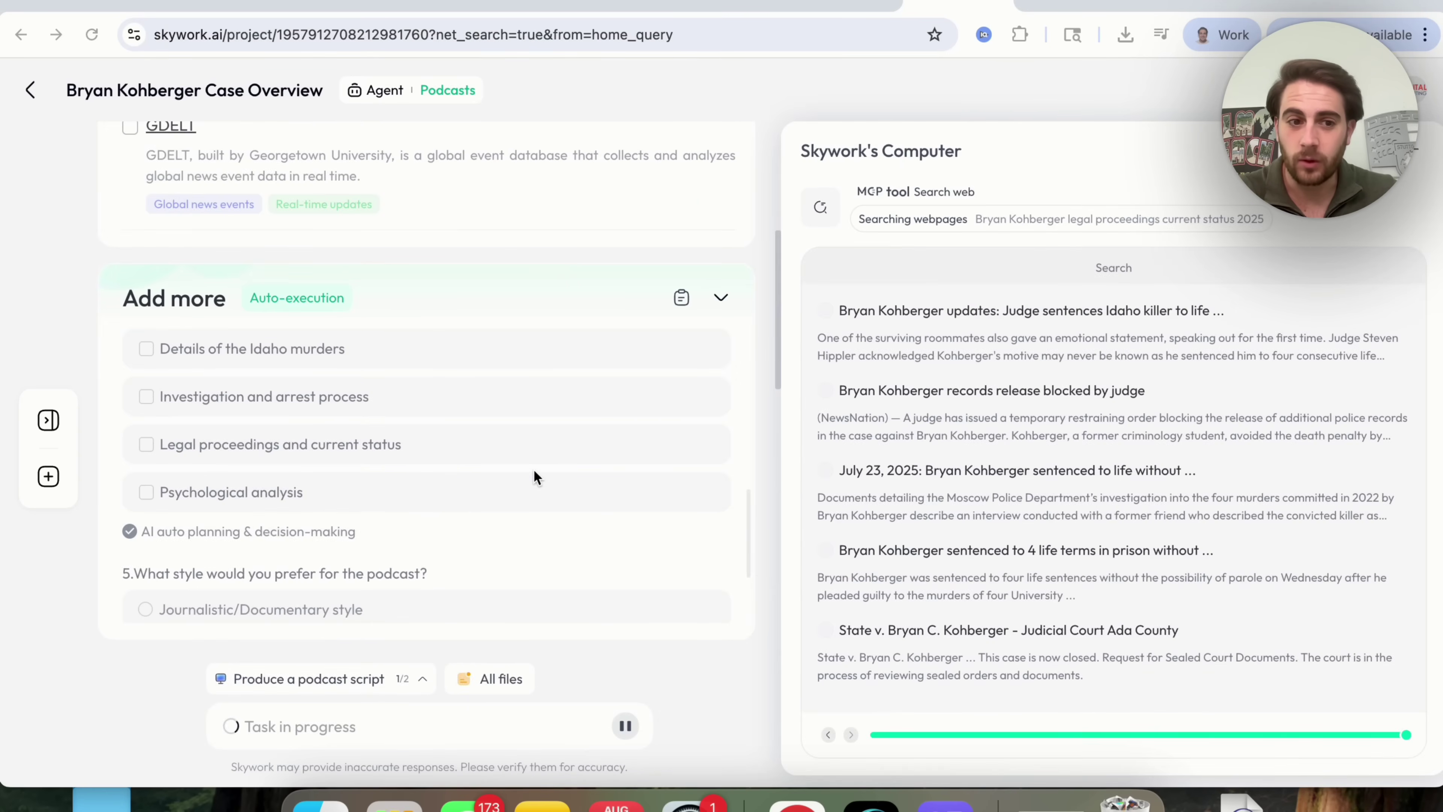
scroll(416, 541, "down", 10)
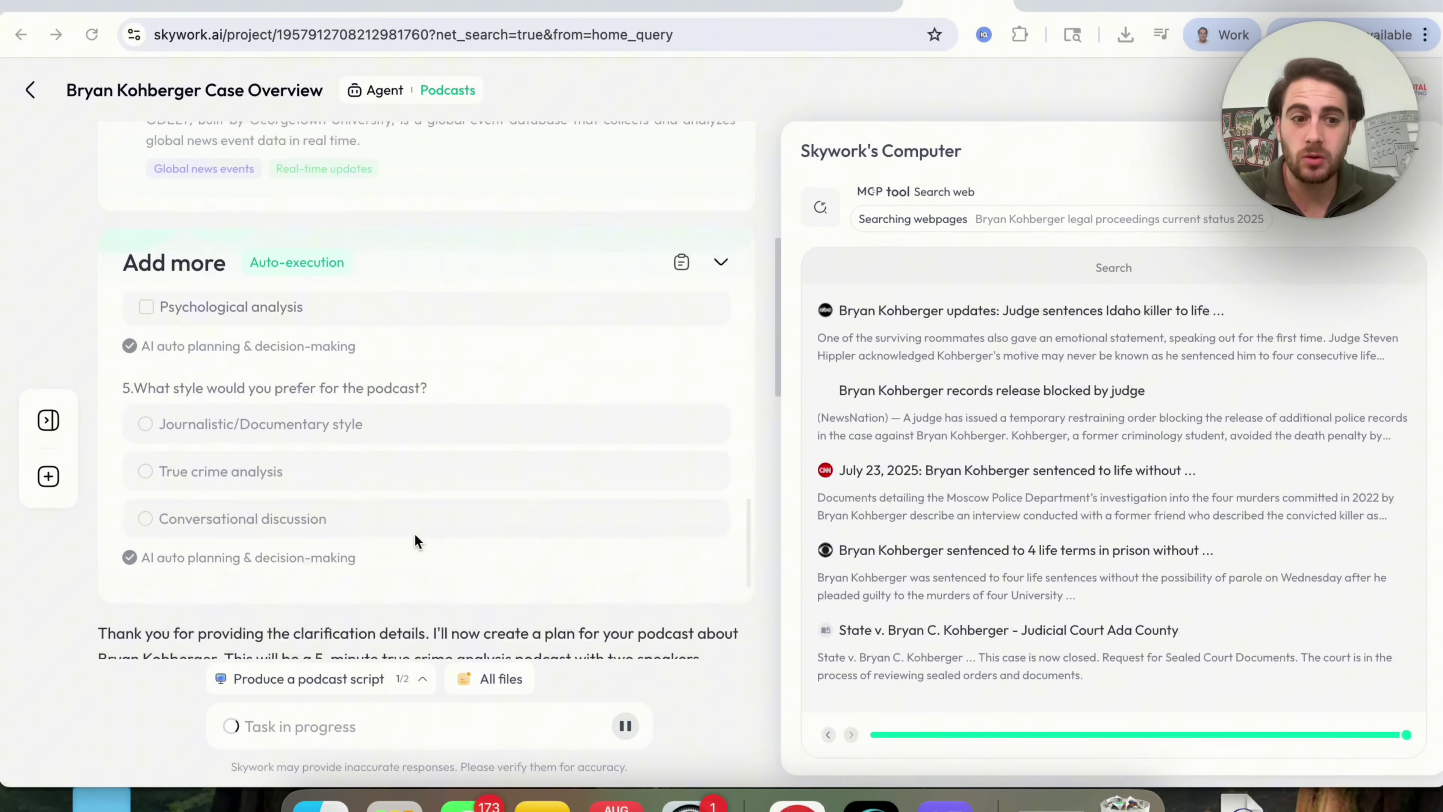
scroll(416, 541, "down", 5)
scroll(416, 541, "down", 2)
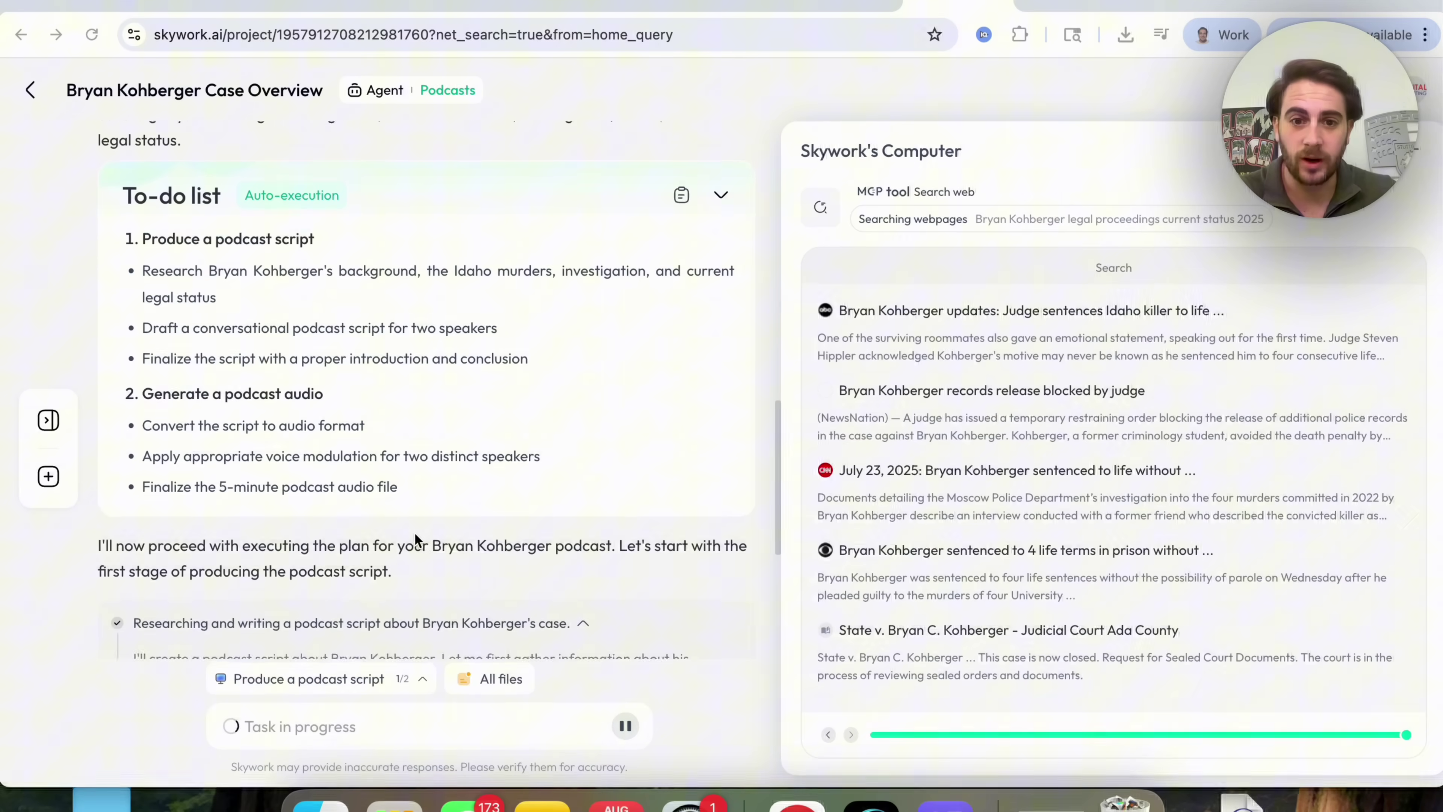
scroll(415, 537, "down", 2)
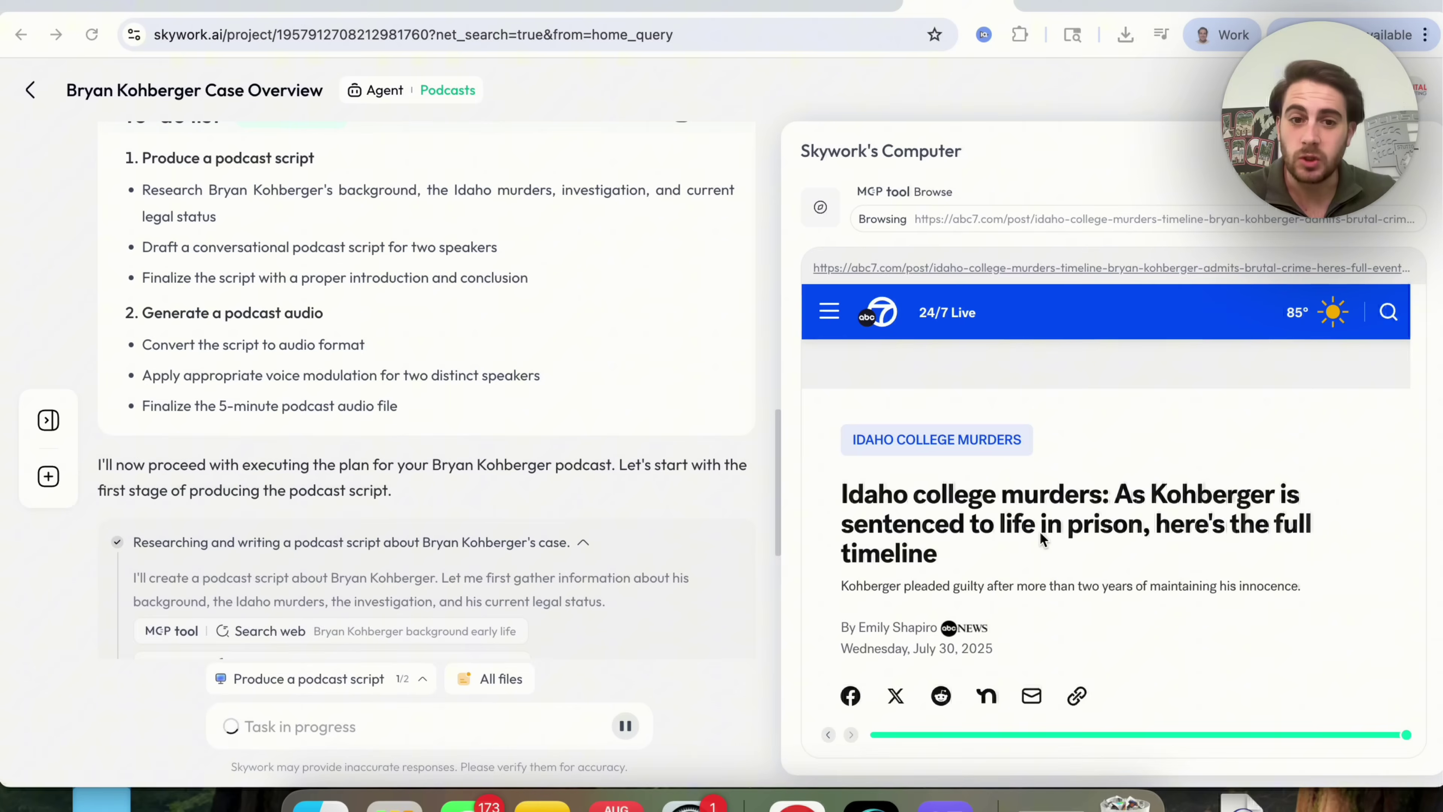
scroll(351, 495, "down", 6)
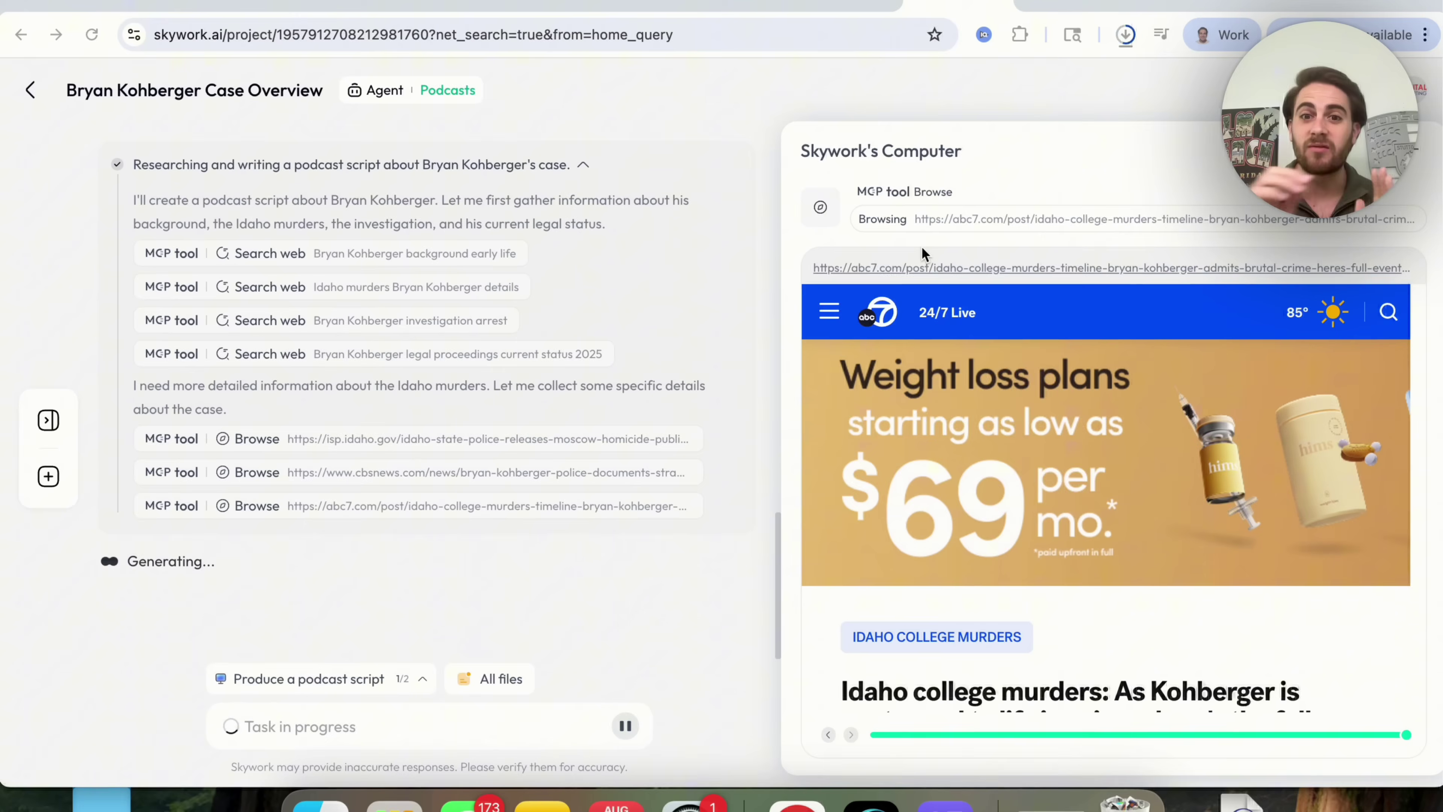
- Close Chrome's downloads panel to watch the agent start writing the podcast script
left_click(680, 258)
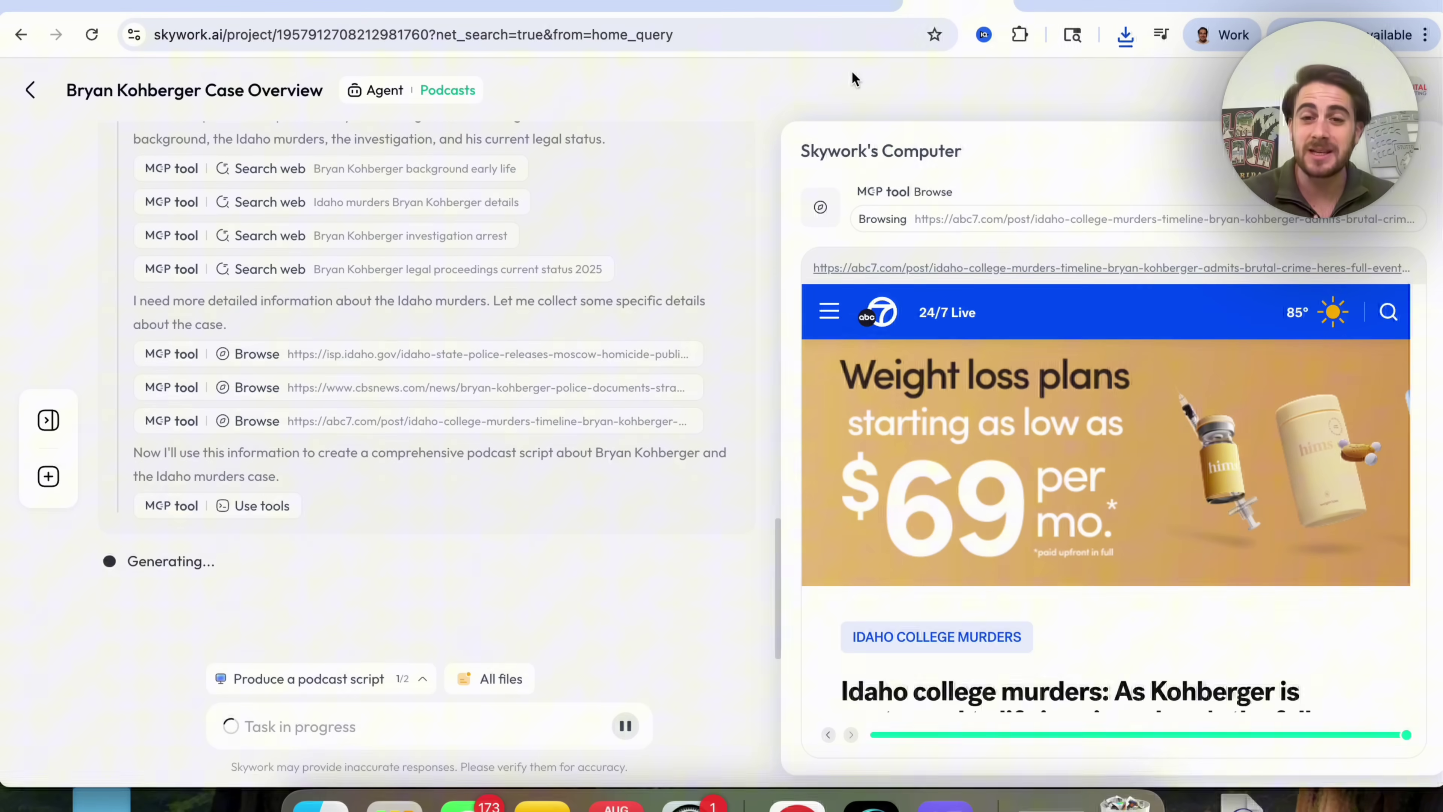
- Load skywork.ai in the tab that held the Google search results
left_click(1045, 5)
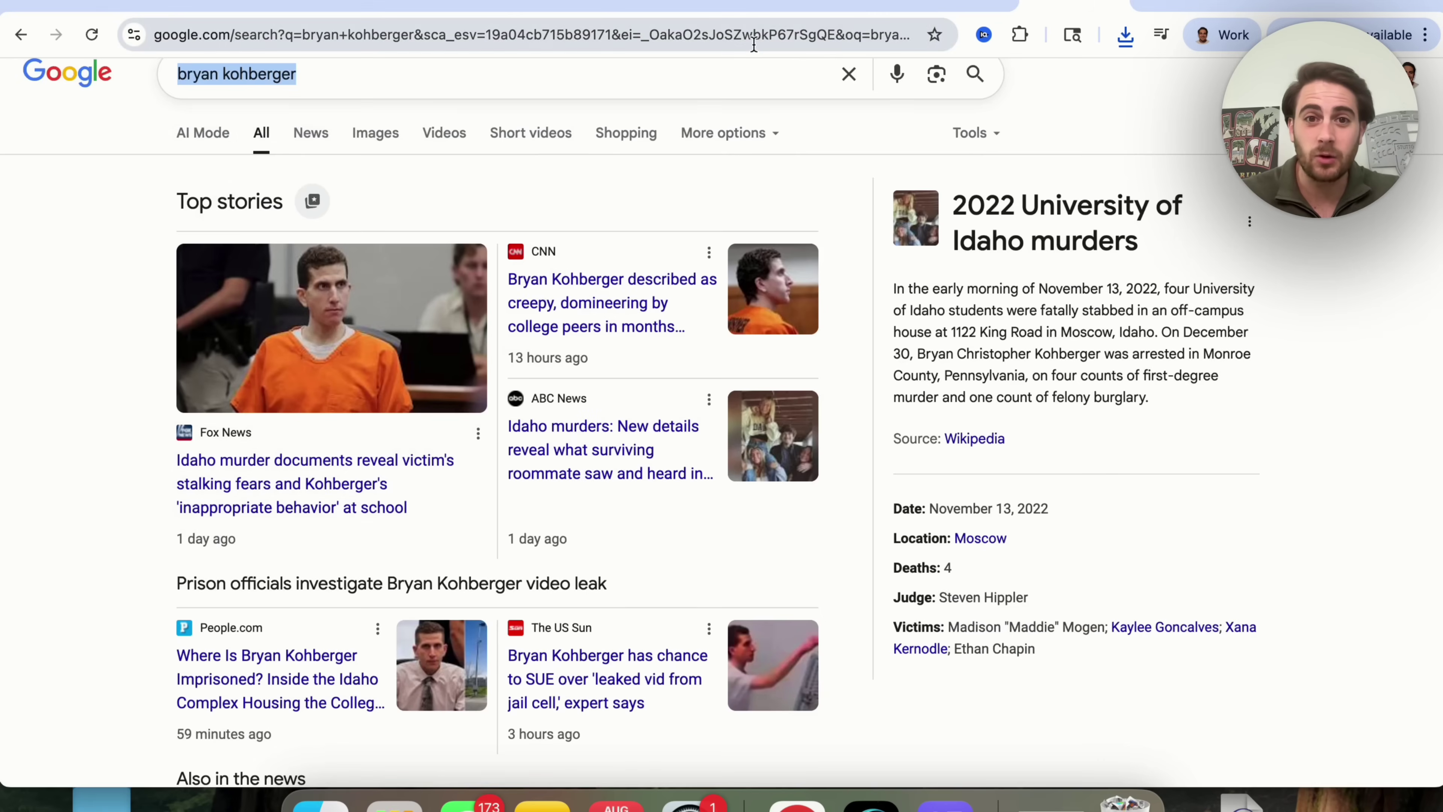
left_click(752, 34)
type("skywork.ai")
key("Return")
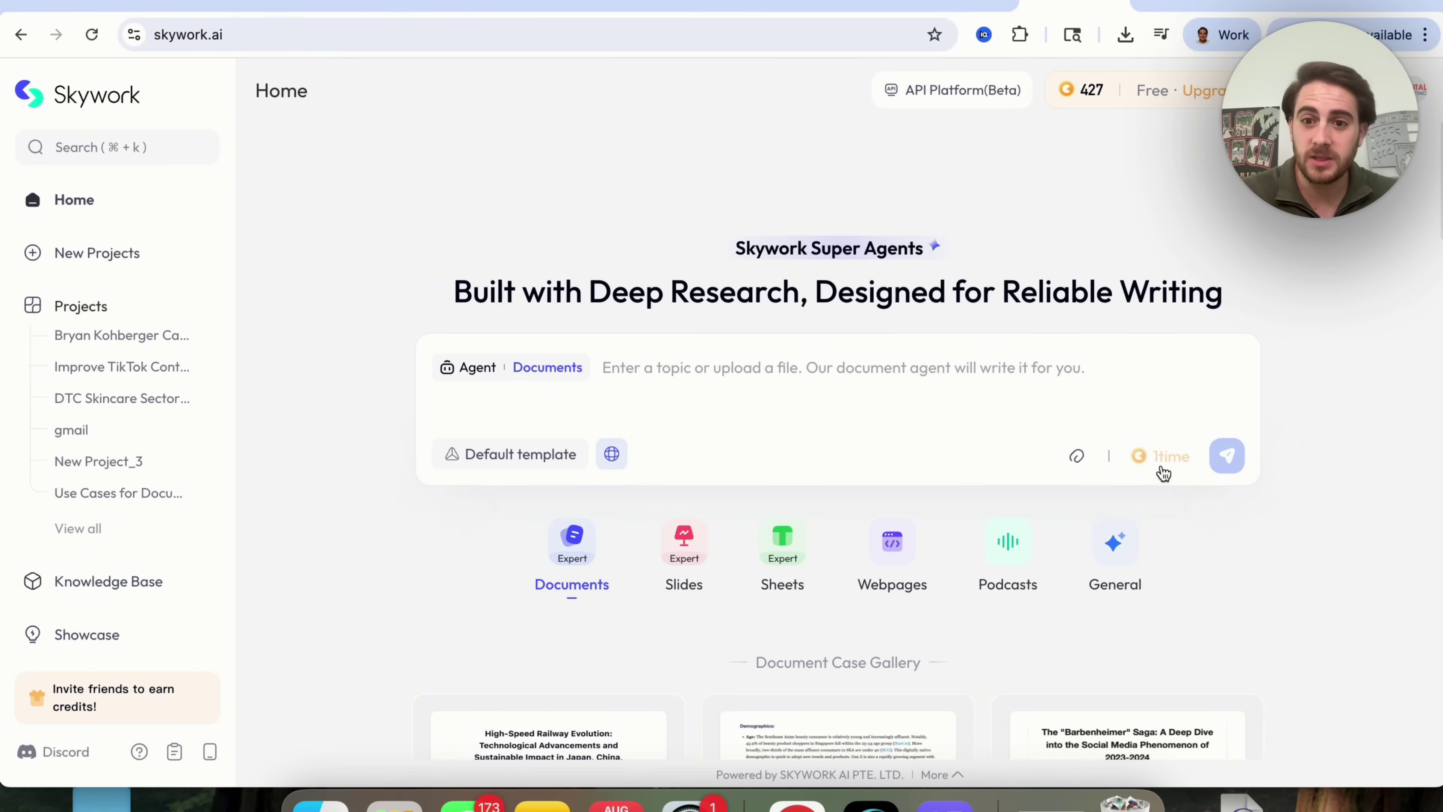
mouse_move(1165, 465)
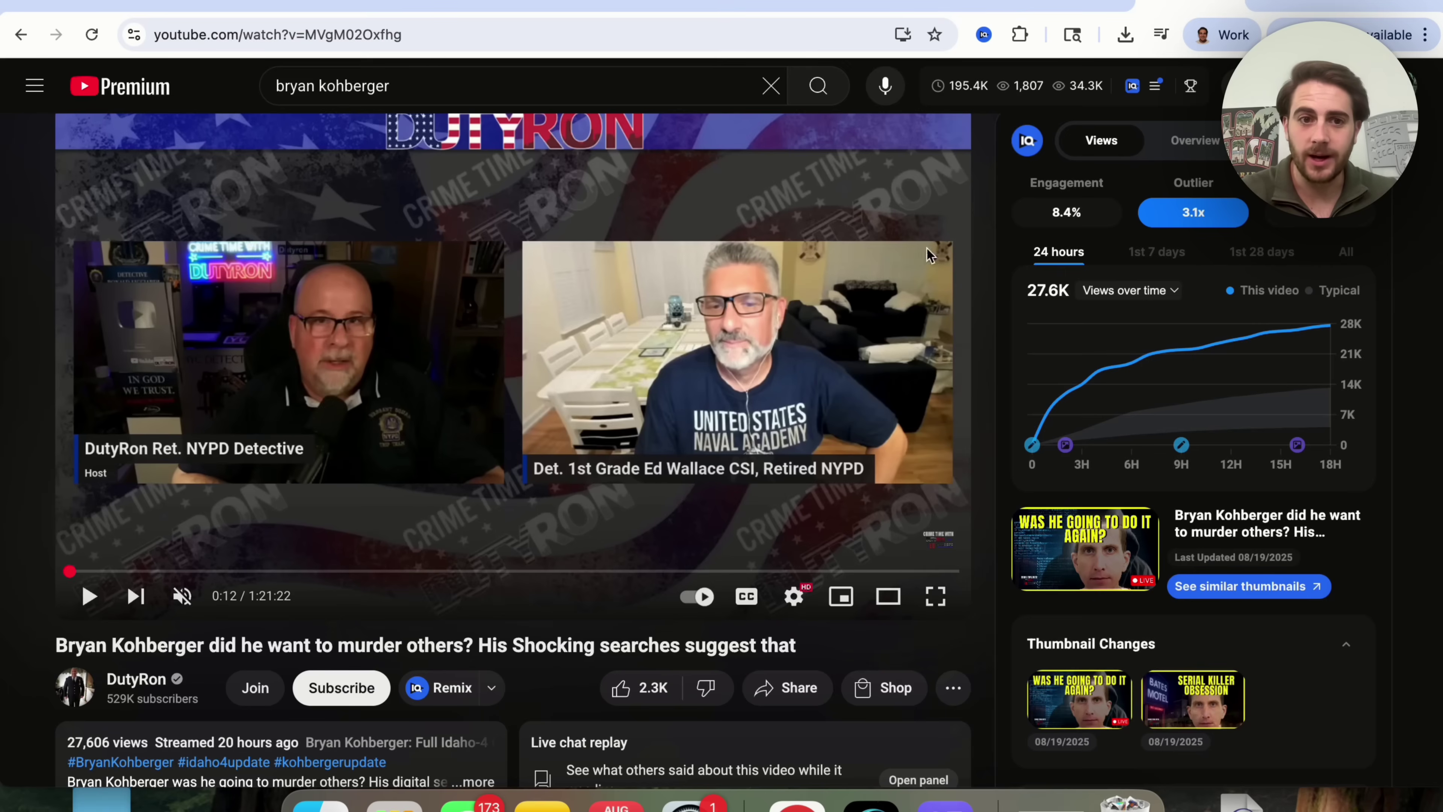
- Scroll the Kohberger YouTube video page down to its comments, then return to the Skywork tab
scroll(554, 518, "down", 1)
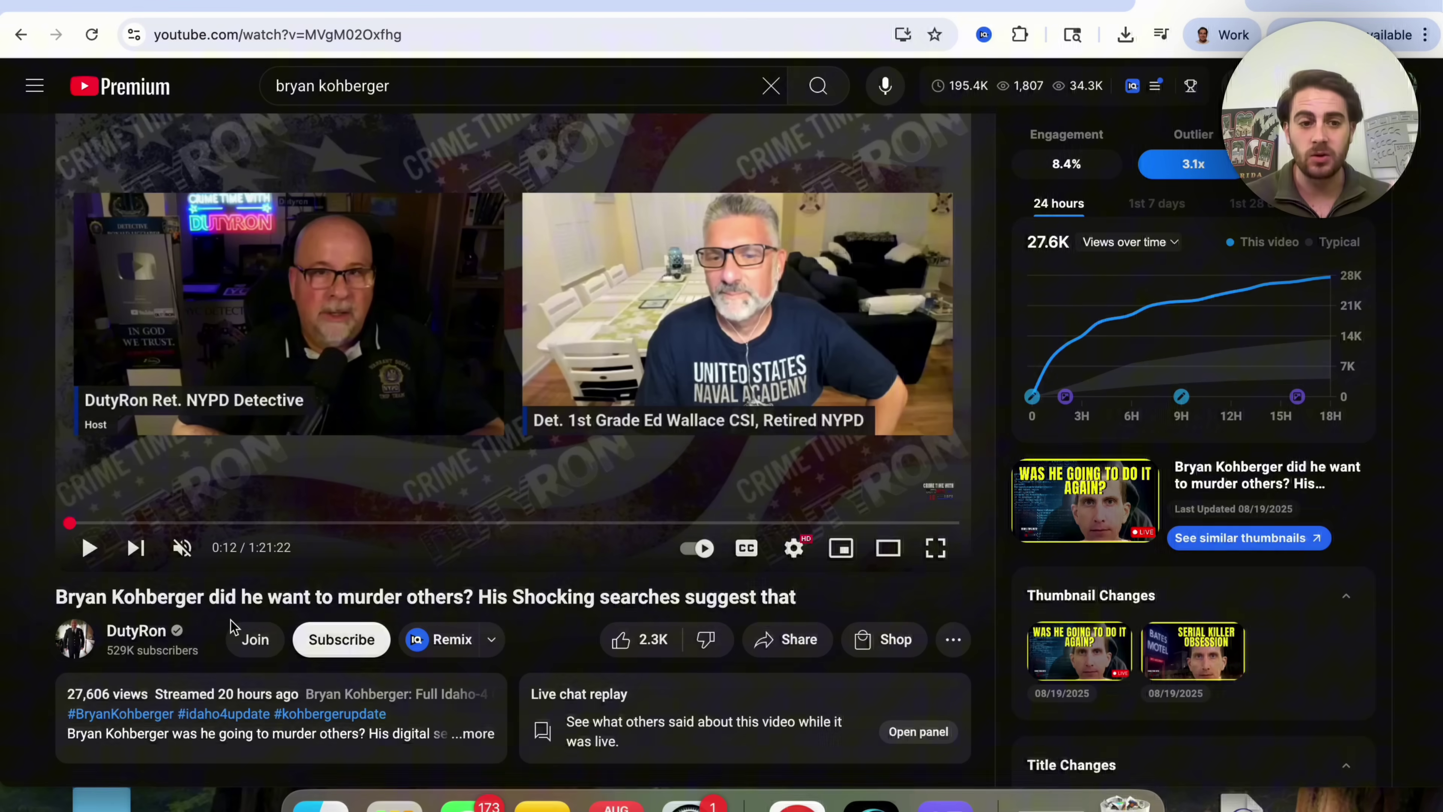
scroll(237, 648, "down", 4)
scroll(239, 657, "down", 8)
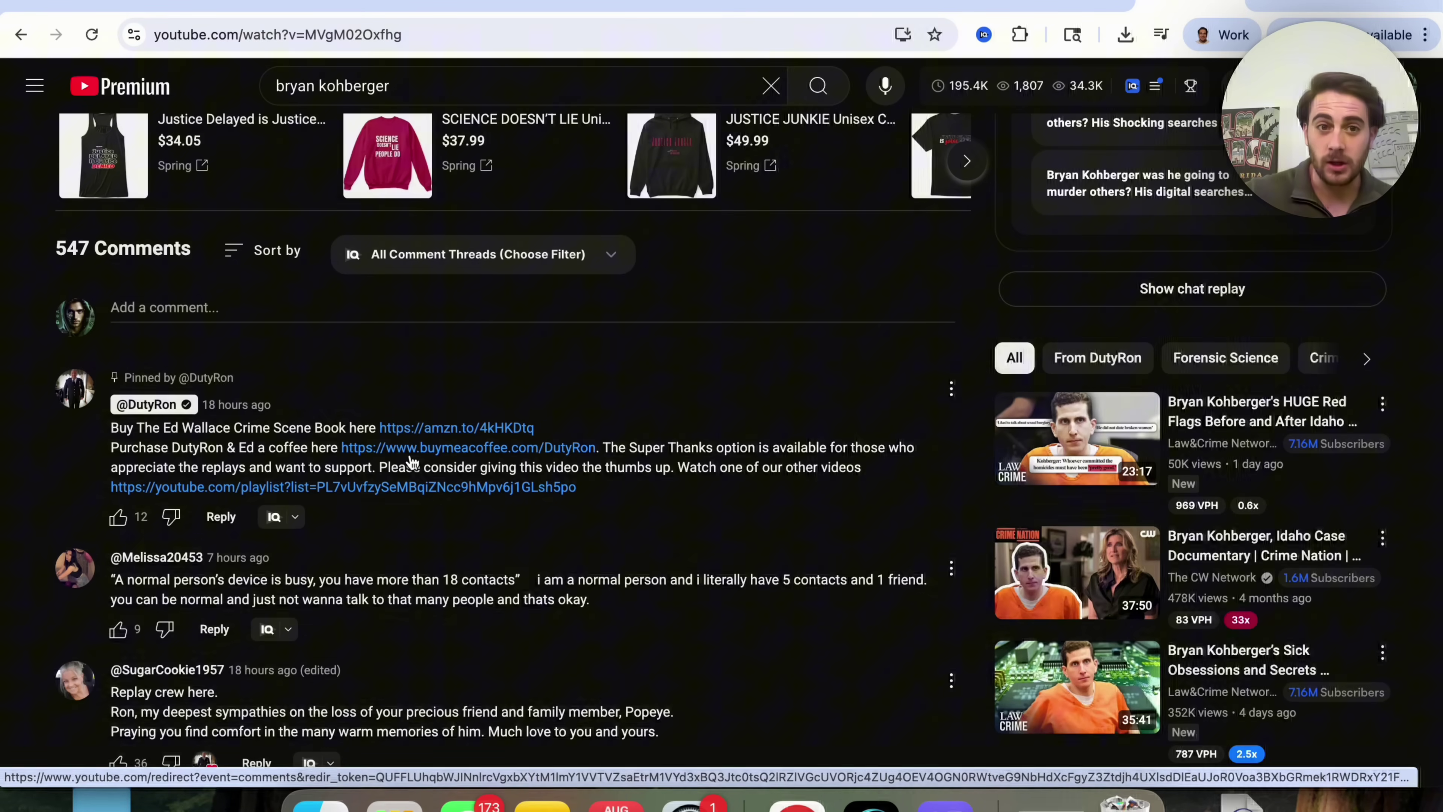
scroll(412, 461, "up", 2)
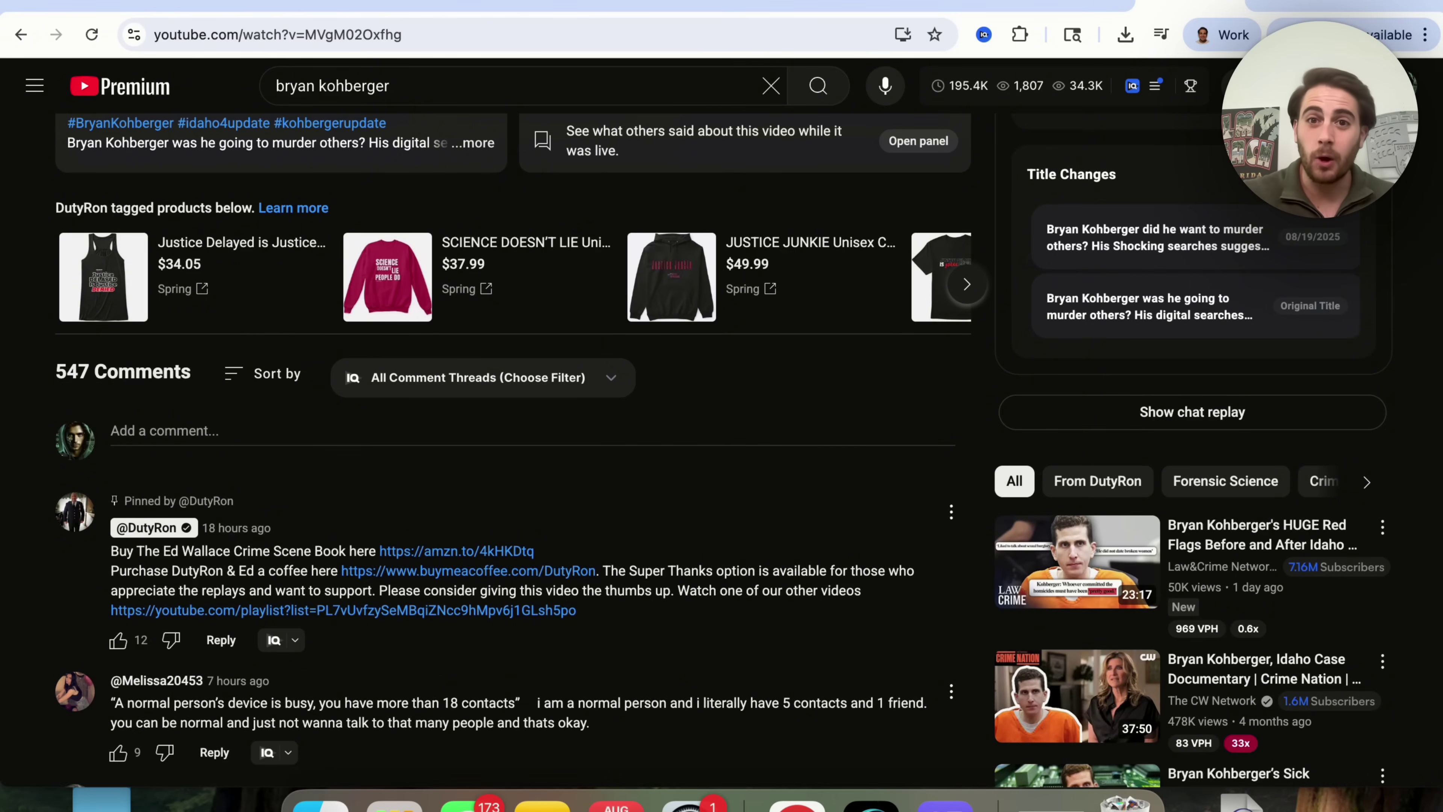
left_click(1074, 4)
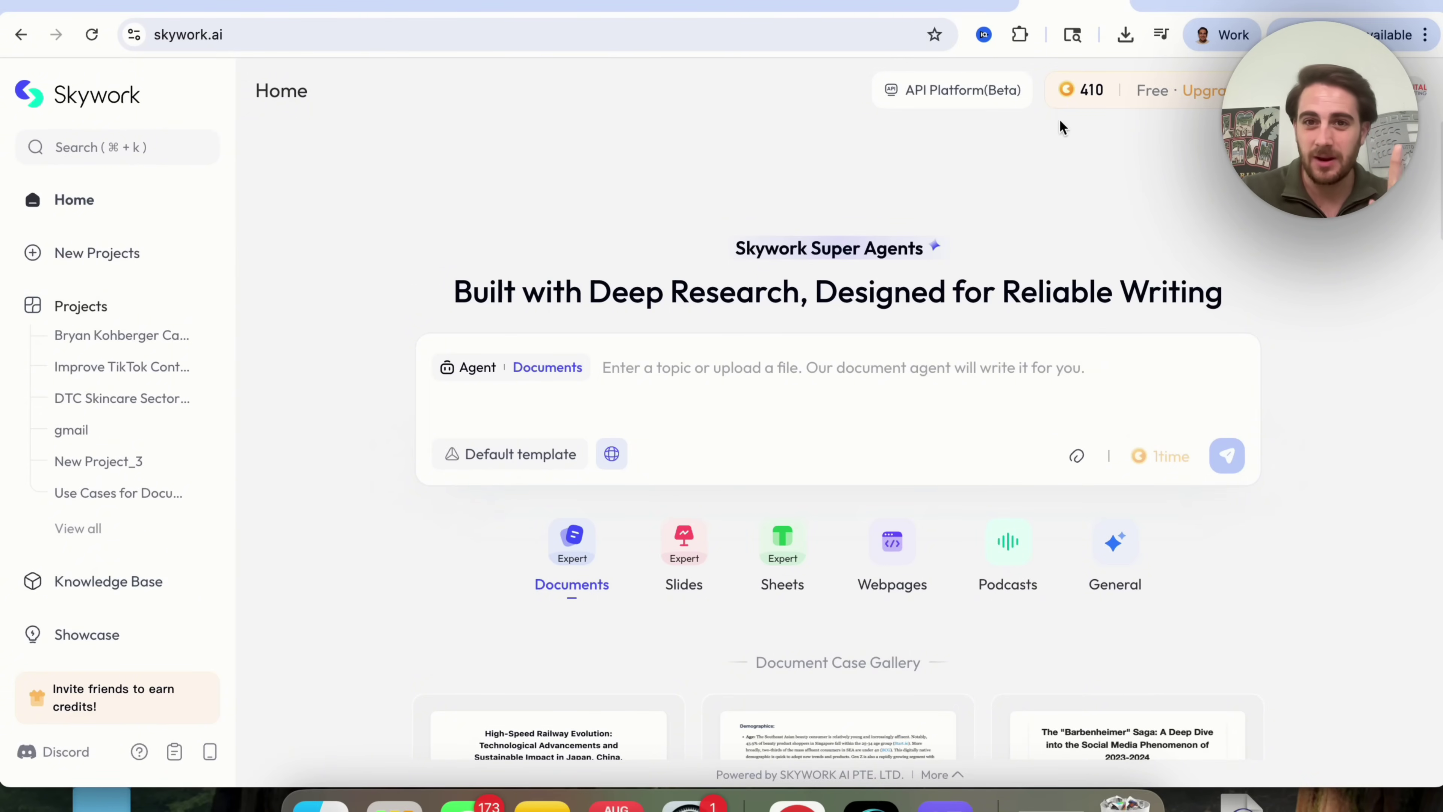
- Play the 10:12 The_Bryan_Kohberger_Case podcast with the volume raised, pausing at 00:09
left_click(946, 10)
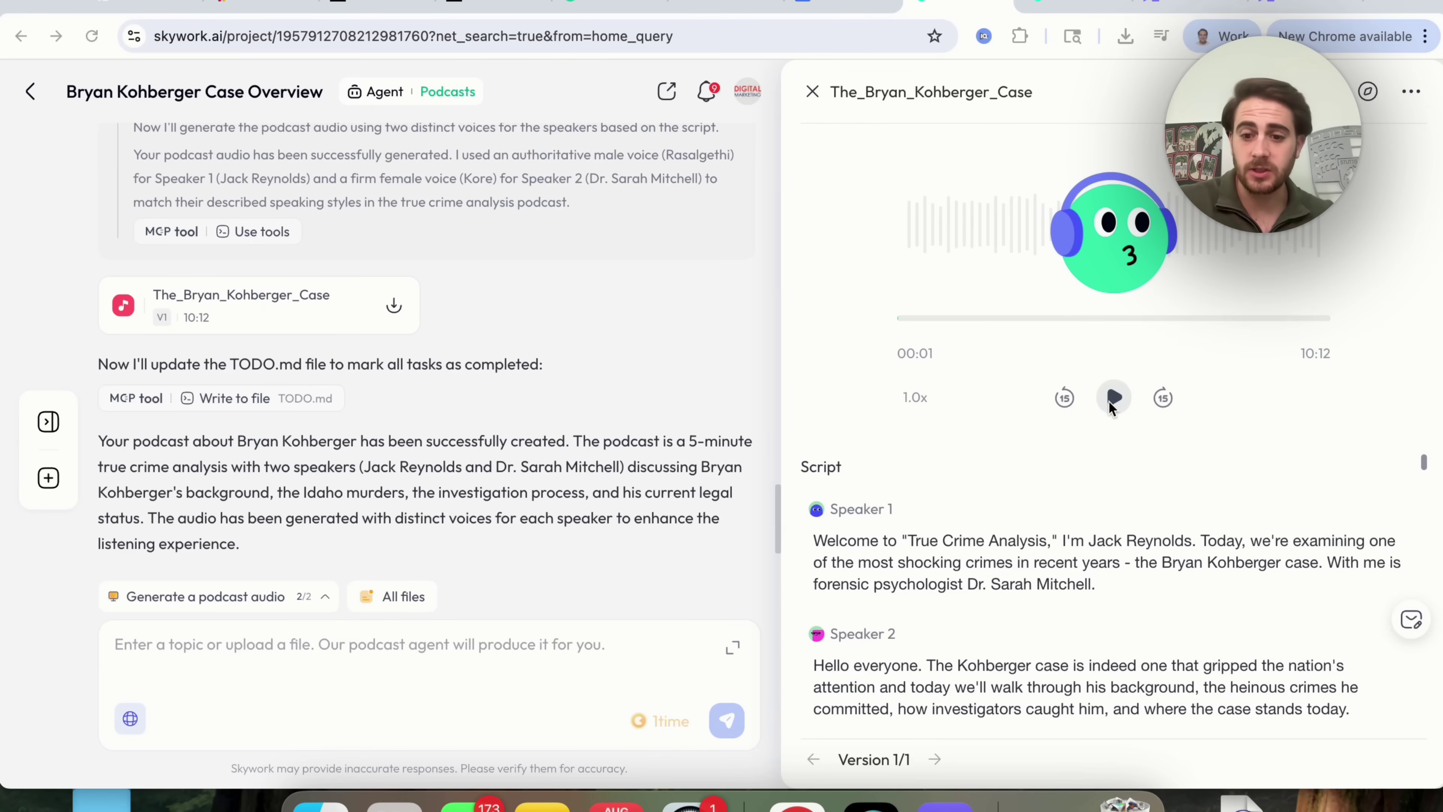
key("XF86AudioRaiseVolume")
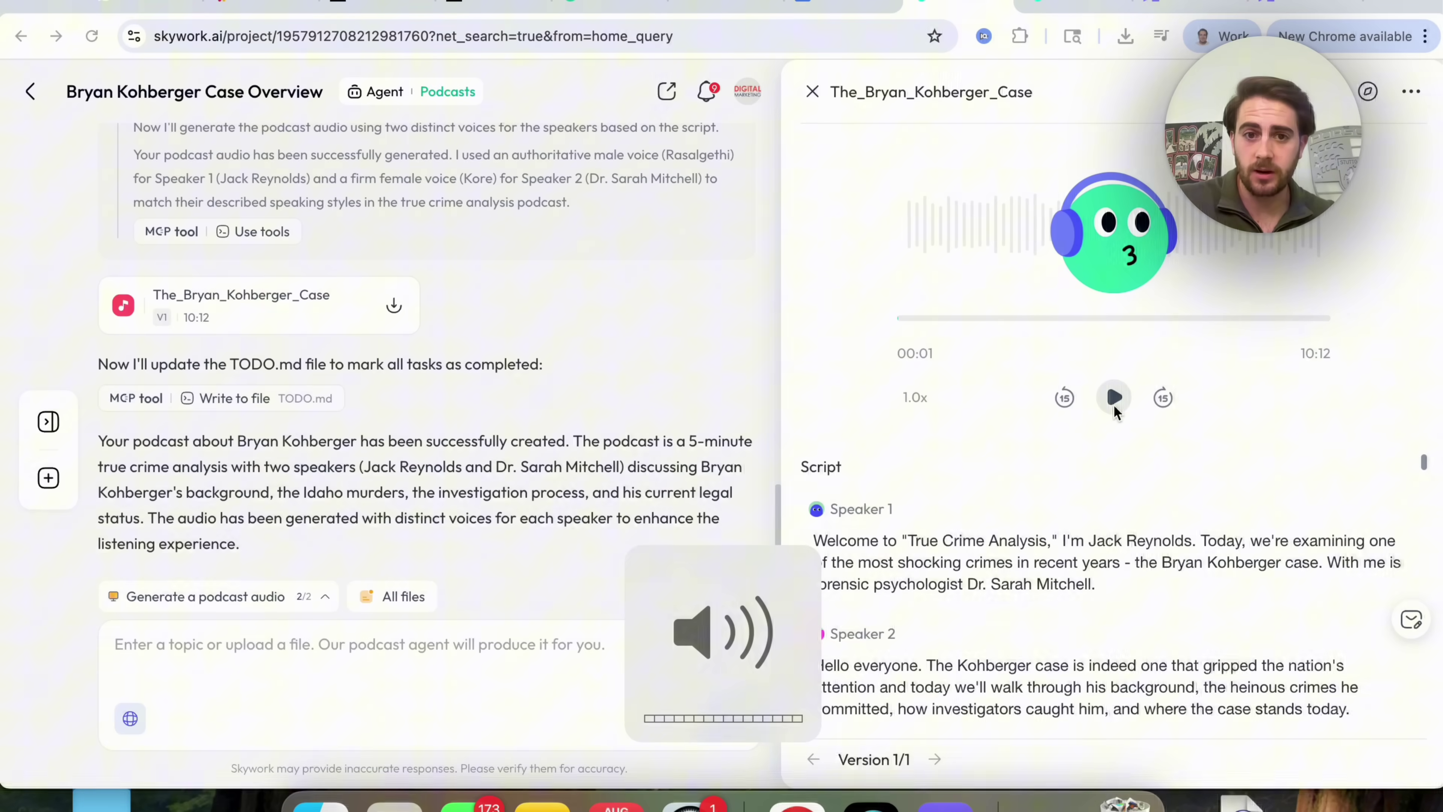
left_click(1113, 402)
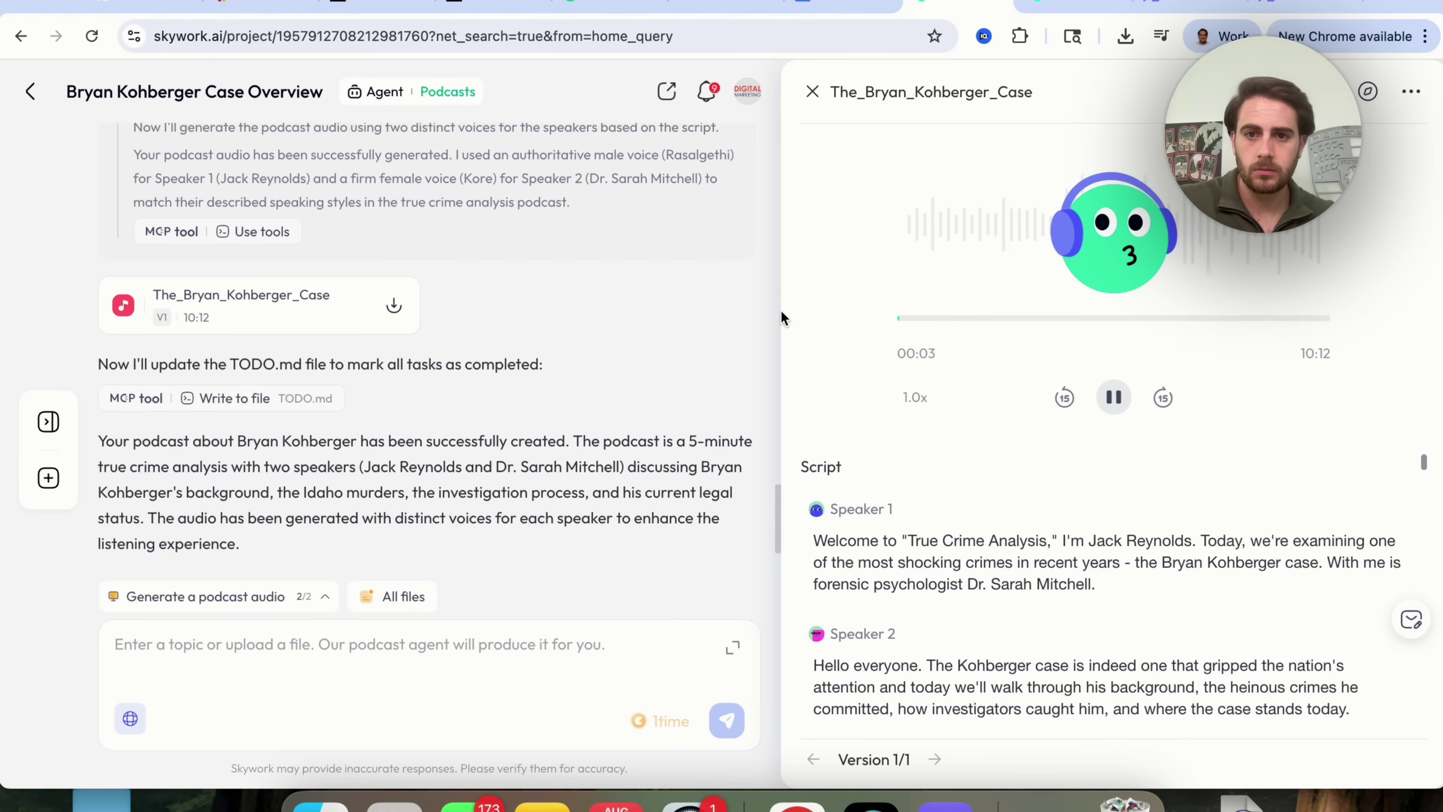
left_click(1114, 398)
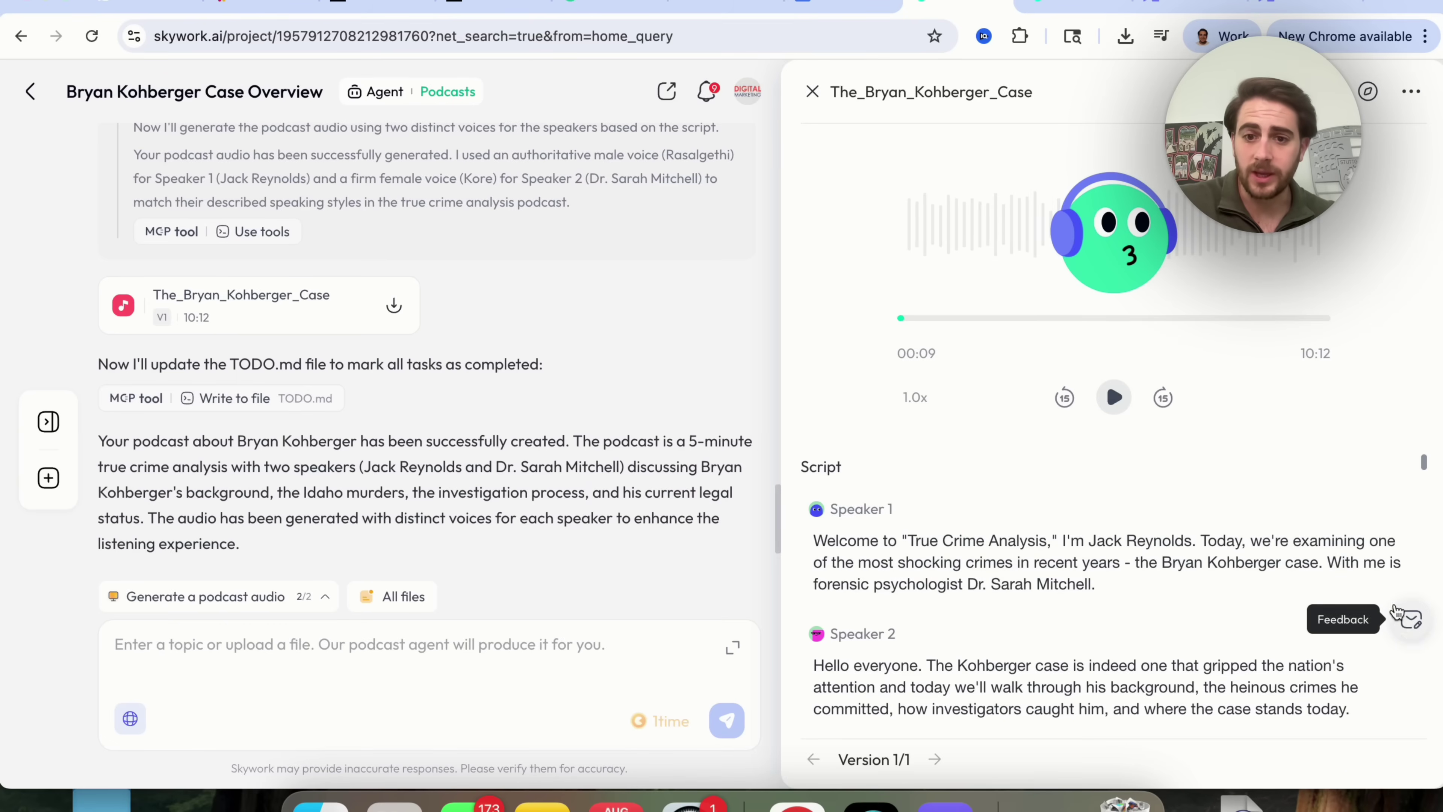
- Select Speaker 1's opening script paragraph, view the full-page player, then return to the chat
triple_click(1273, 559)
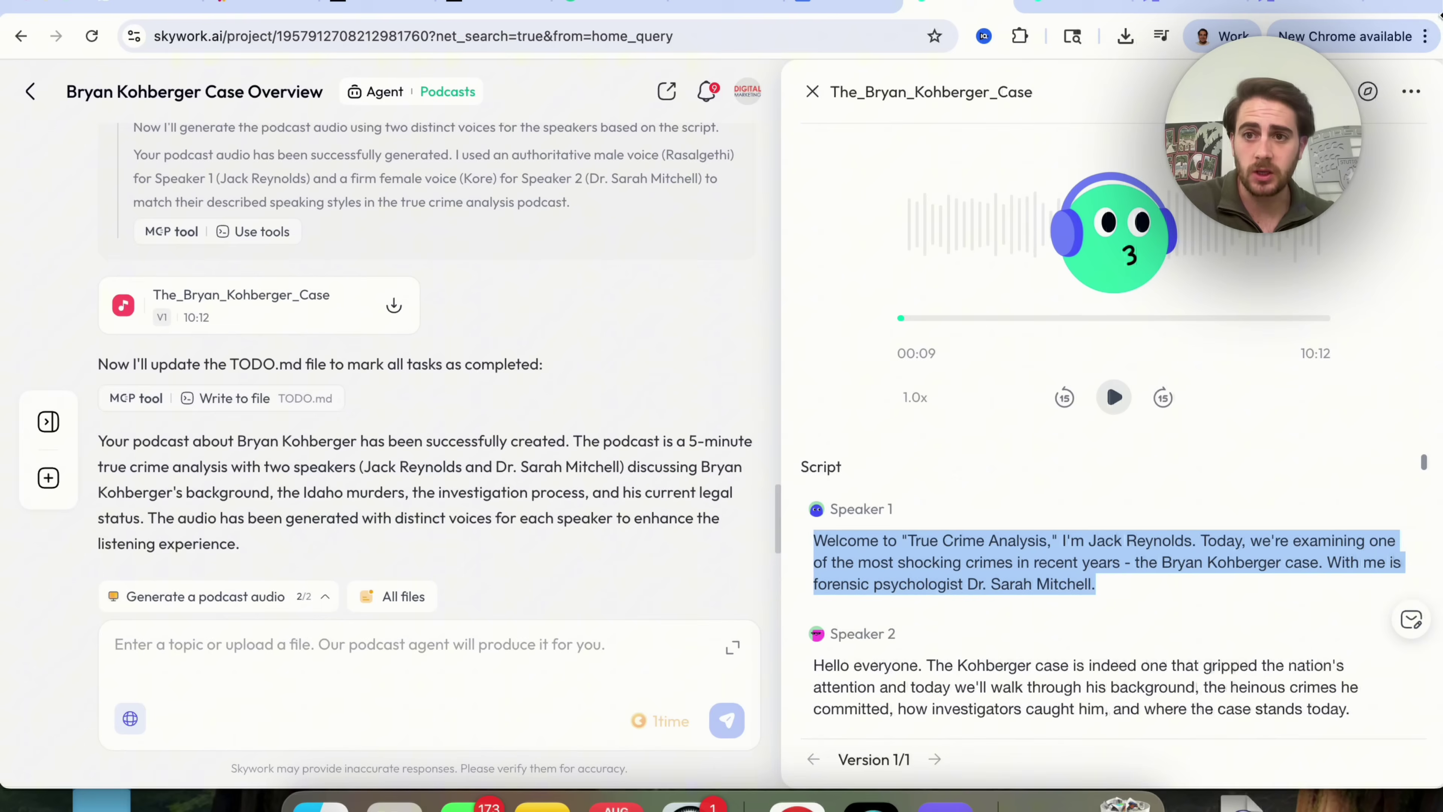
left_click(1384, 107)
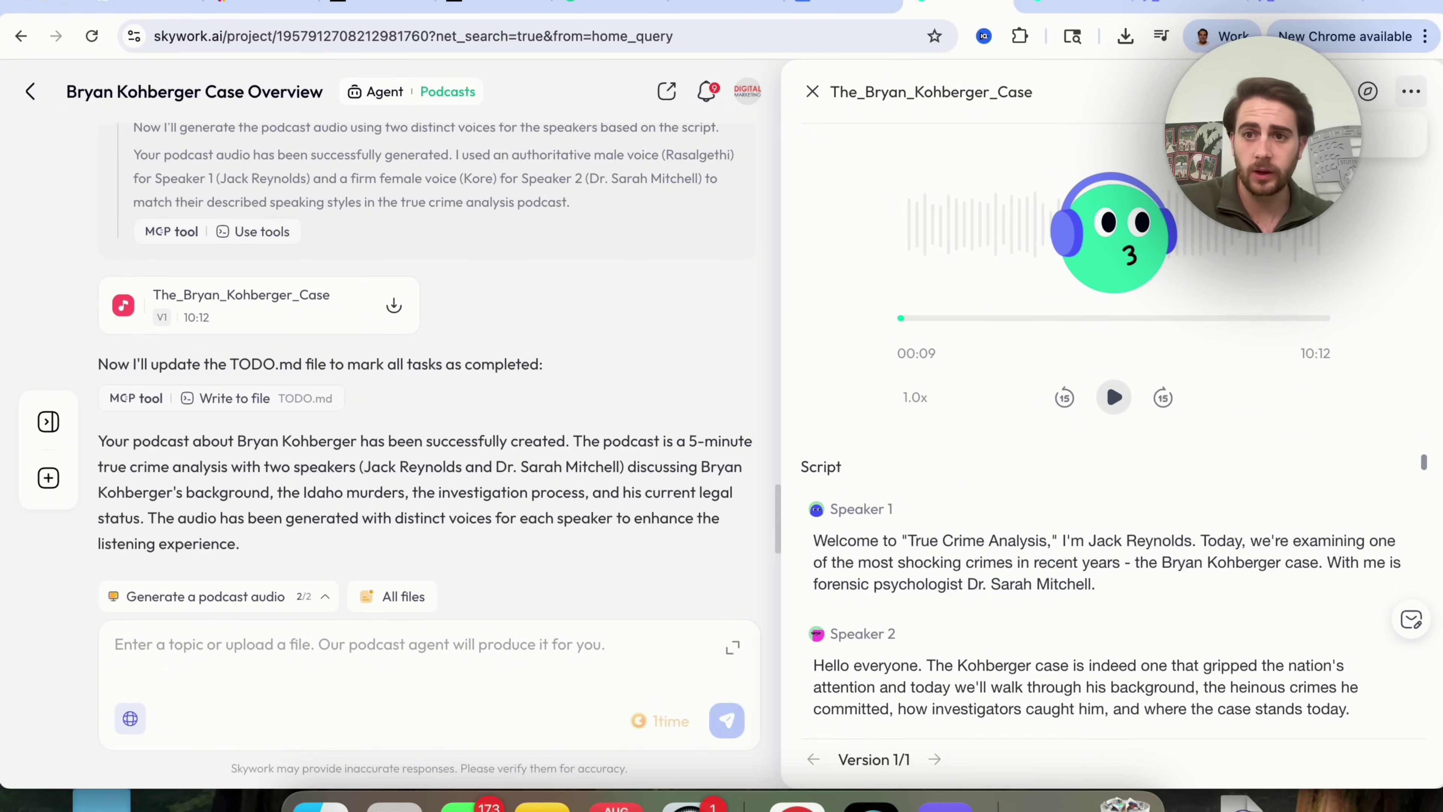
left_click(1367, 93)
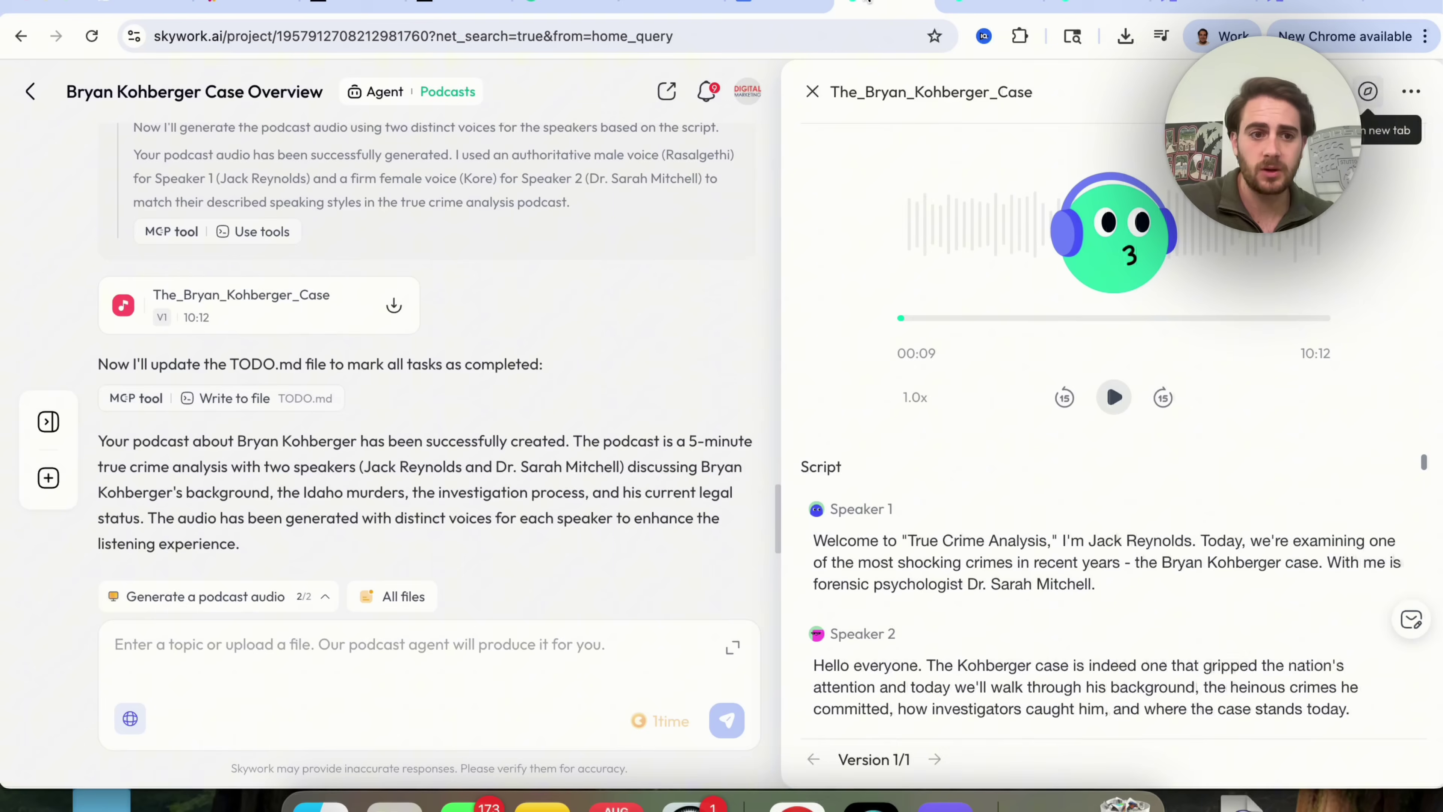
key("super+Left")
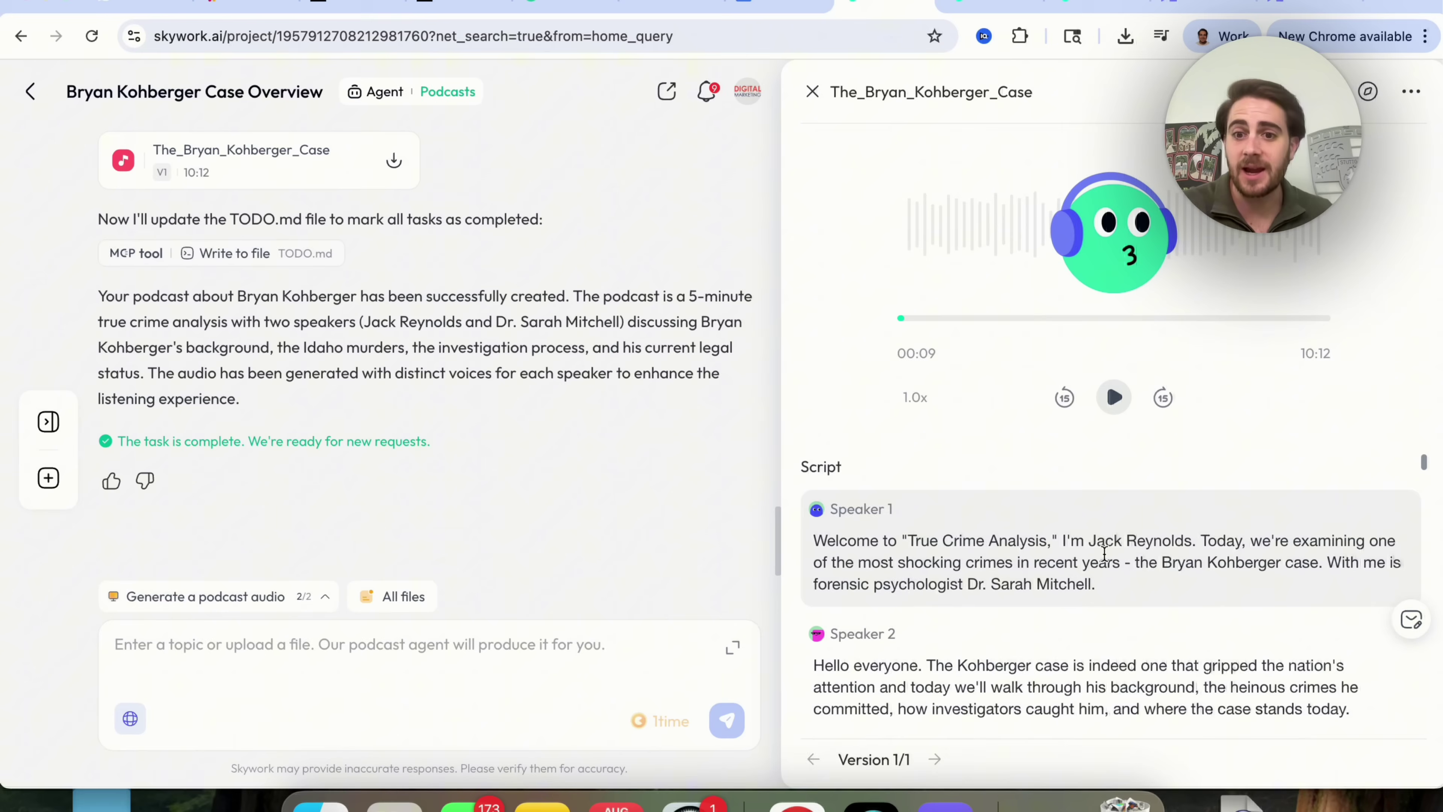
scroll(494, 344, "up", 5)
scroll(494, 344, "up", 4)
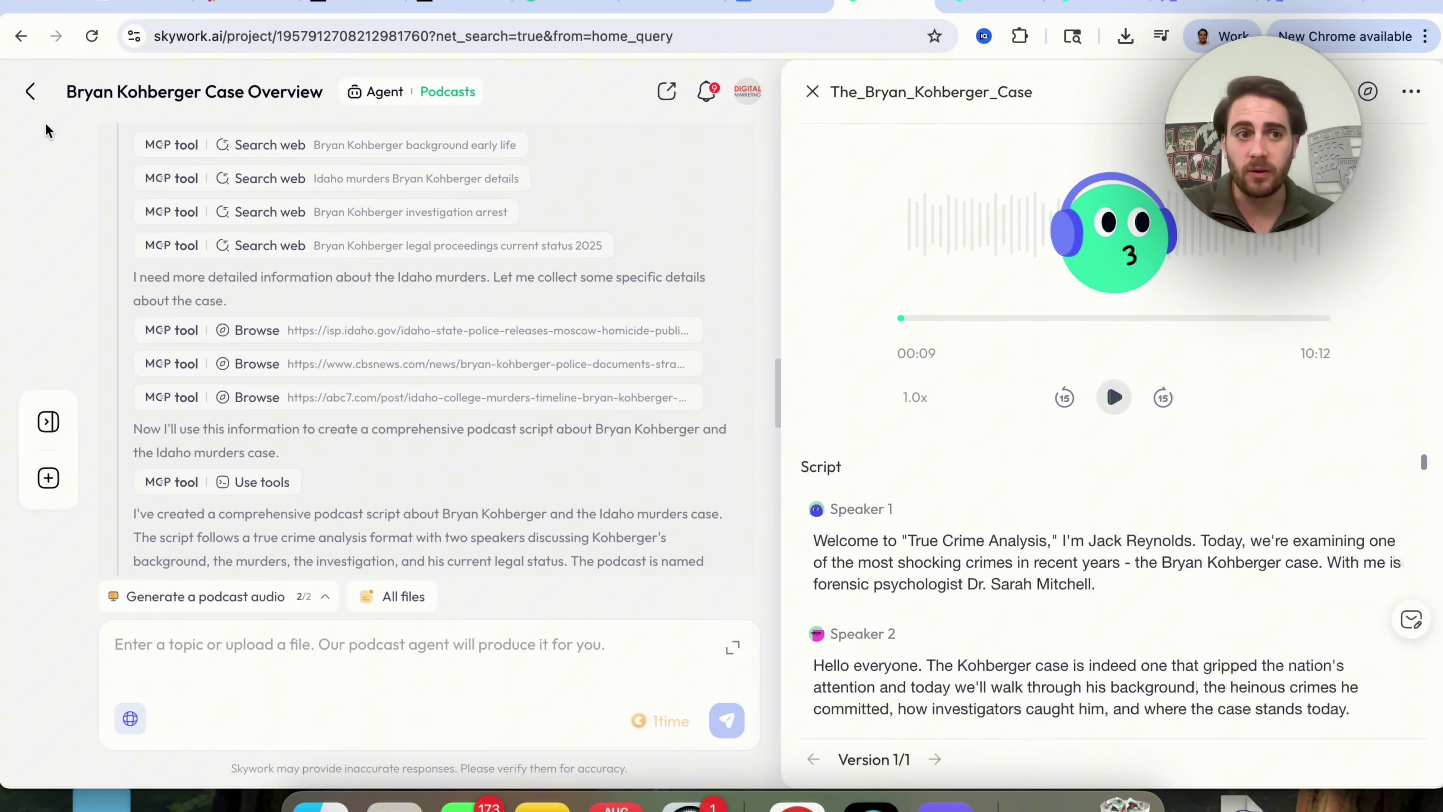
- Submit a Webpages request for a true-crime channel page with coffee donations and an e-book purchase
left_click(30, 92)
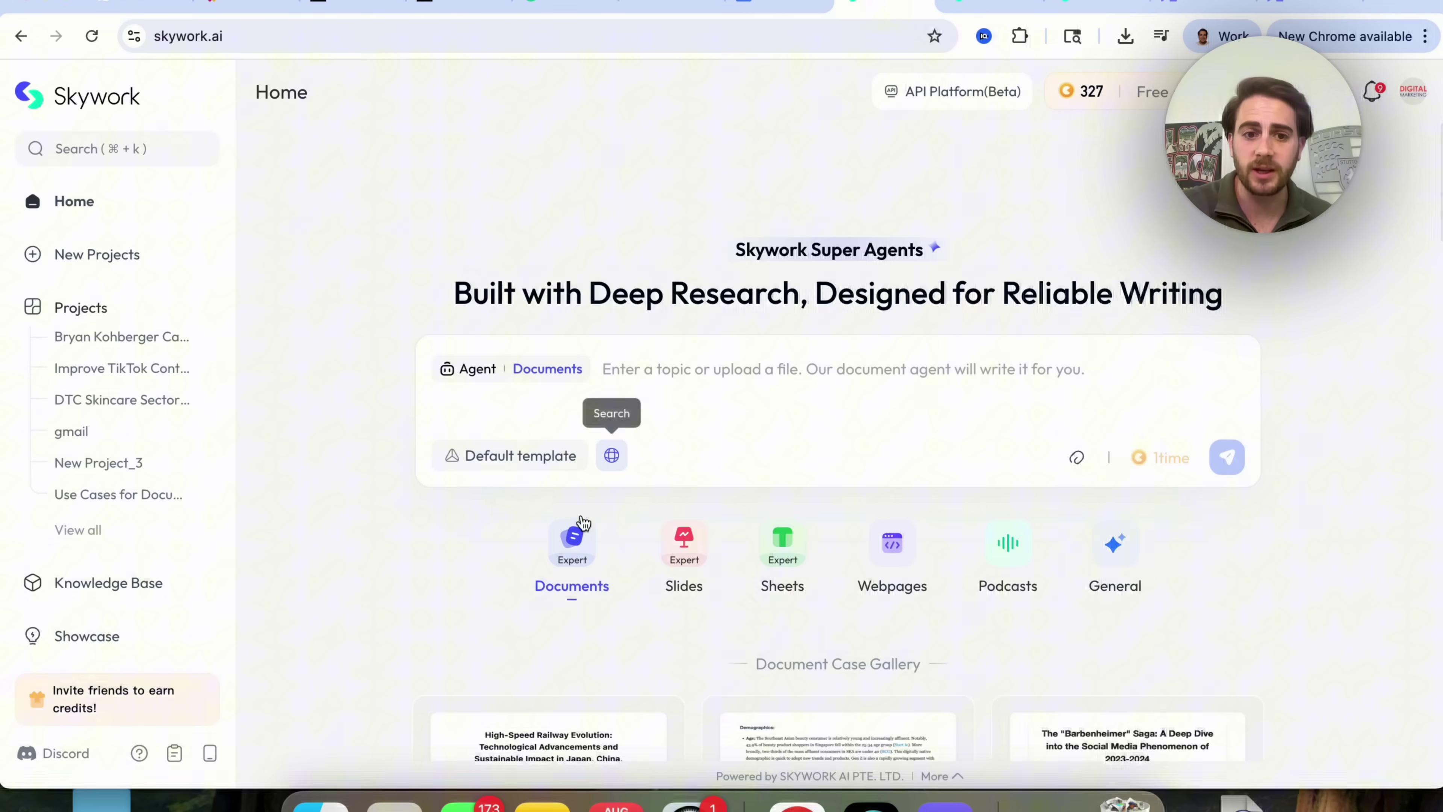
left_click(886, 555)
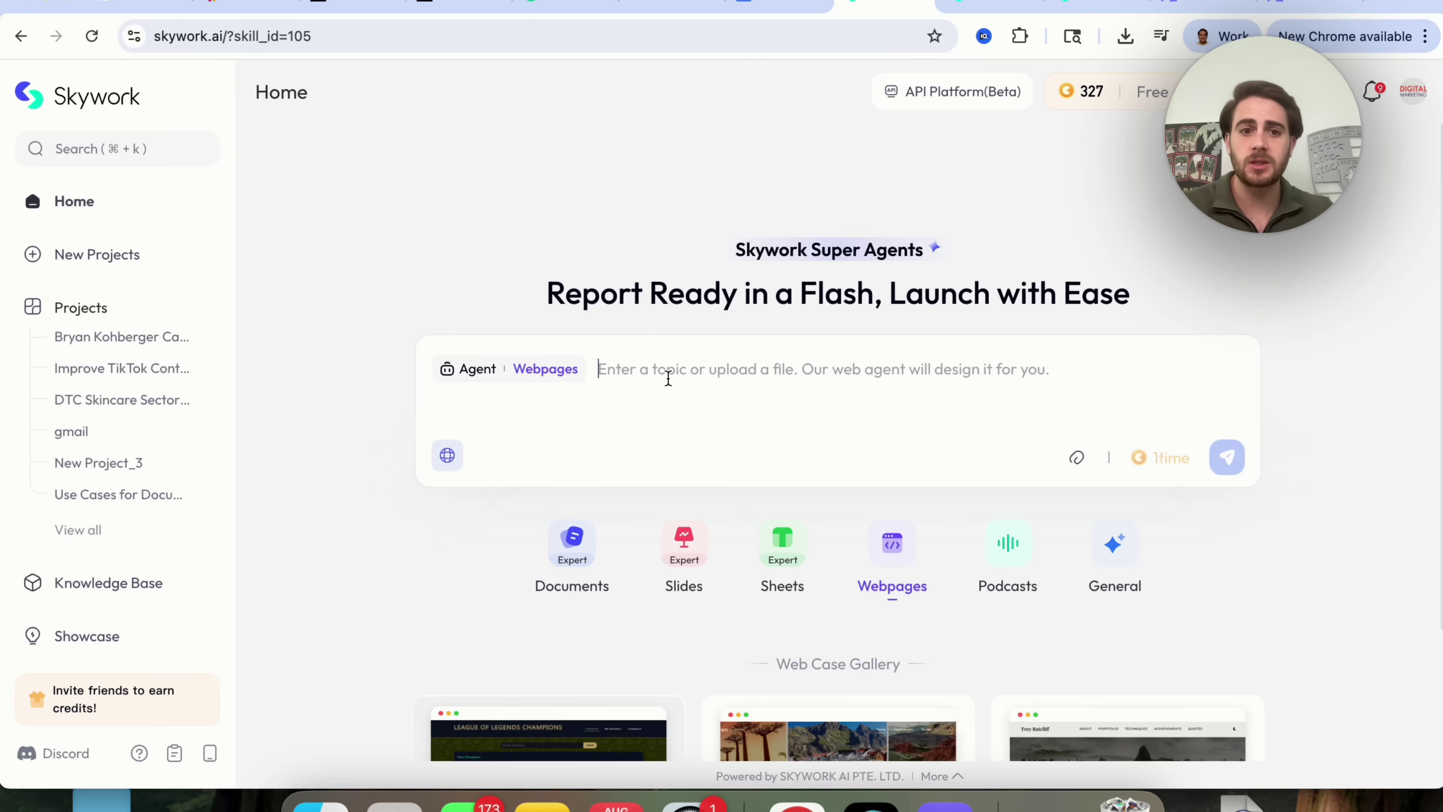
left_click(669, 378)
type("Please create me a webpage for my")
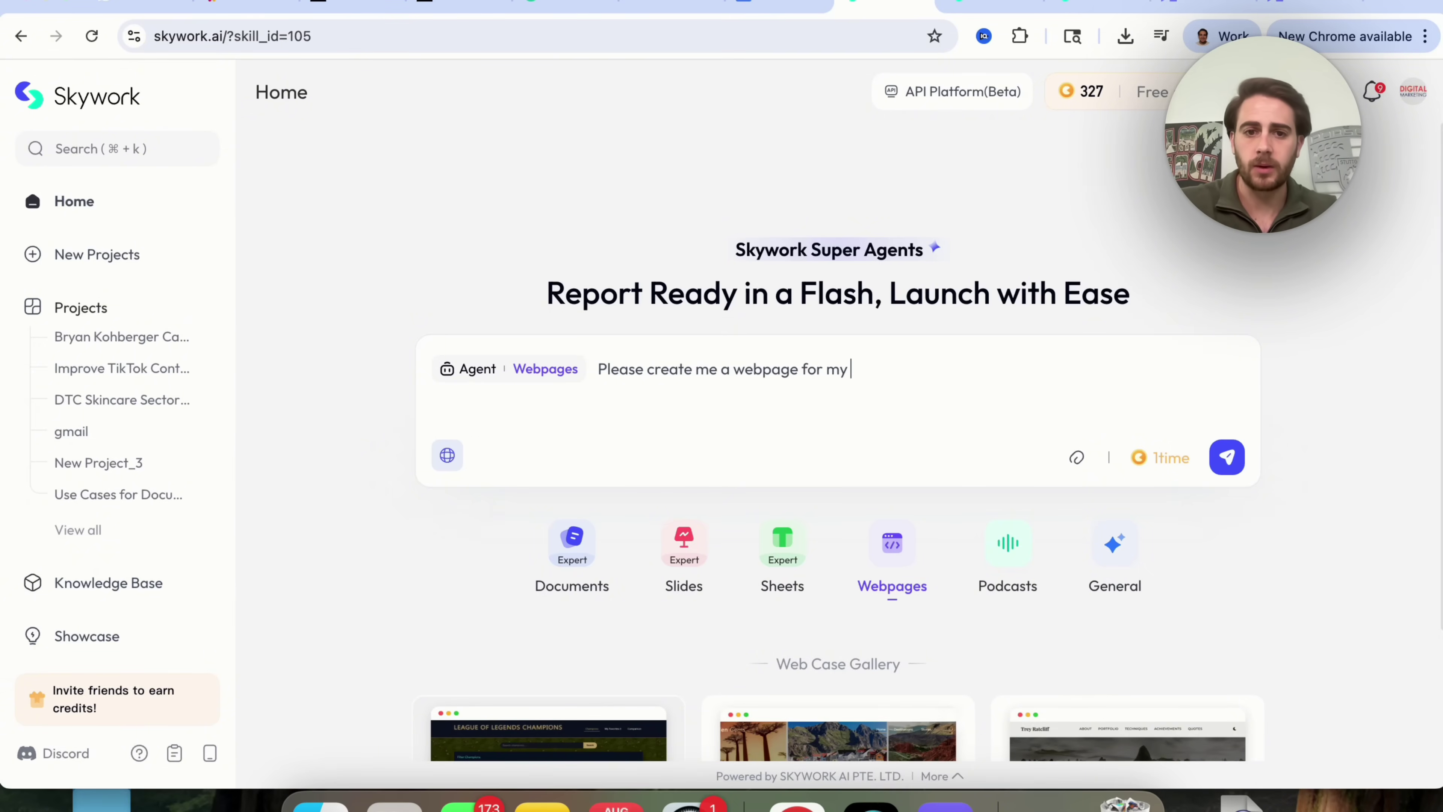
type(" youtube channel ")
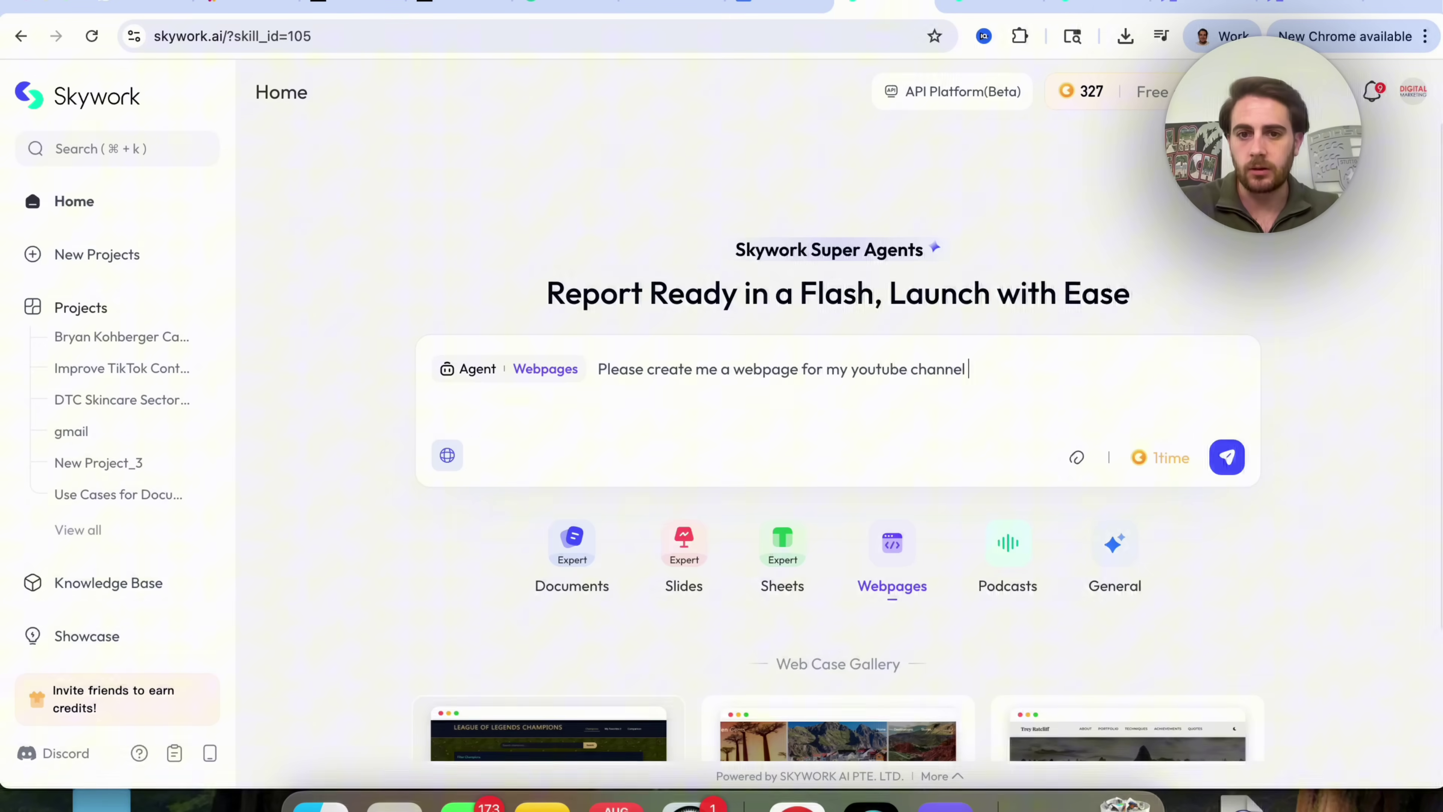
type("abou true c")
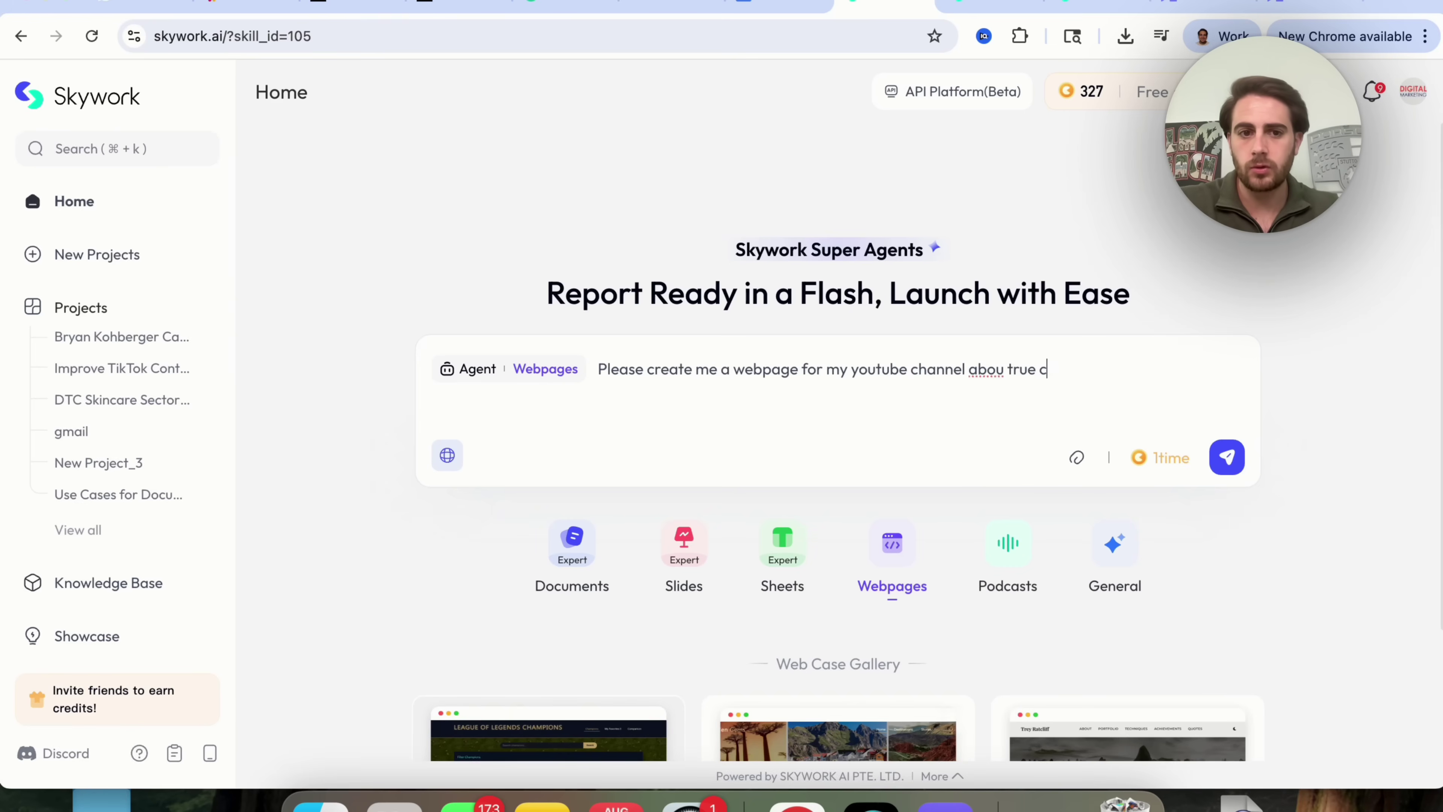
type("rime that lets people ")
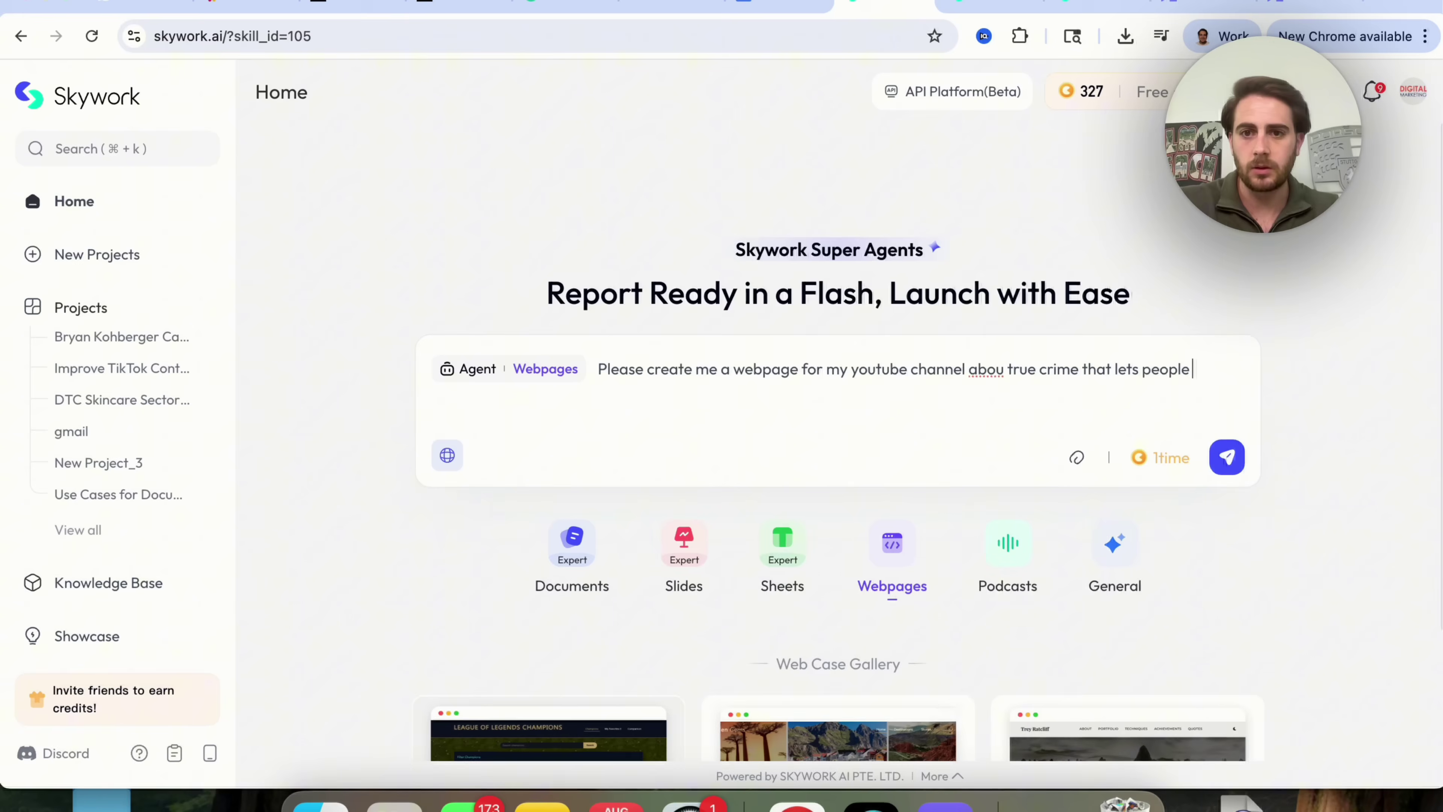
type("buy me a cup of c")
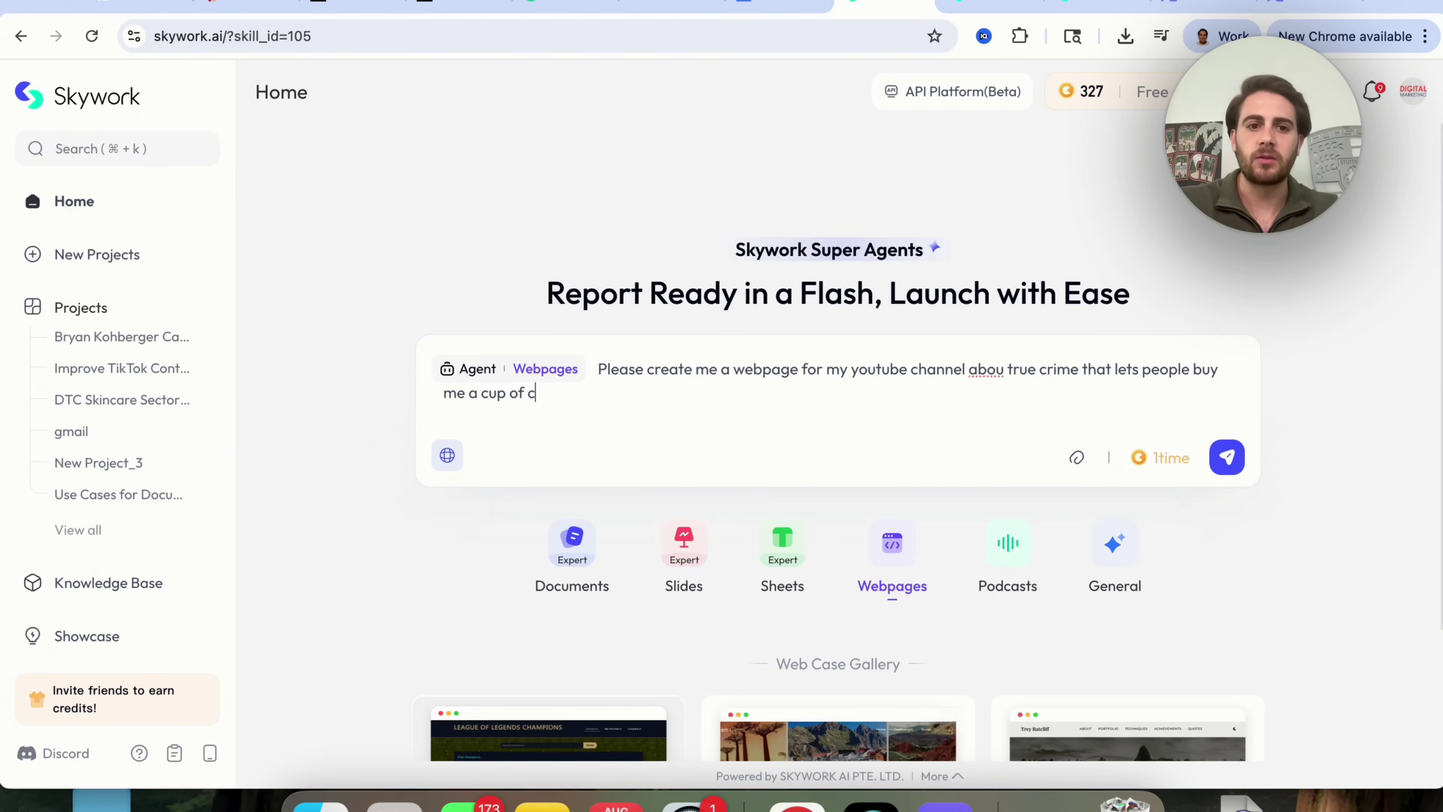
type("offee if they want to")
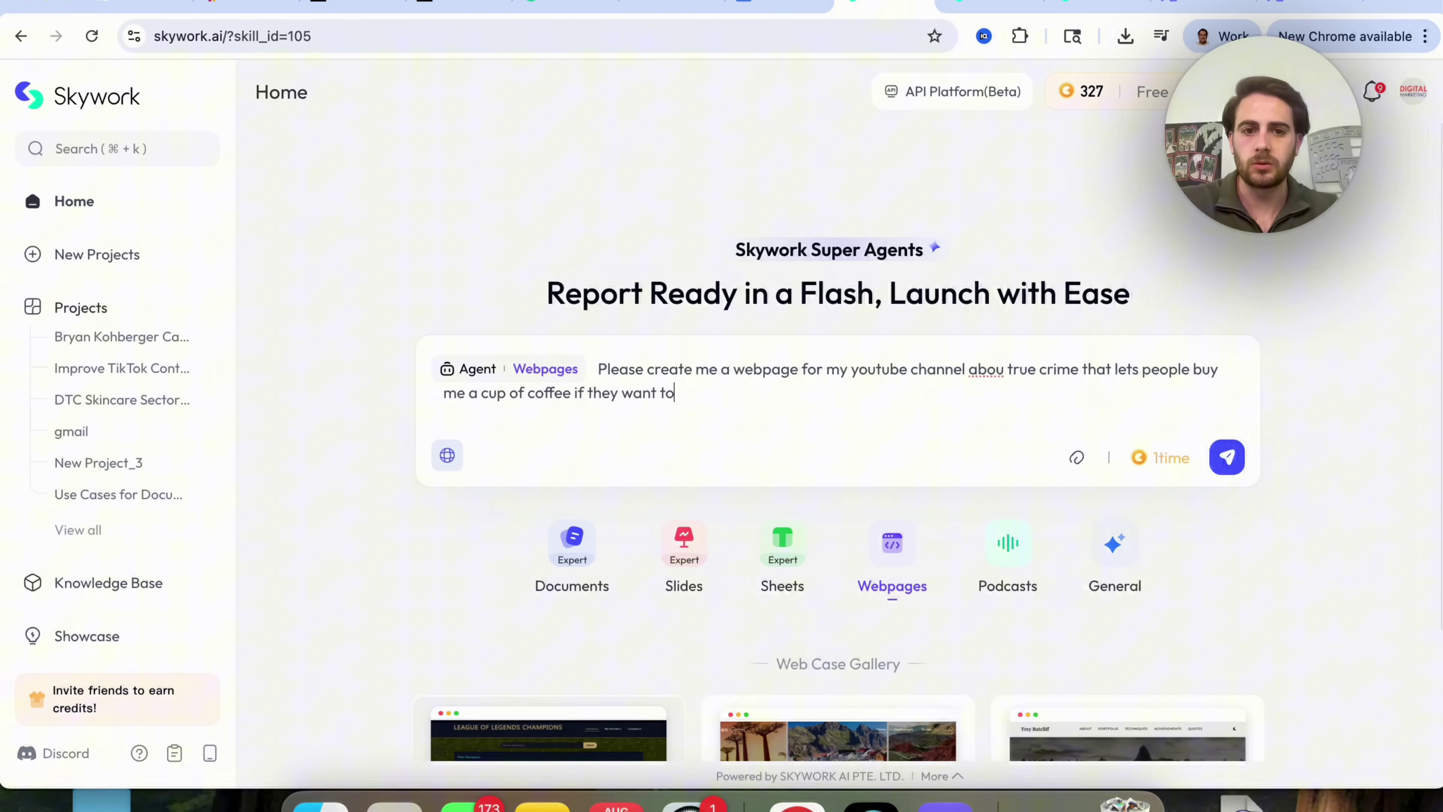
type(" make a donation. Als")
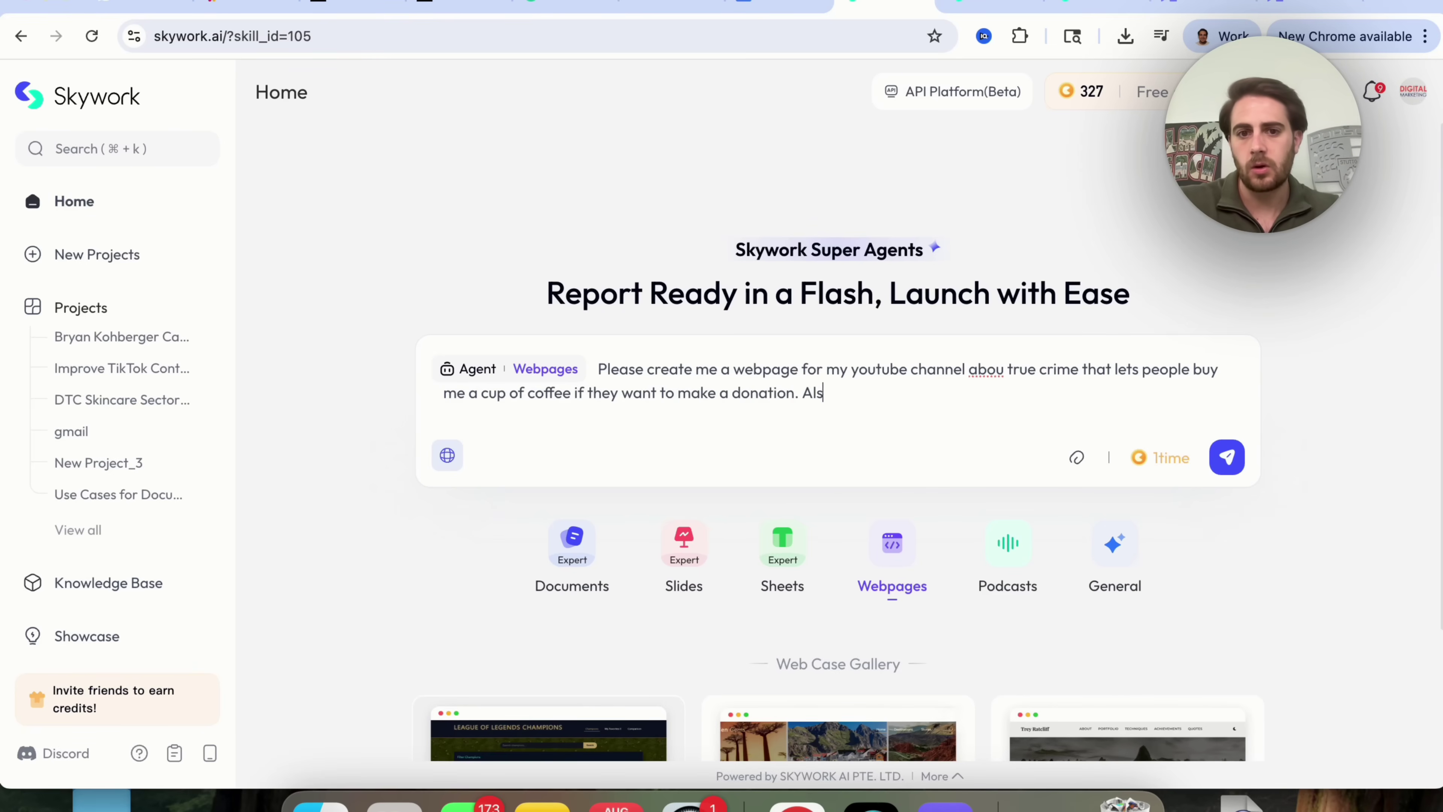
type("o, build out ")
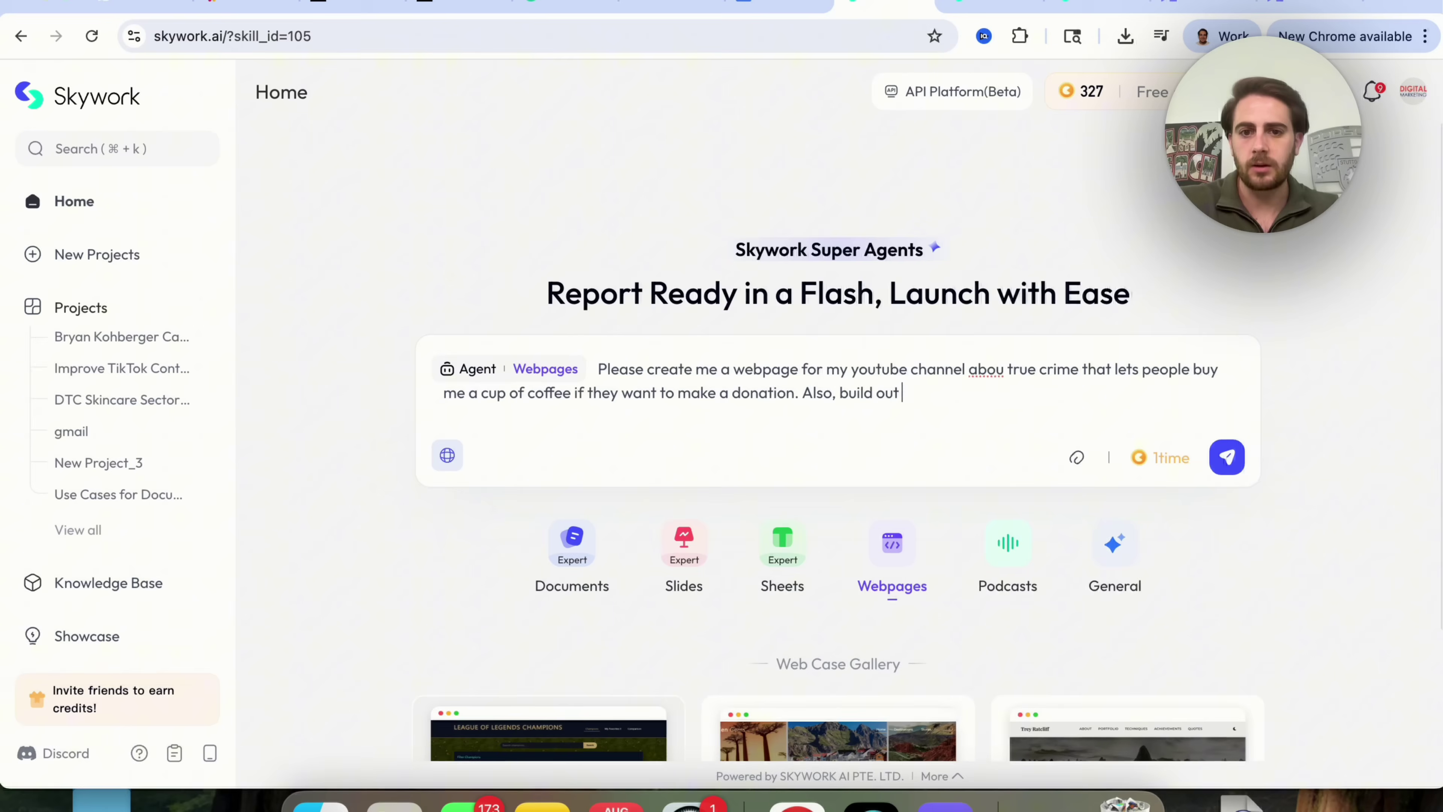
type("a spot that they can bu")
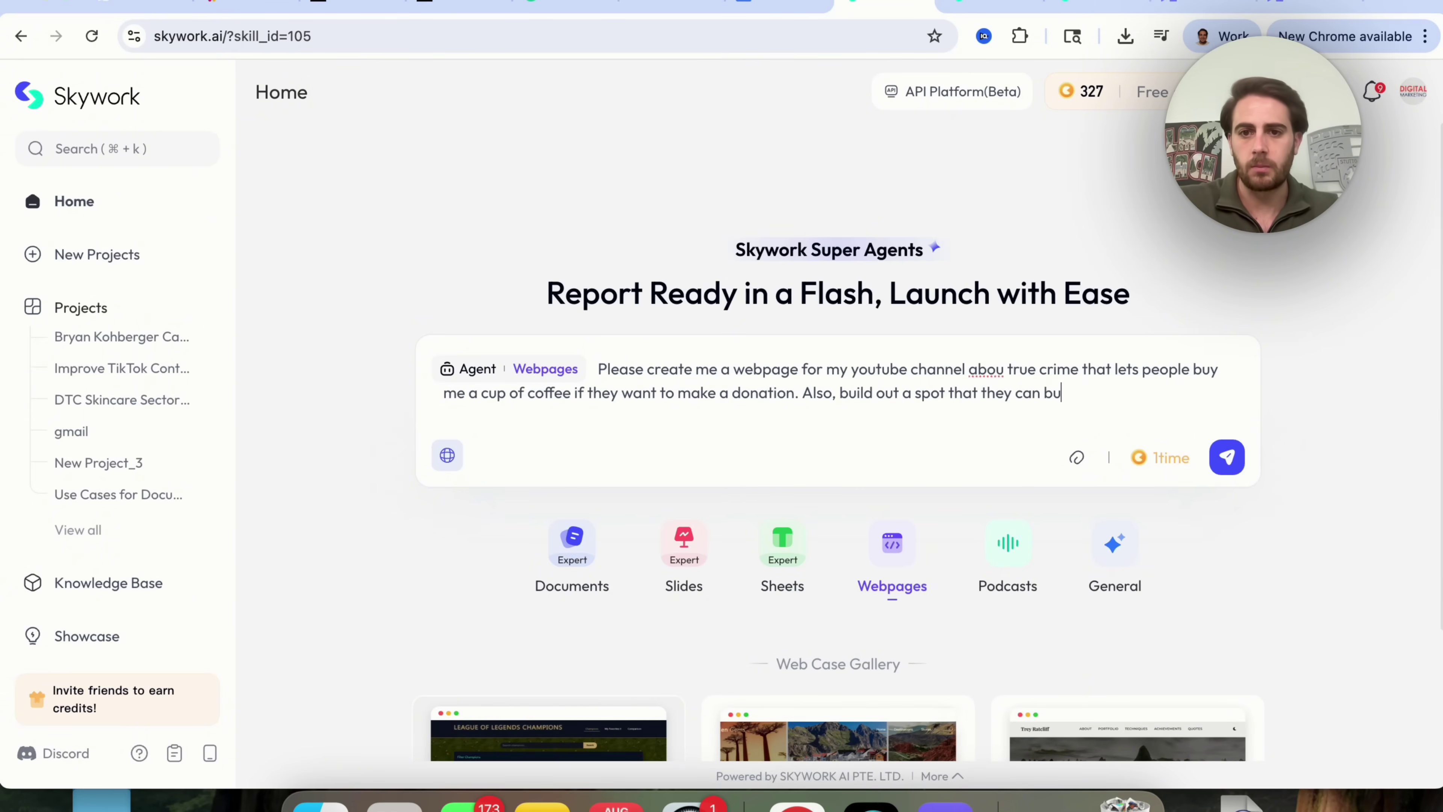
type("y my new e-book")
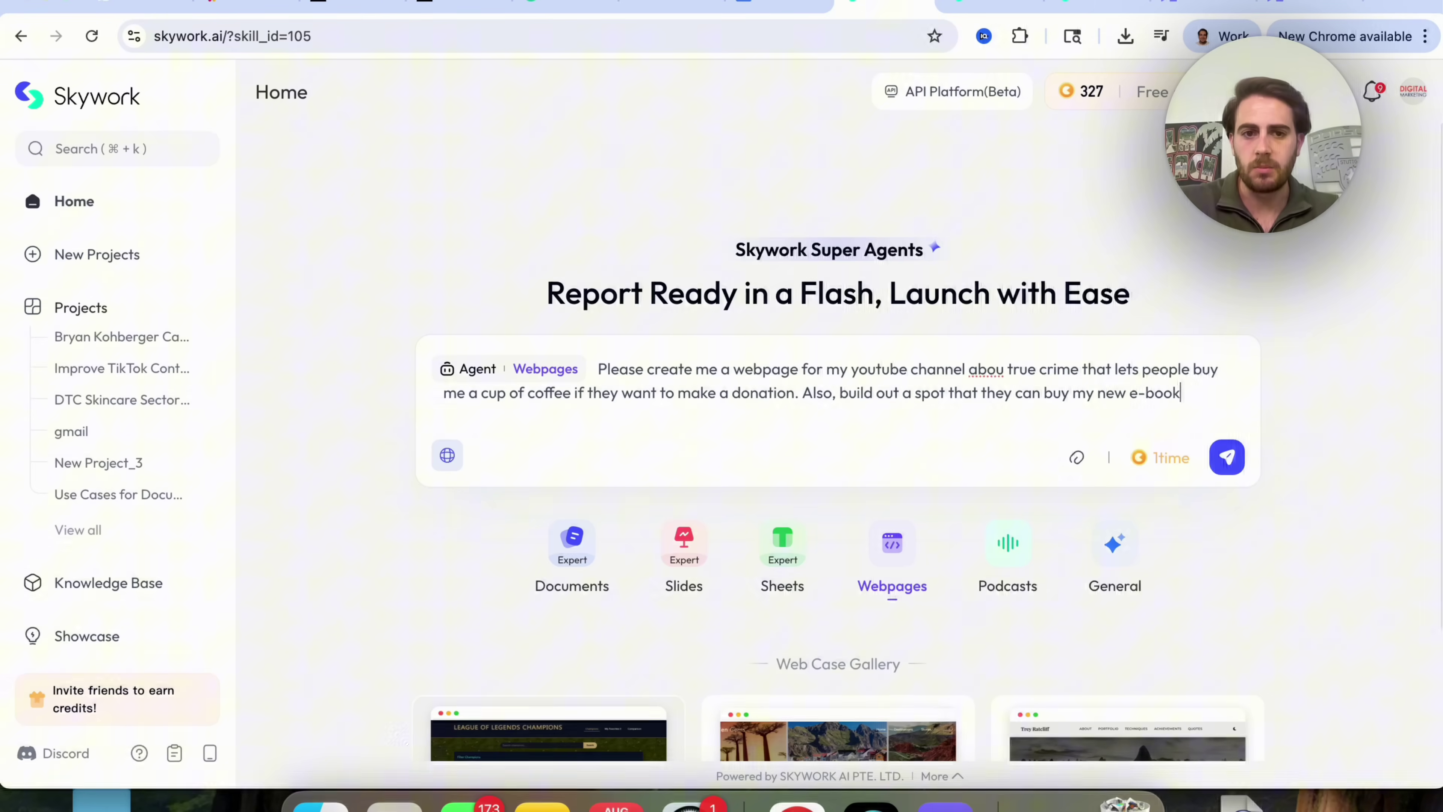
key("Return")
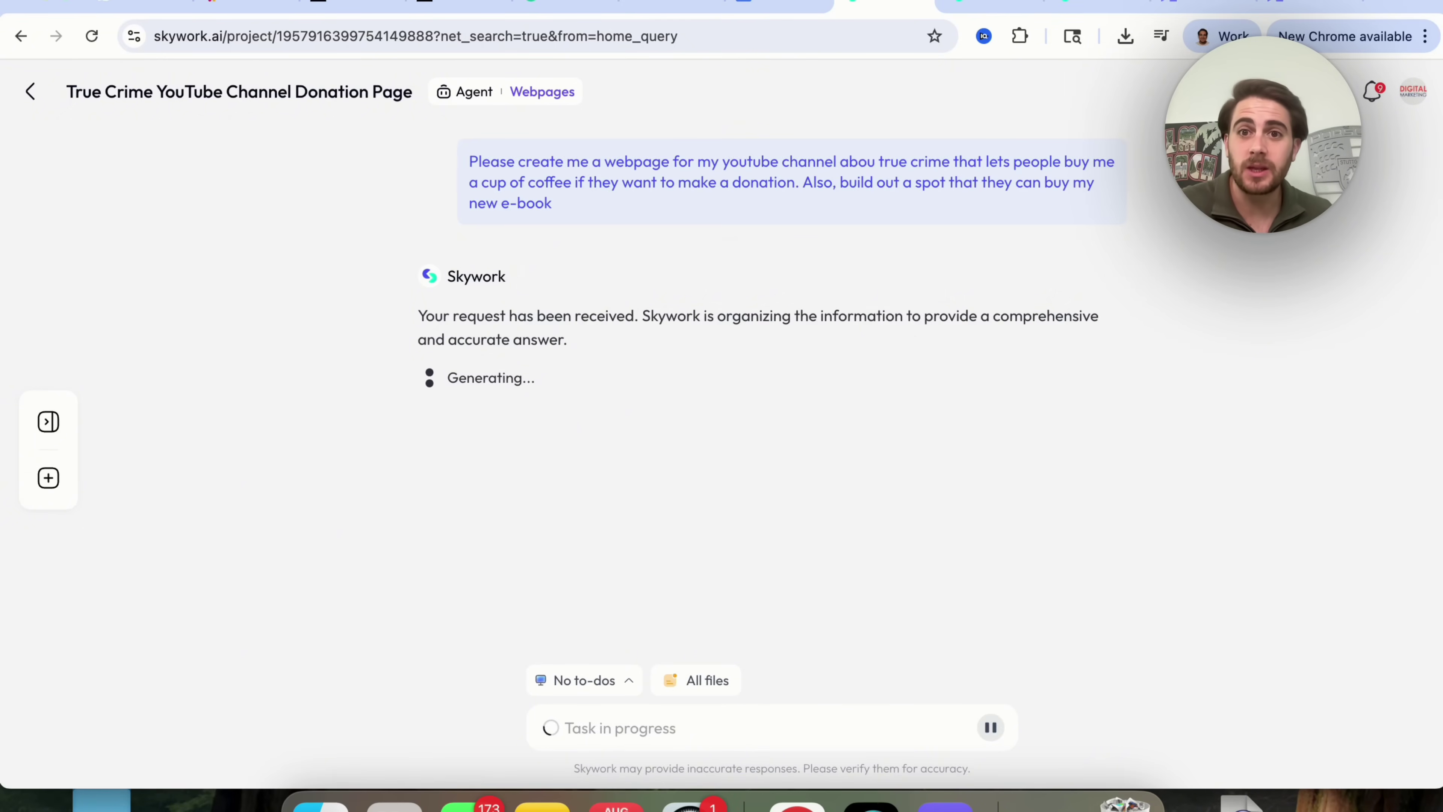
- Check the Kohberger podcast tab, then return to Skywork home and select the Documents agent
left_click(990, 4)
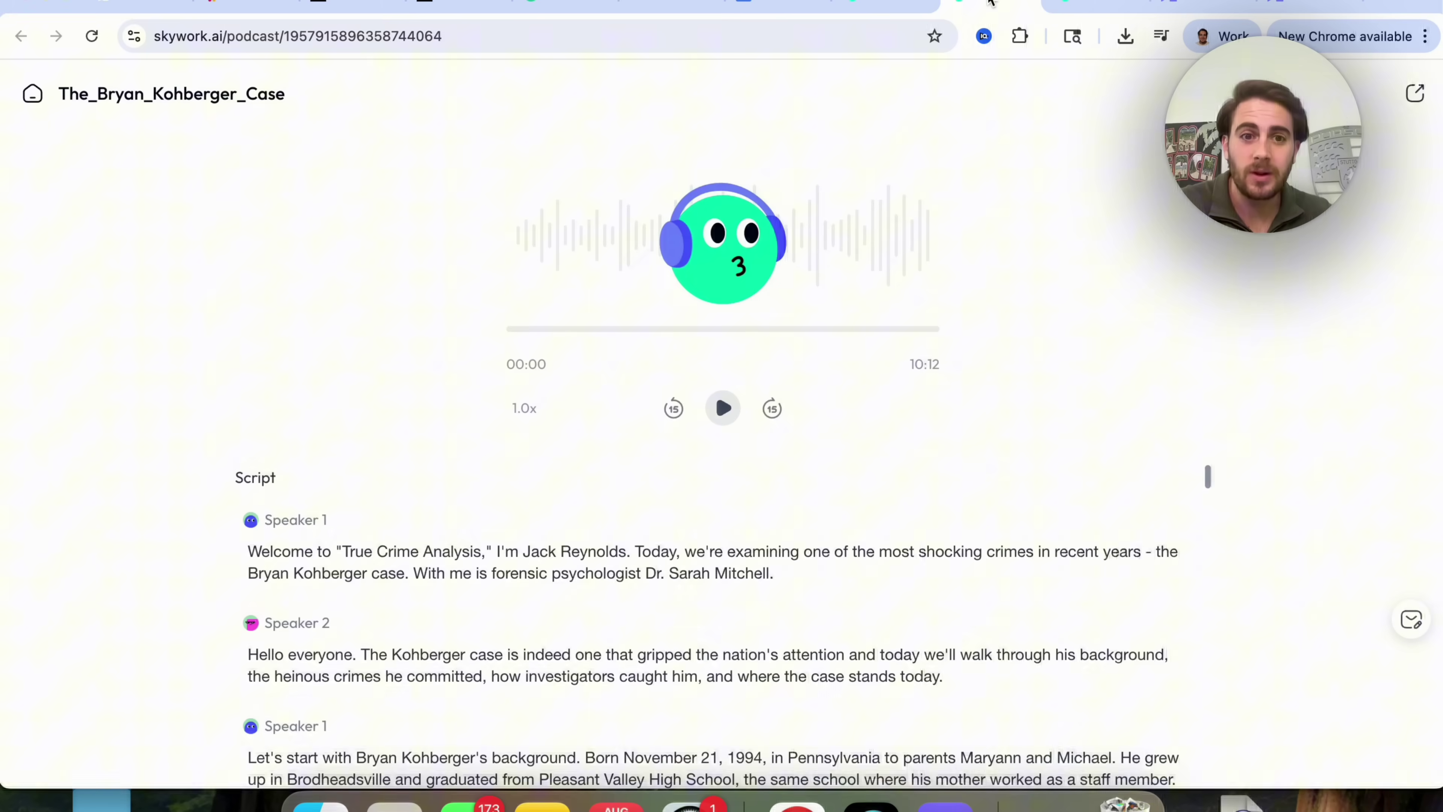
left_click(1068, 5)
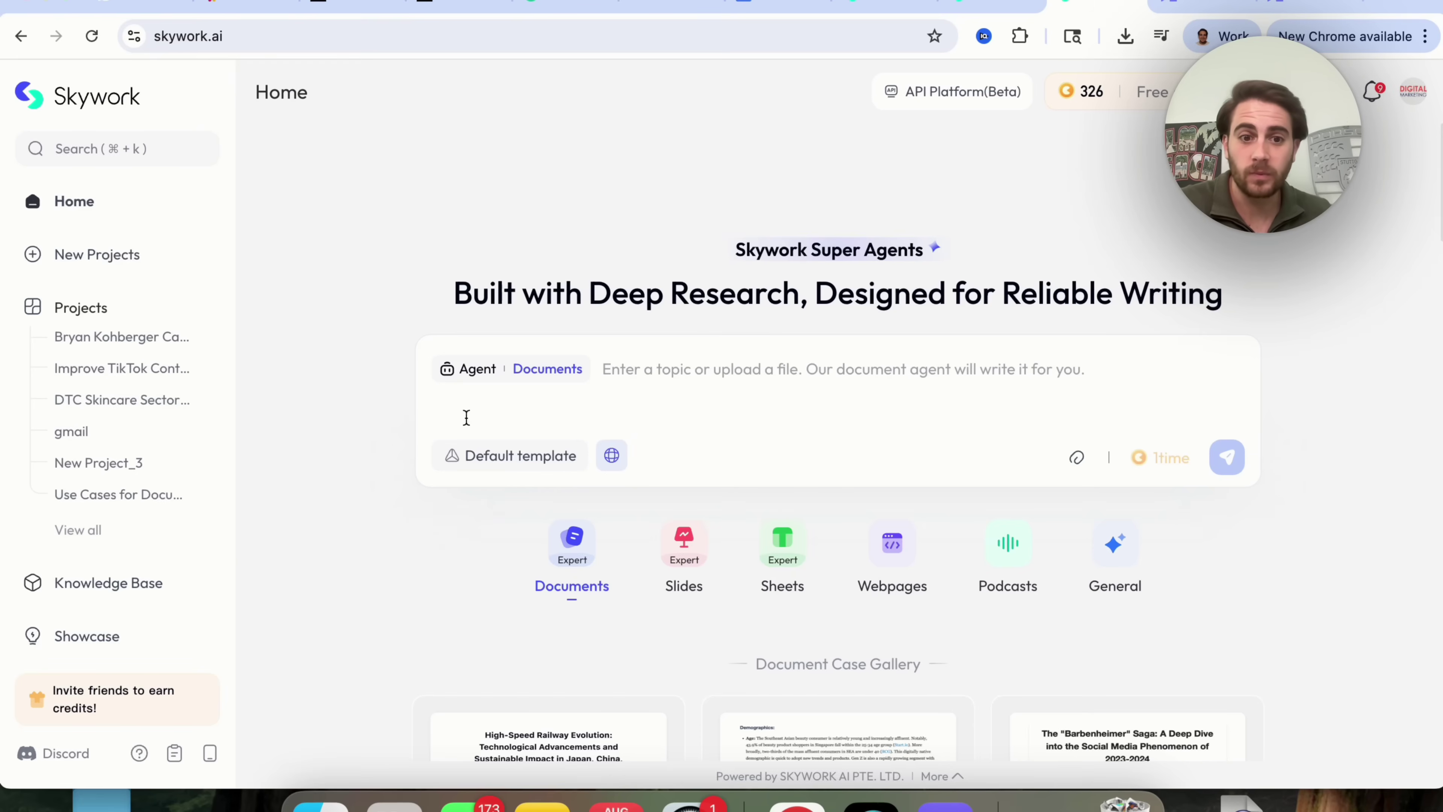
left_click(575, 543)
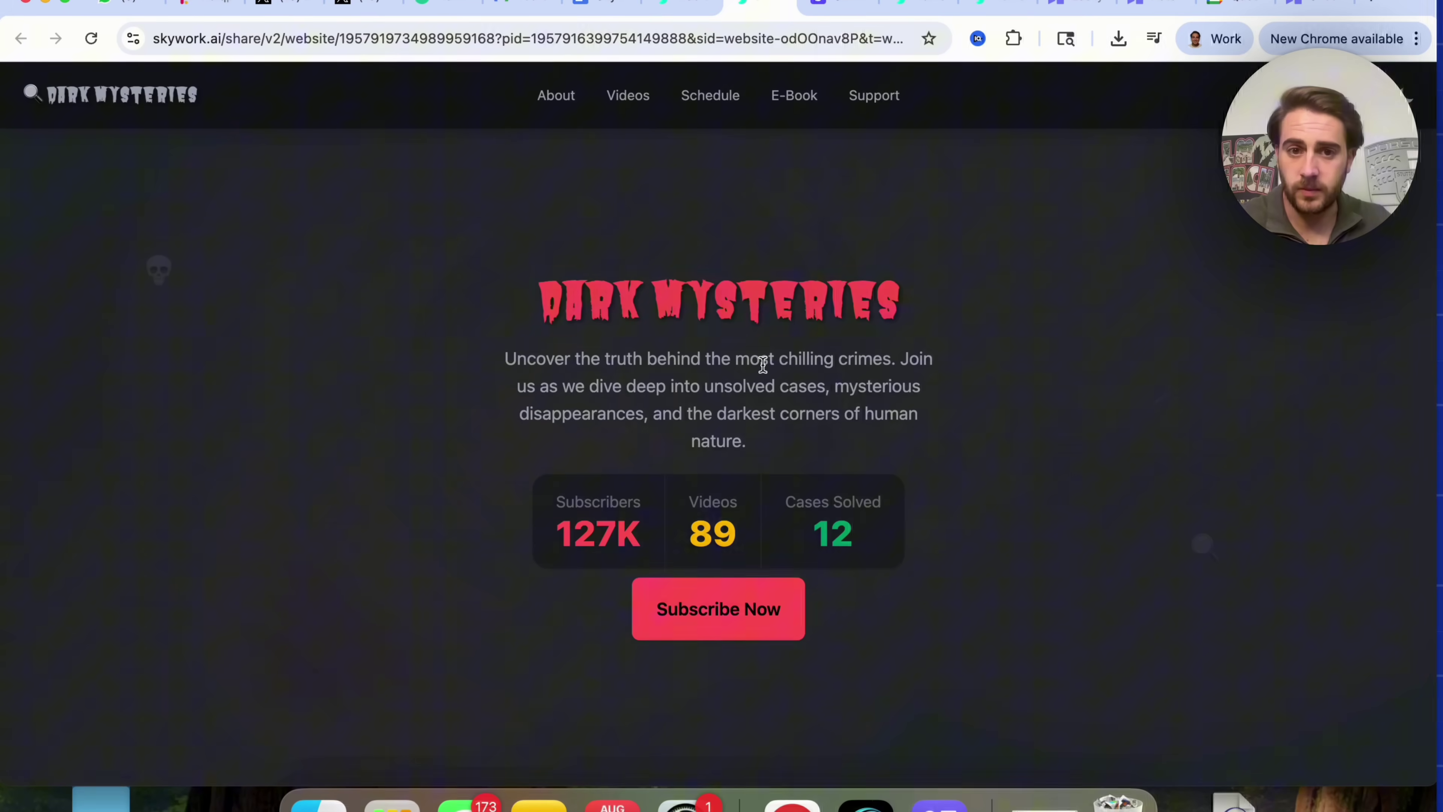
- Scroll through the Dark Mysteries site sections, then return to the Skywork project tab
scroll(886, 370, "down", 4)
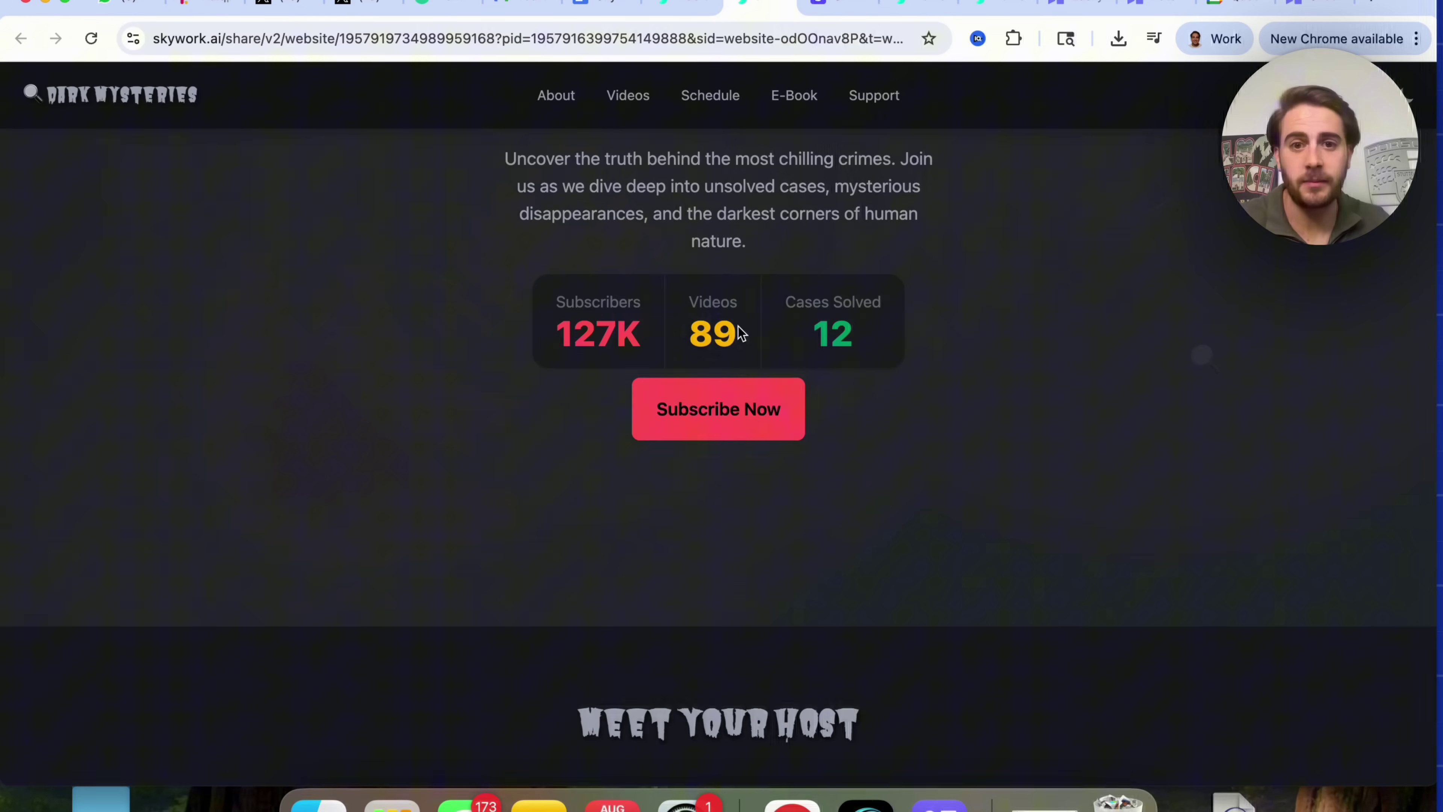
scroll(831, 327, "down", 8)
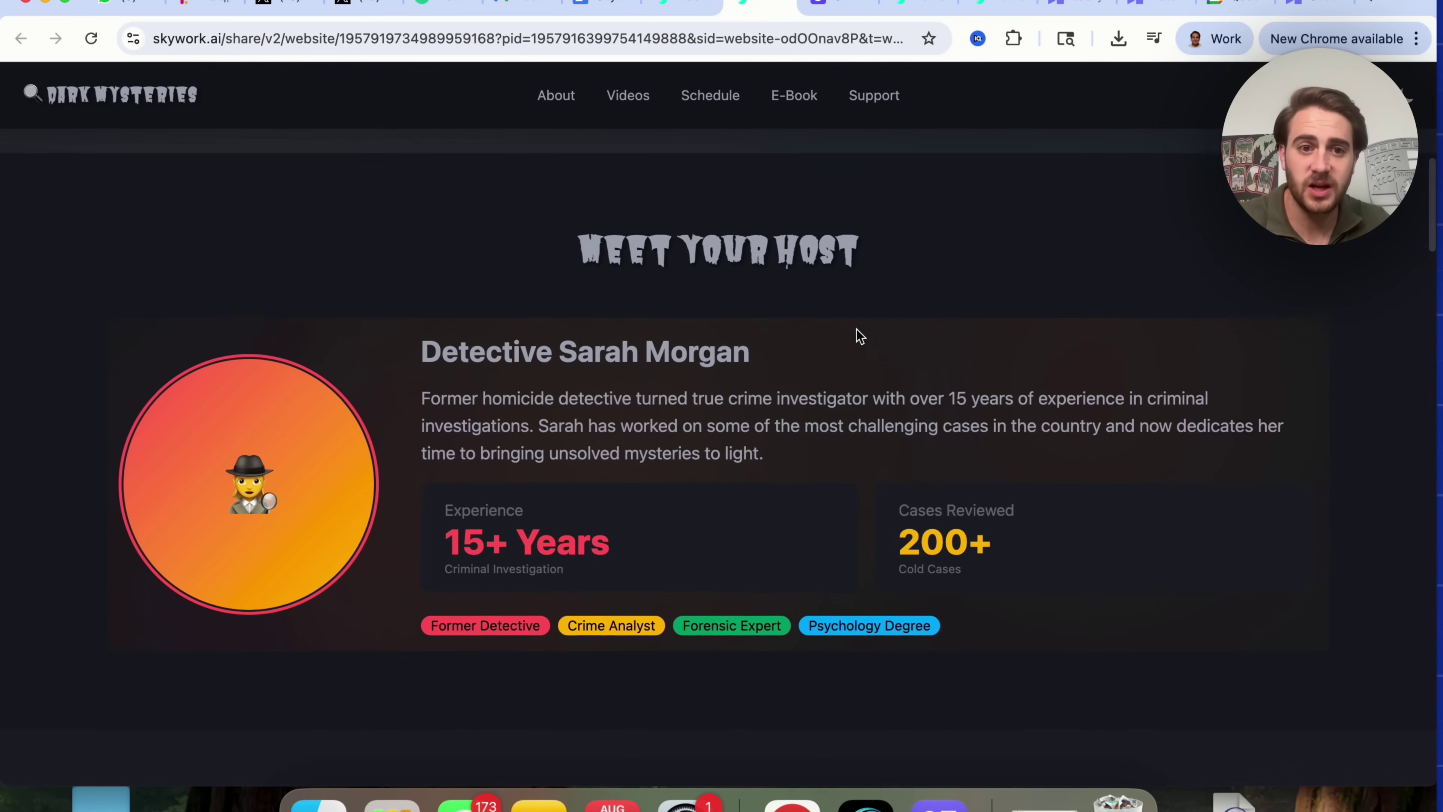
scroll(859, 336, "down", 10)
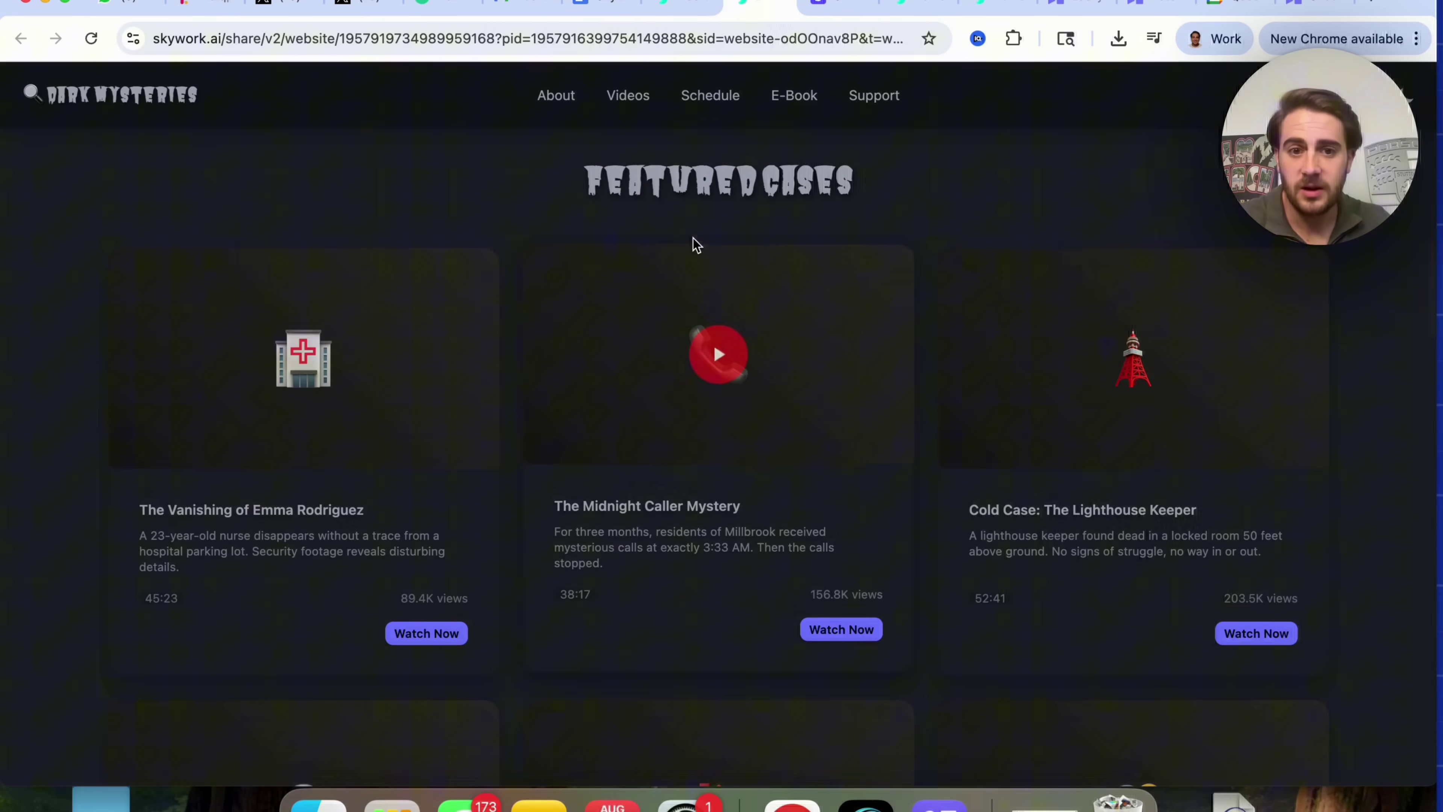
scroll(658, 262, "down", 10)
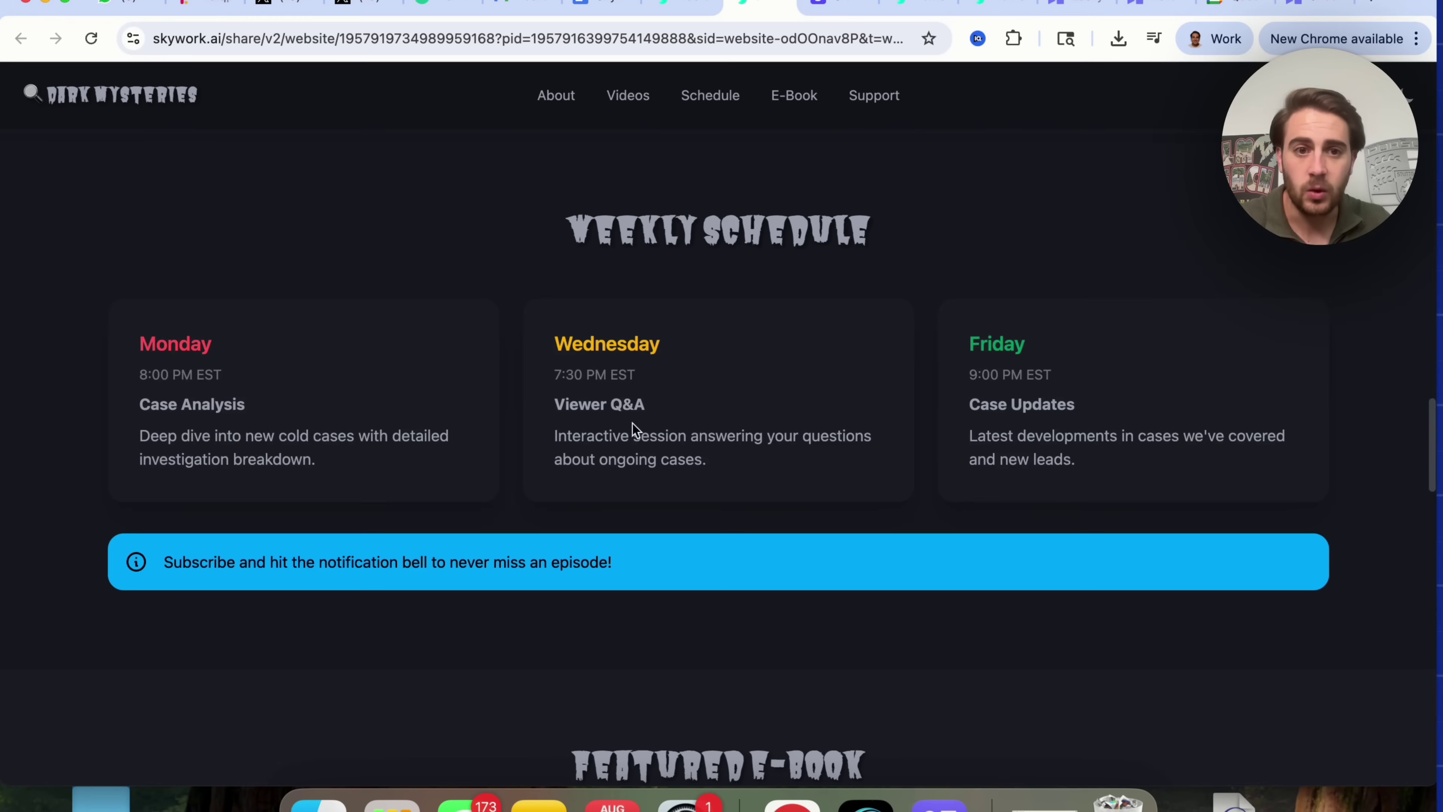
scroll(635, 430, "down", 10)
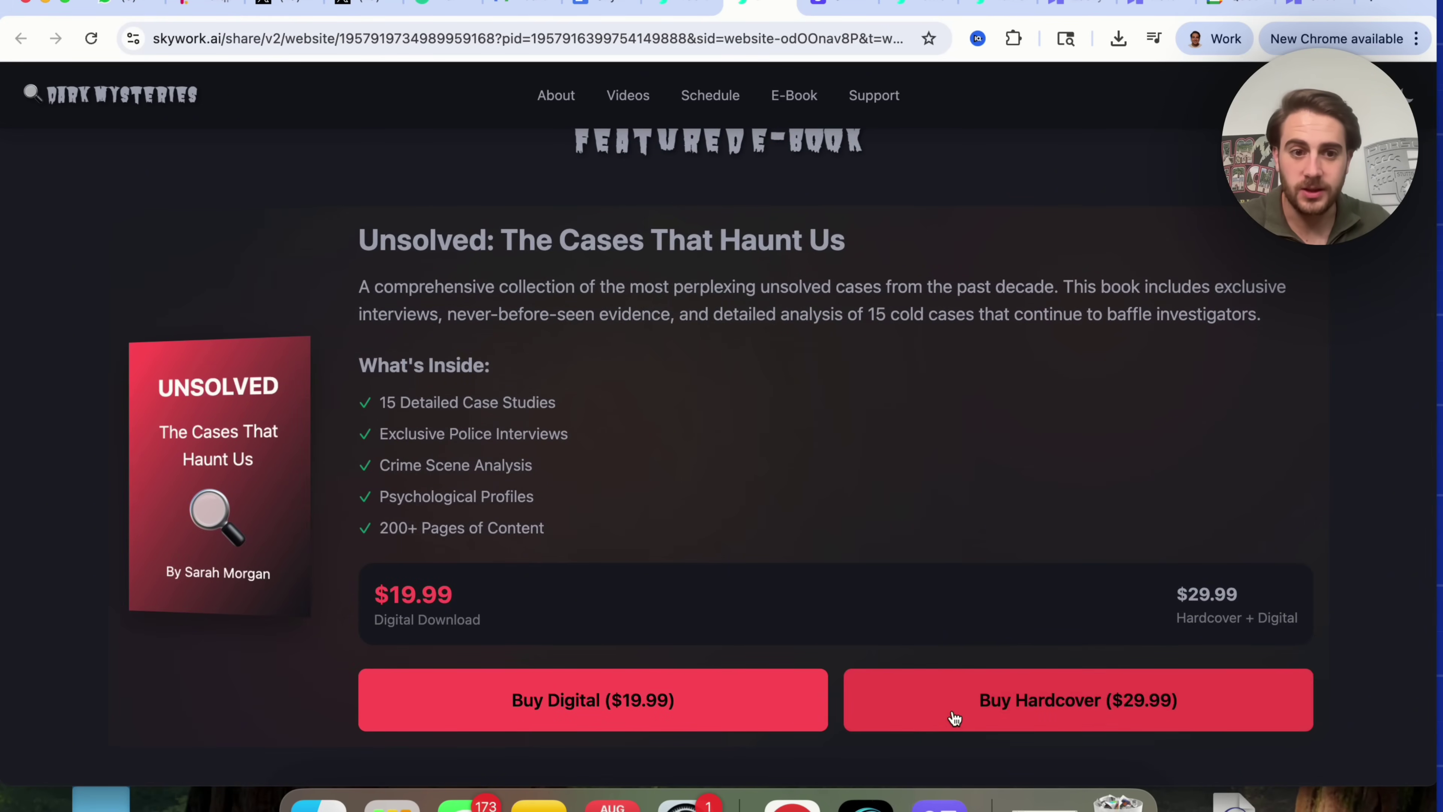
scroll(910, 531, "down", 10)
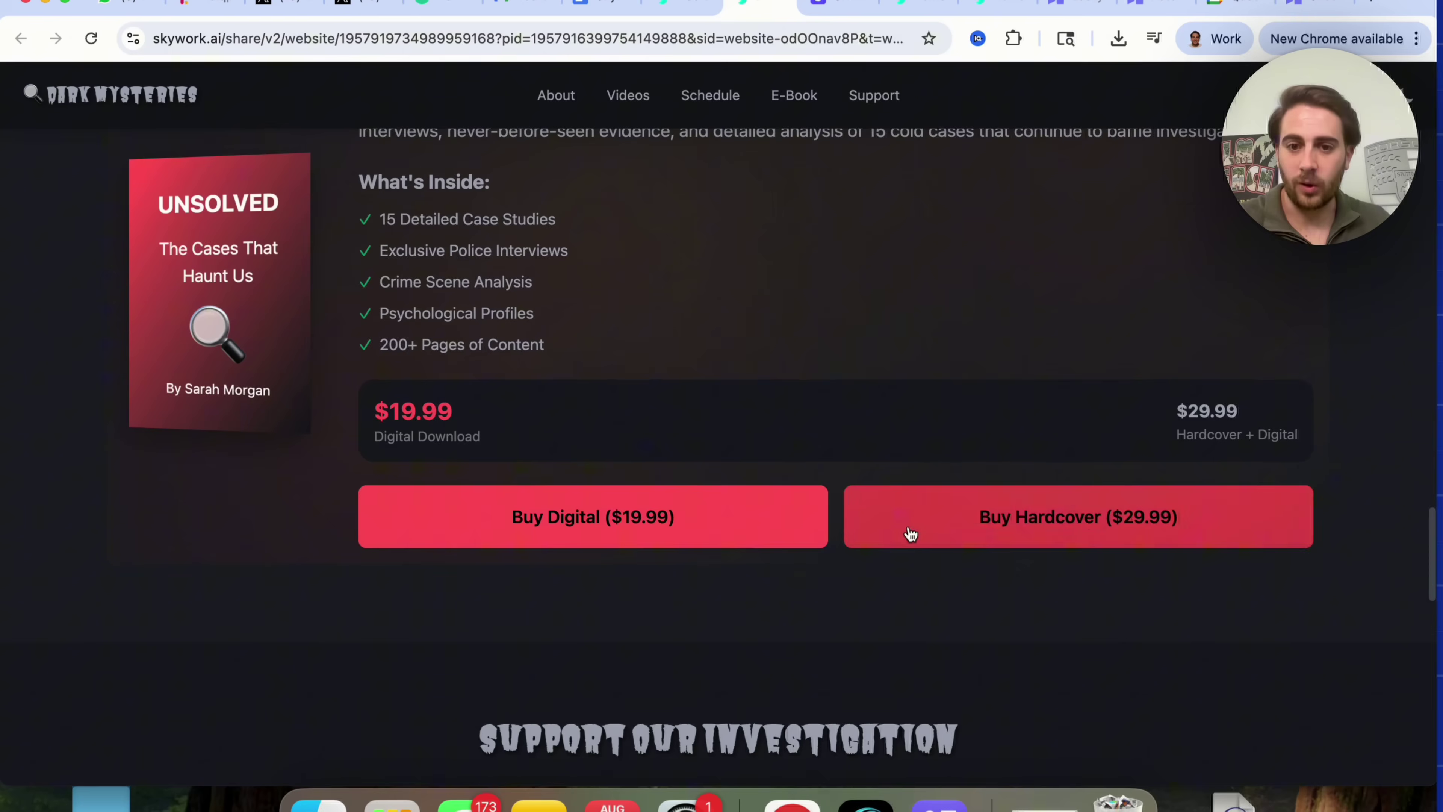
scroll(909, 526, "down", 3)
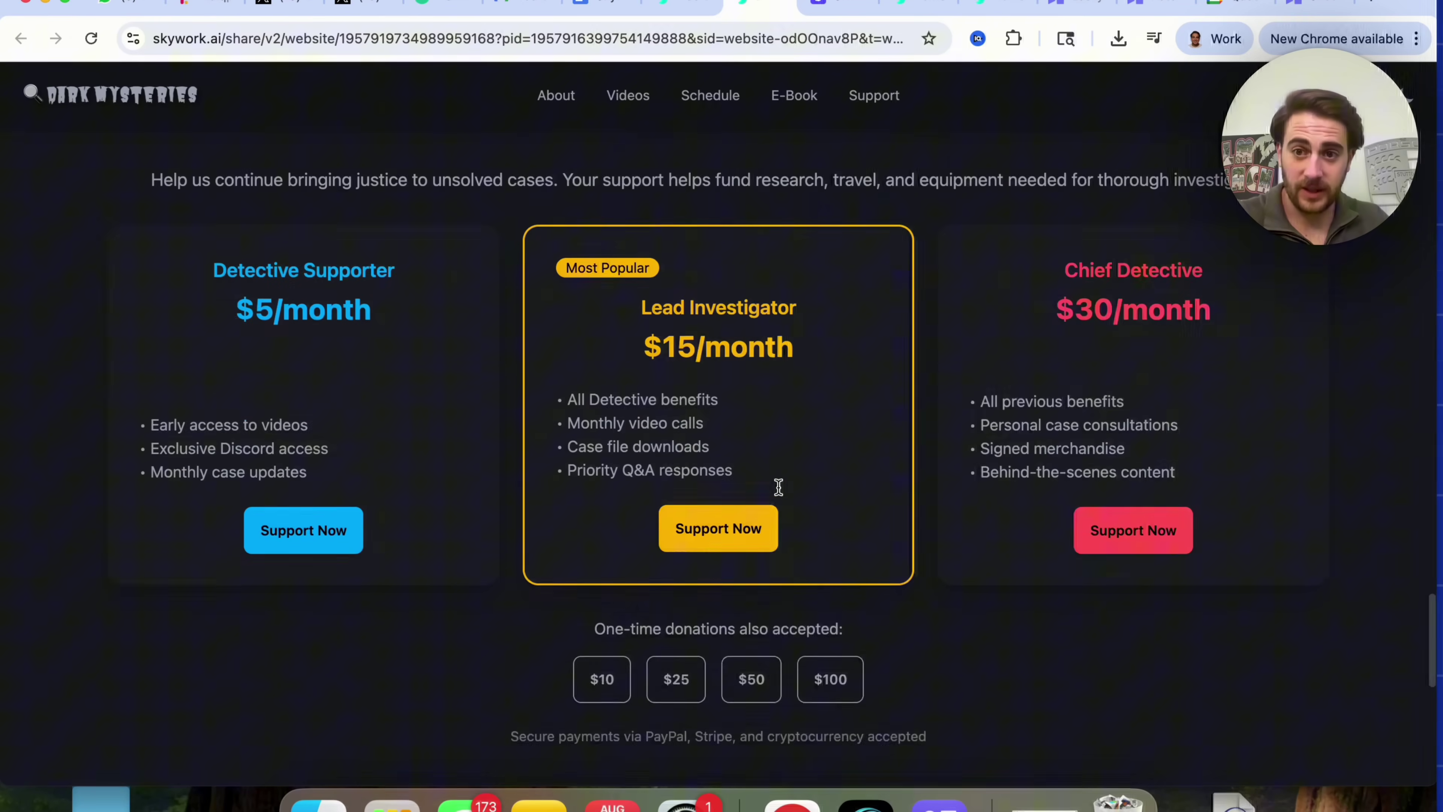
scroll(778, 487, "down", 2)
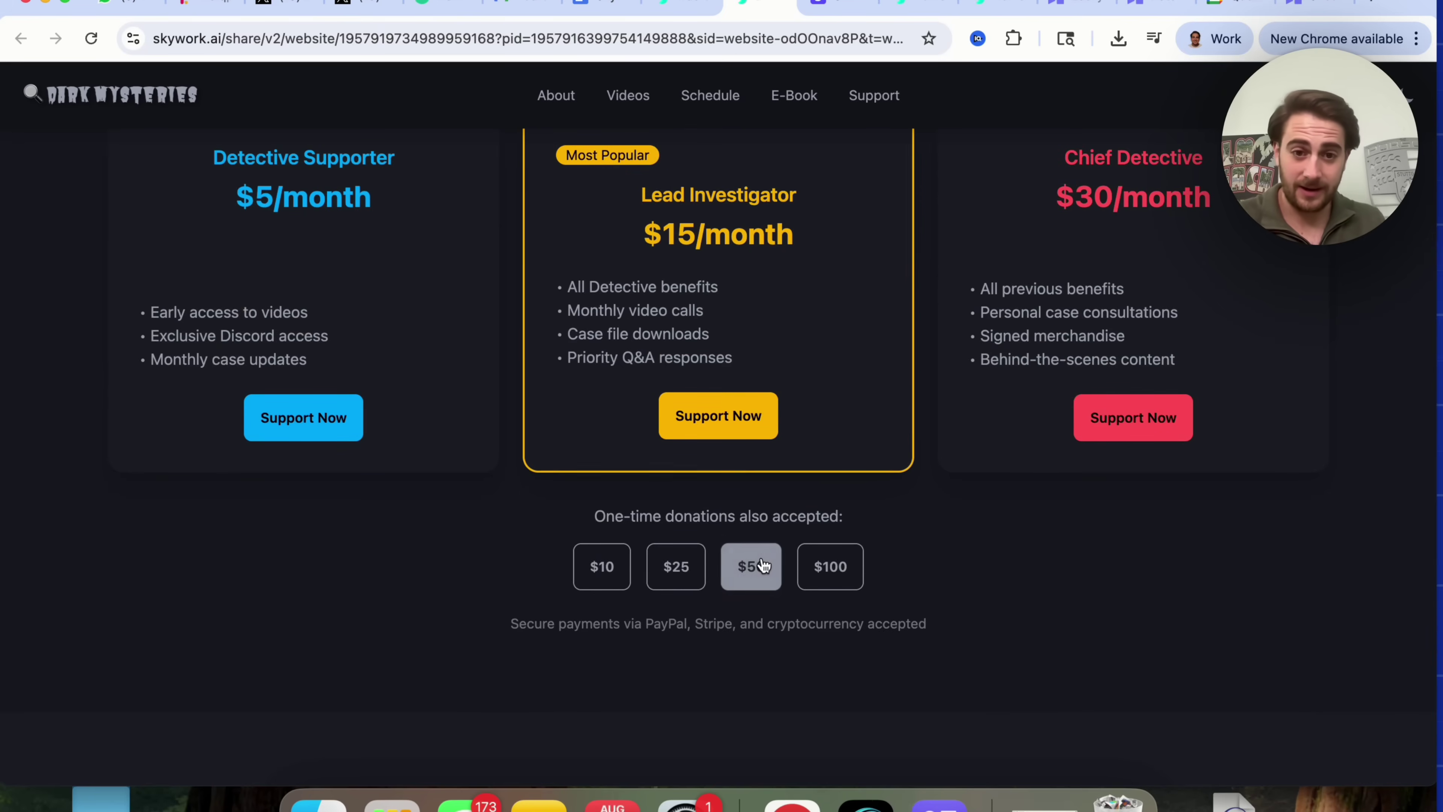
left_click(668, 8)
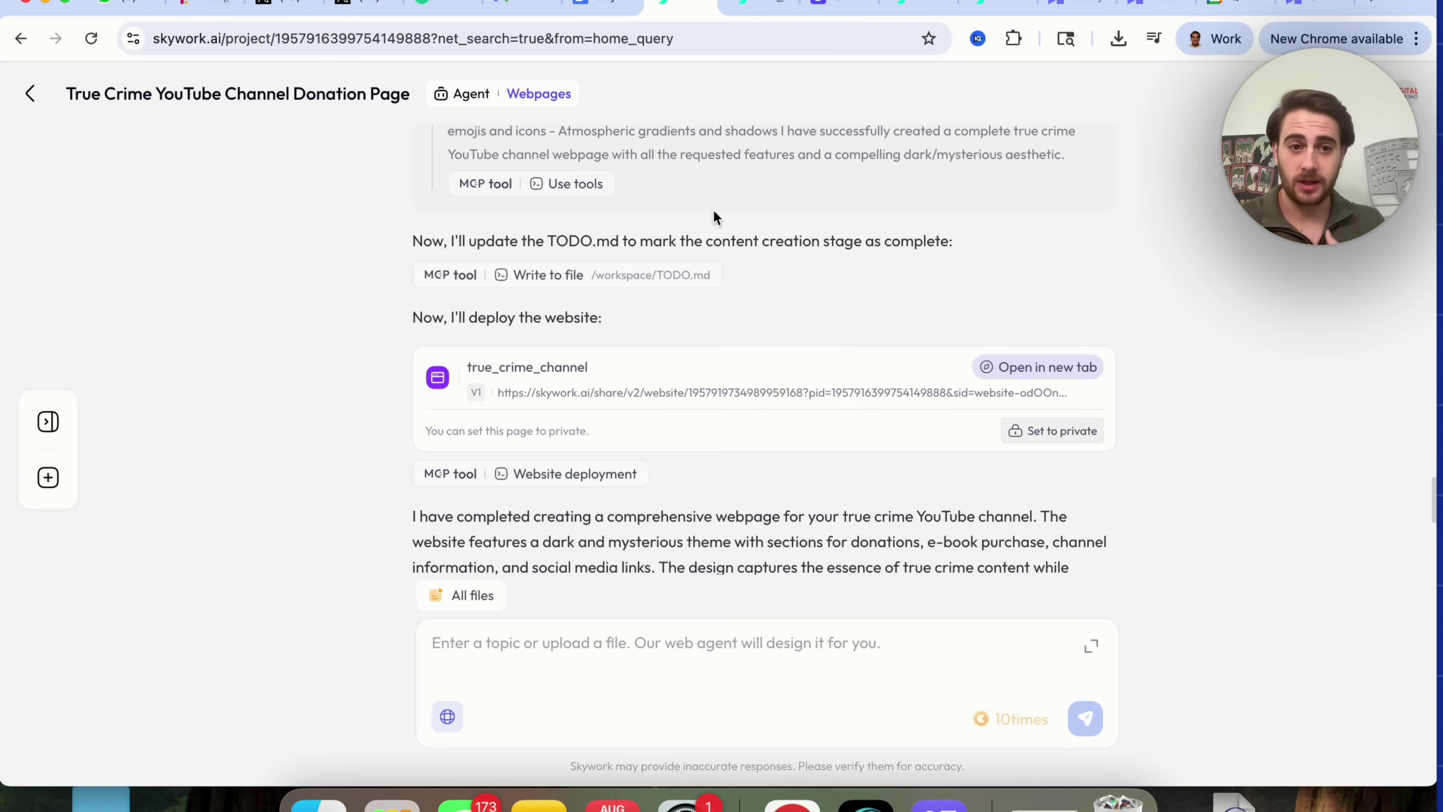
- Leave the True Crime donation page project using the back arrow beside its title
left_click(31, 94)
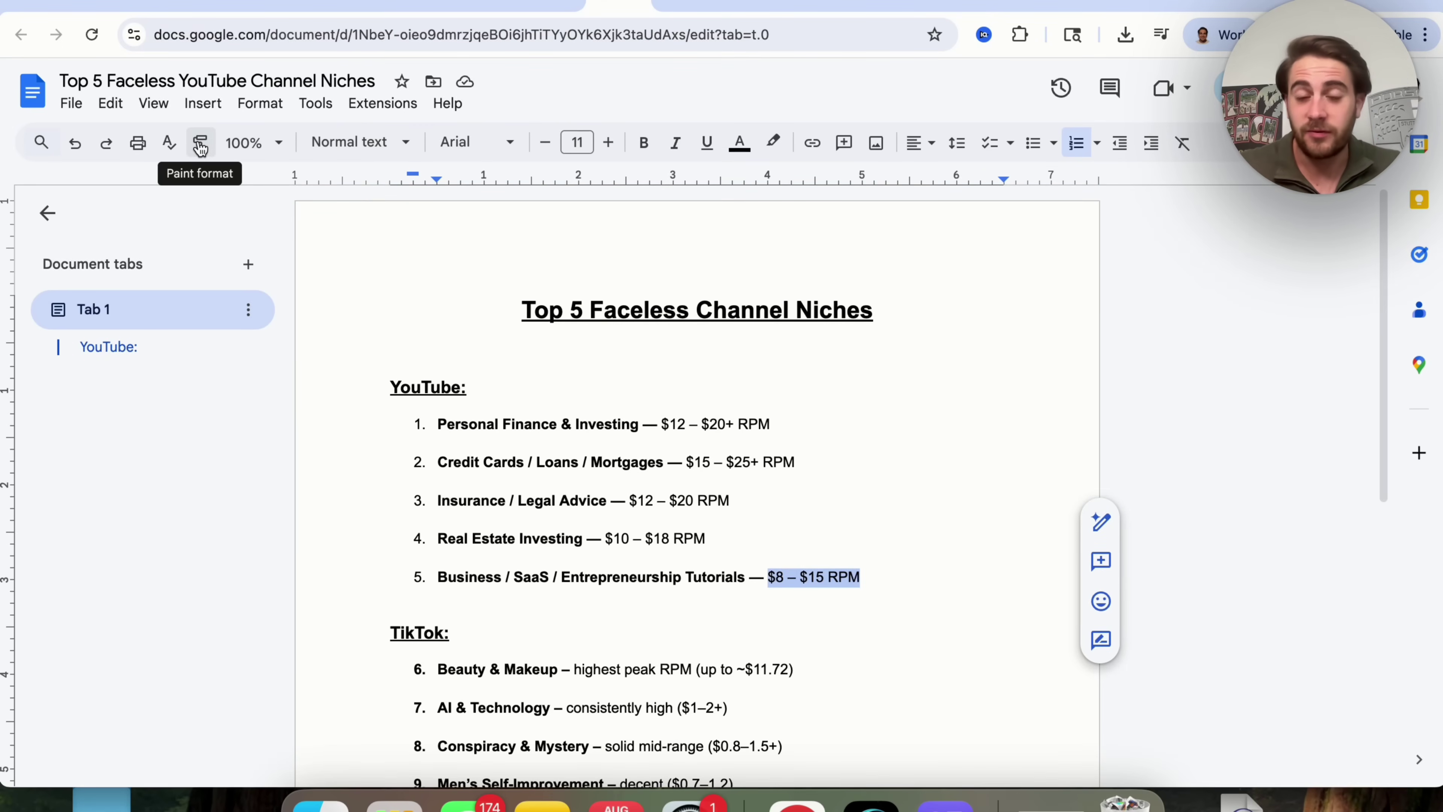
scroll(300, 281, "down", 1)
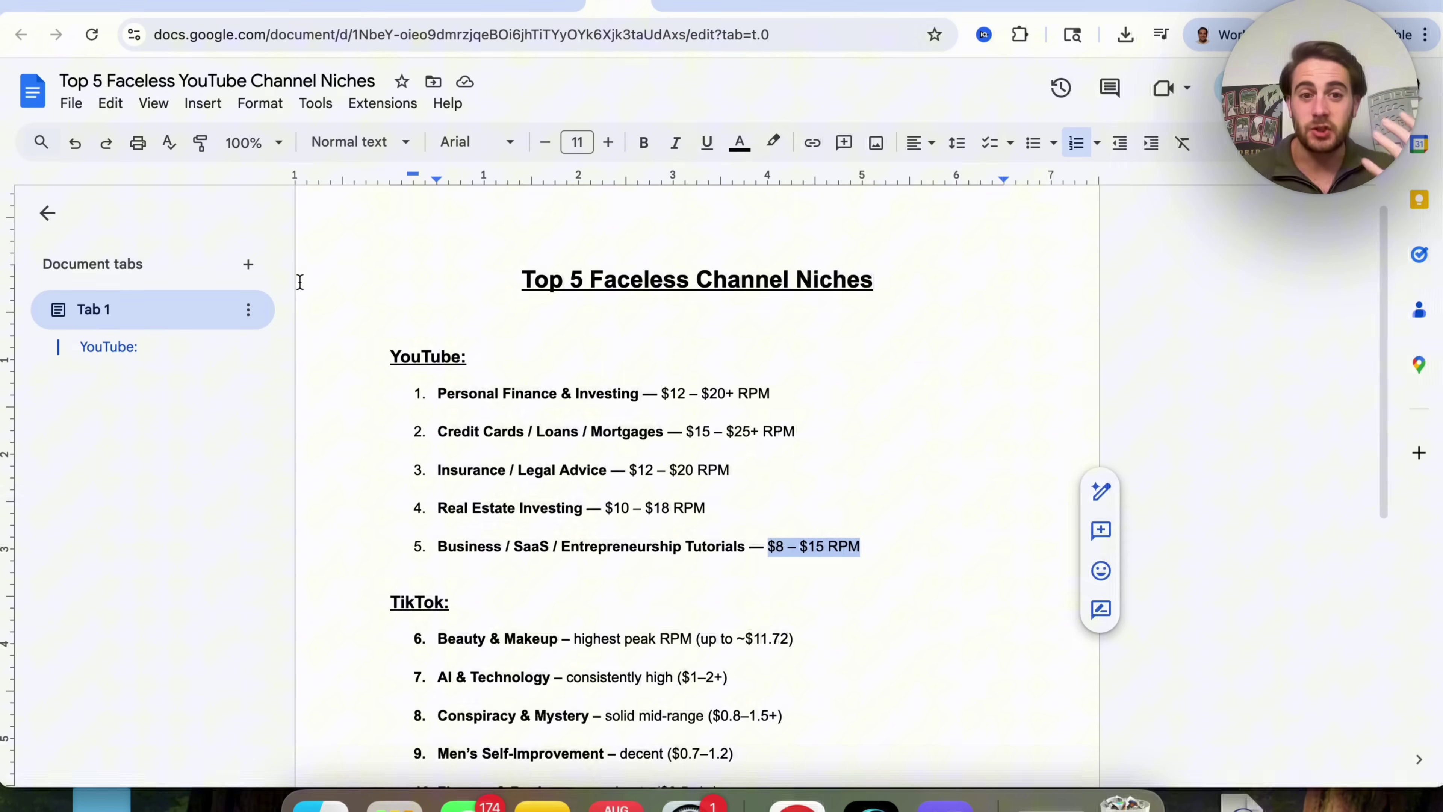
scroll(417, 469, "down", 1)
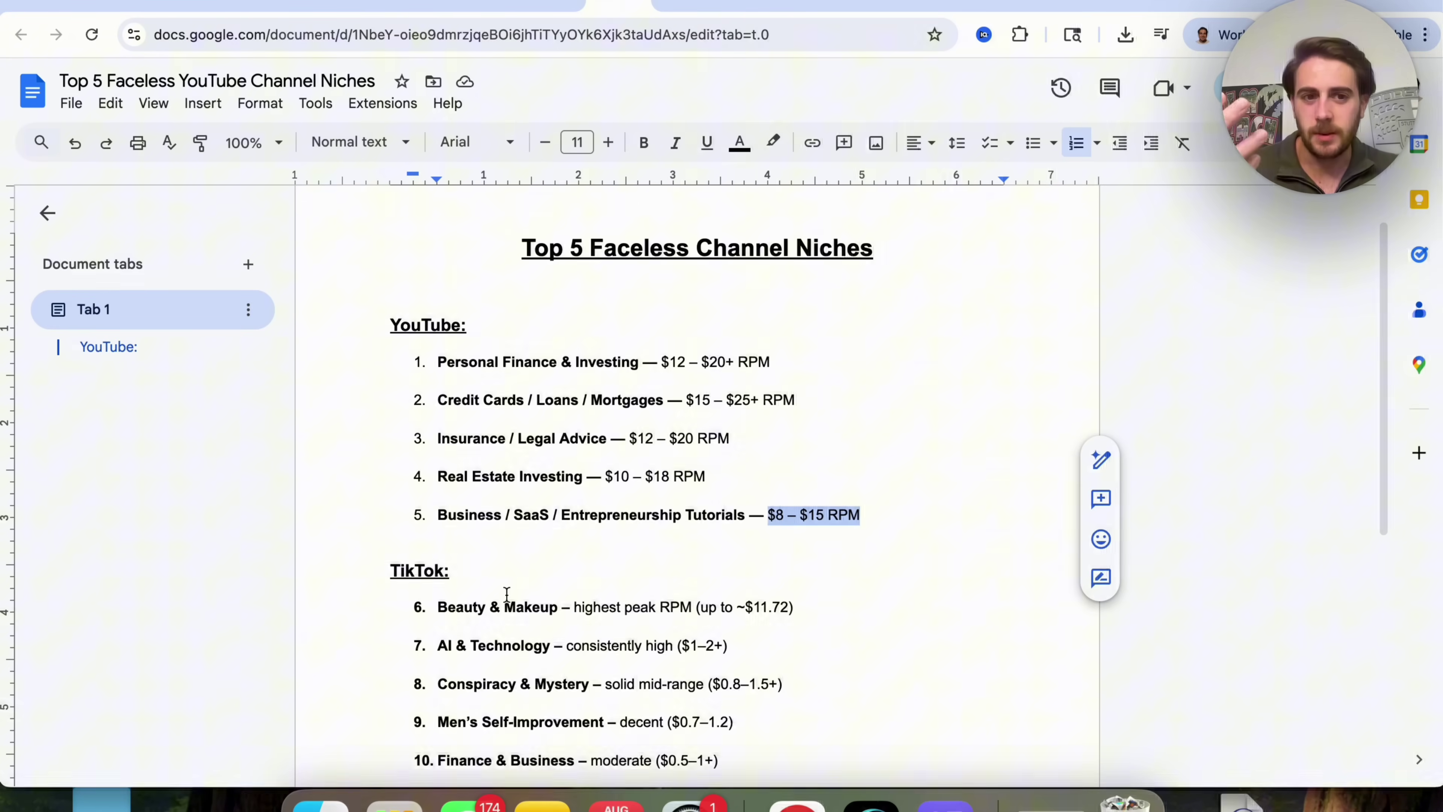
scroll(523, 569, "down", 1)
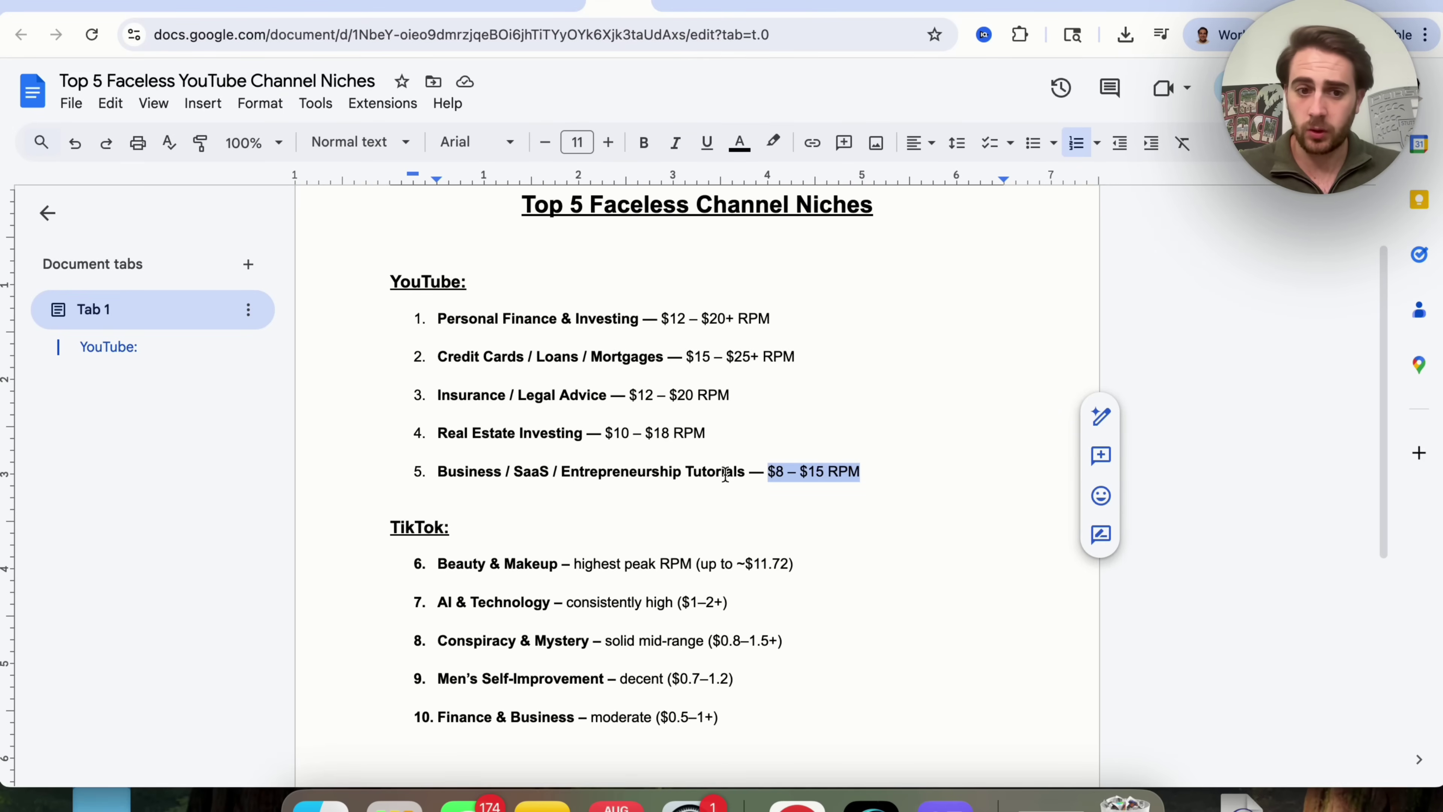
scroll(725, 473, "down", 3)
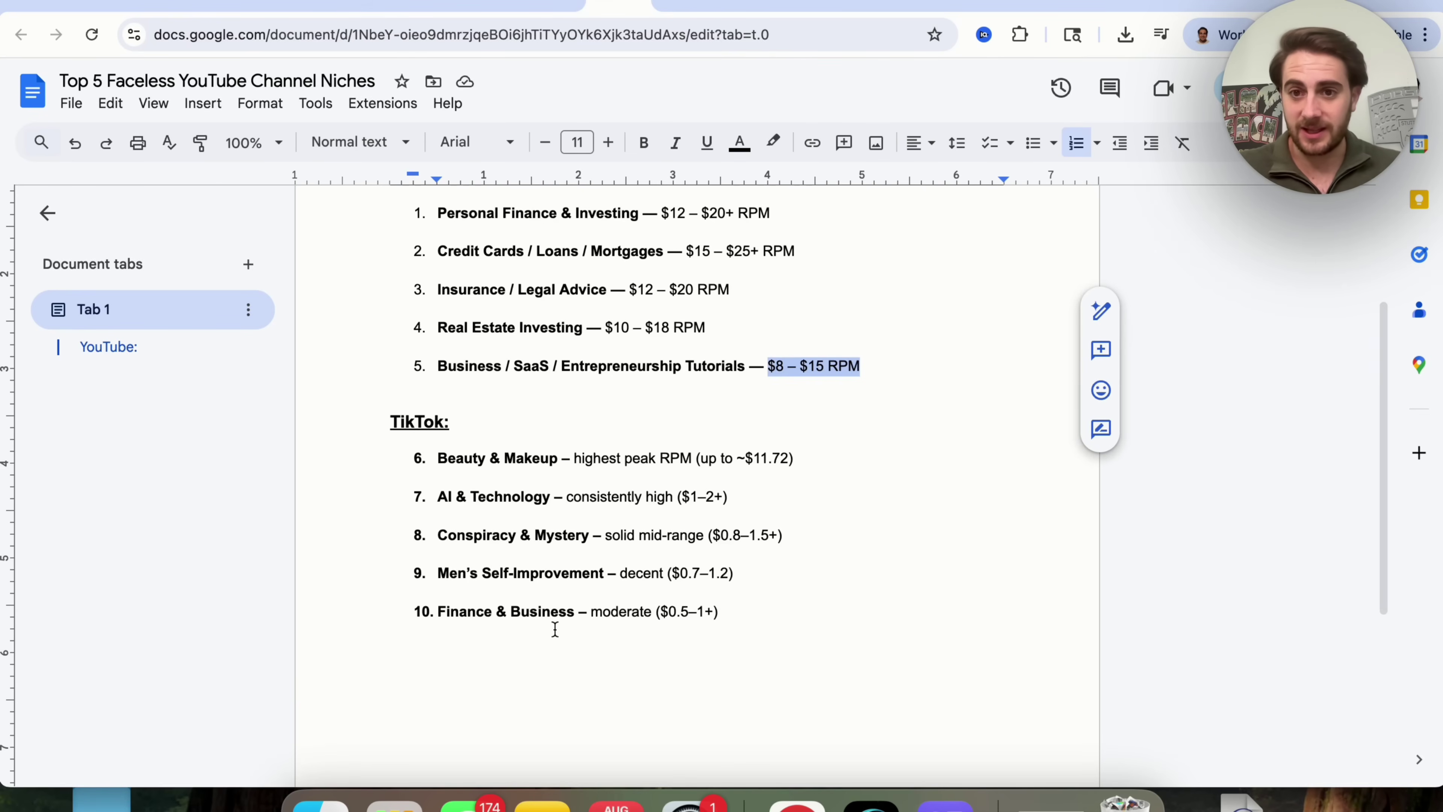
scroll(555, 629, "up", 1)
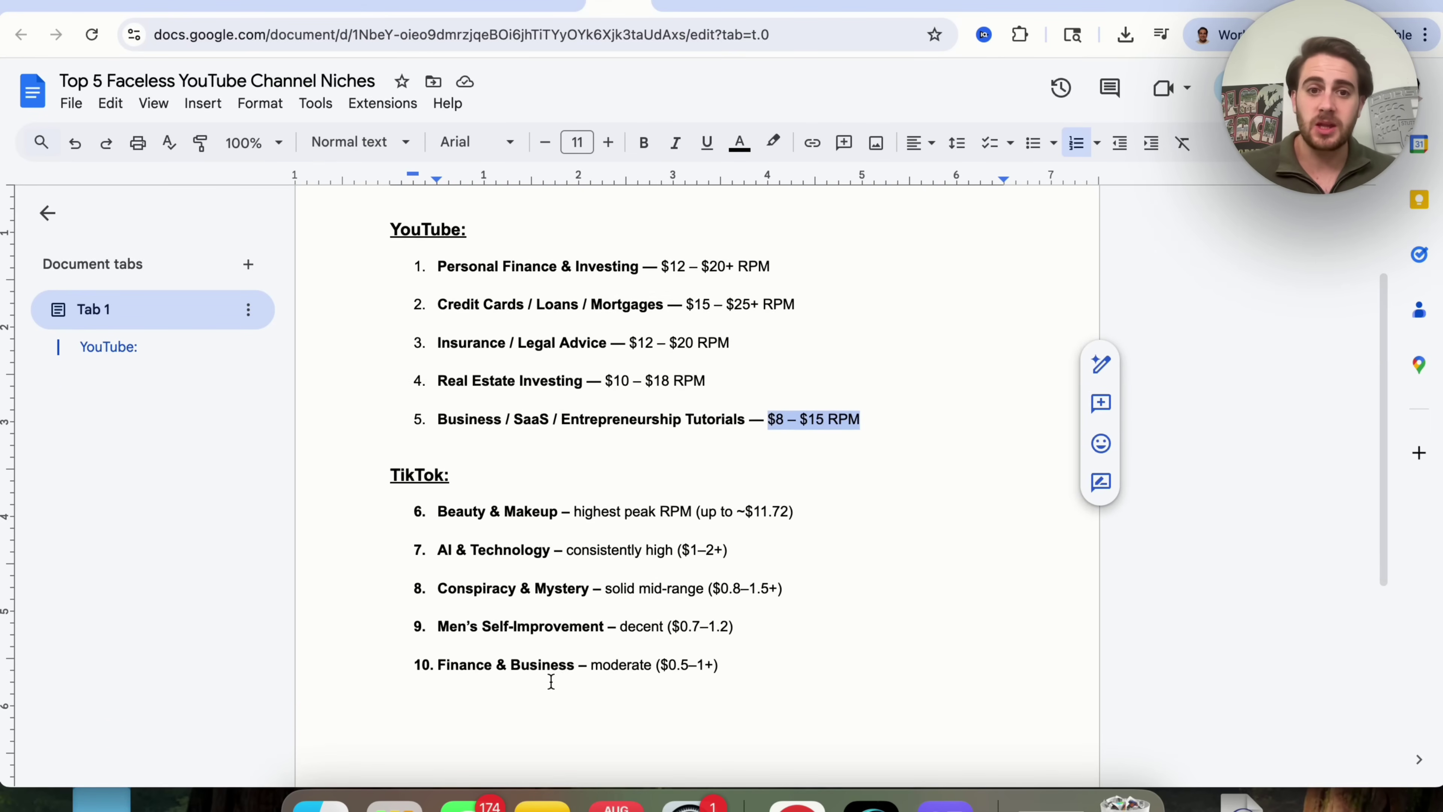
- Browse the app grid and select the Personal Finance & Investing line in the document
left_click(393, 803)
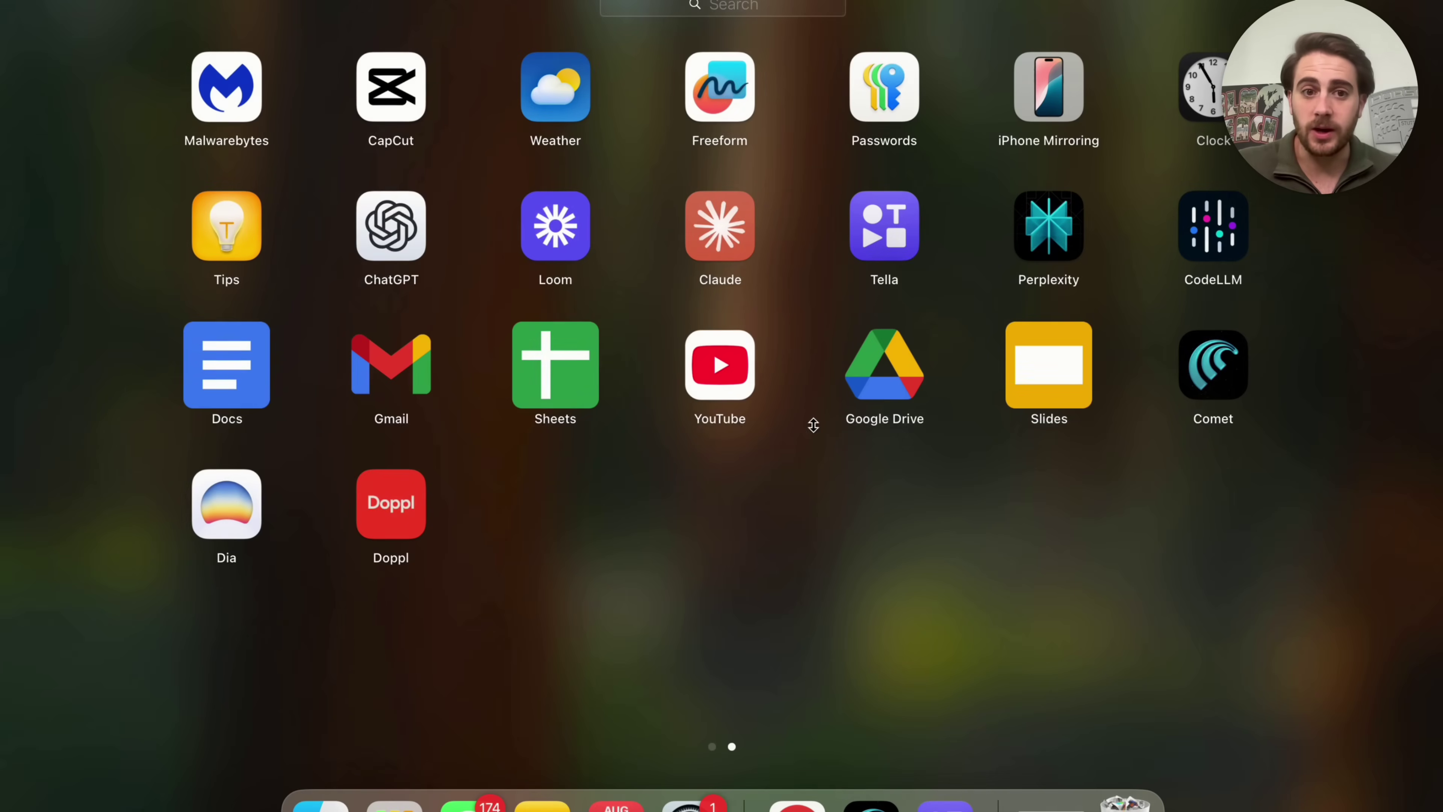
scroll(579, 451, "up", 3)
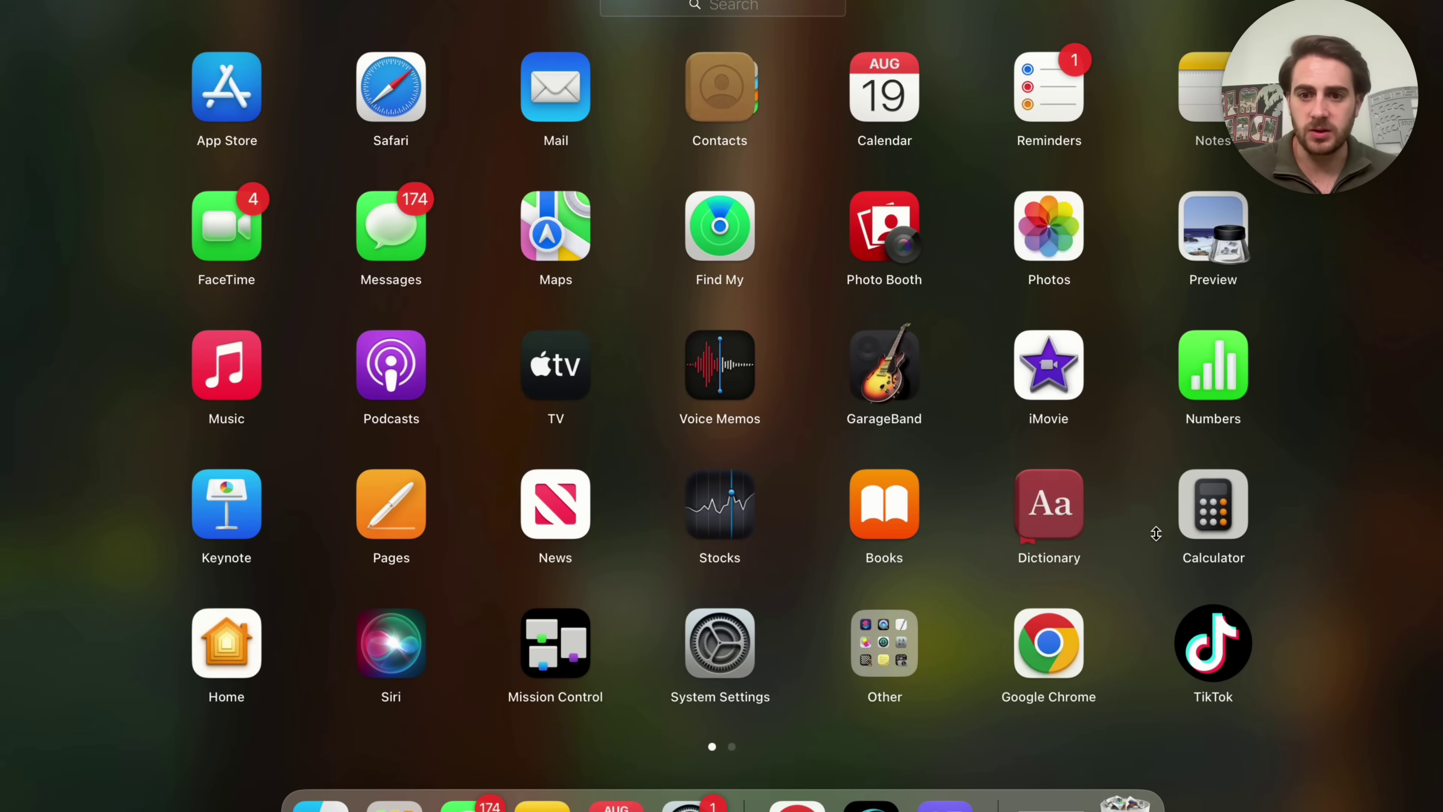
key("Escape")
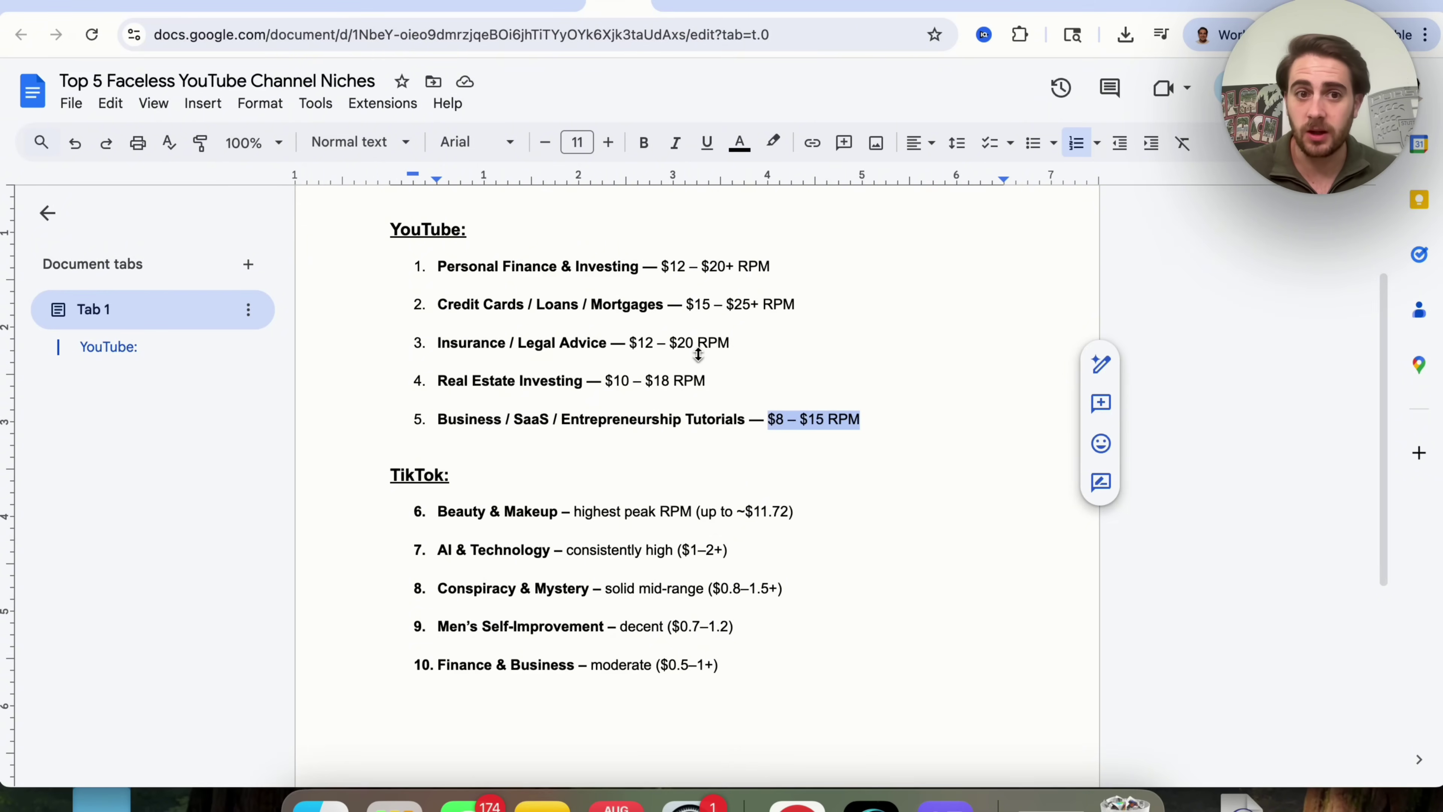
triple_click(575, 265)
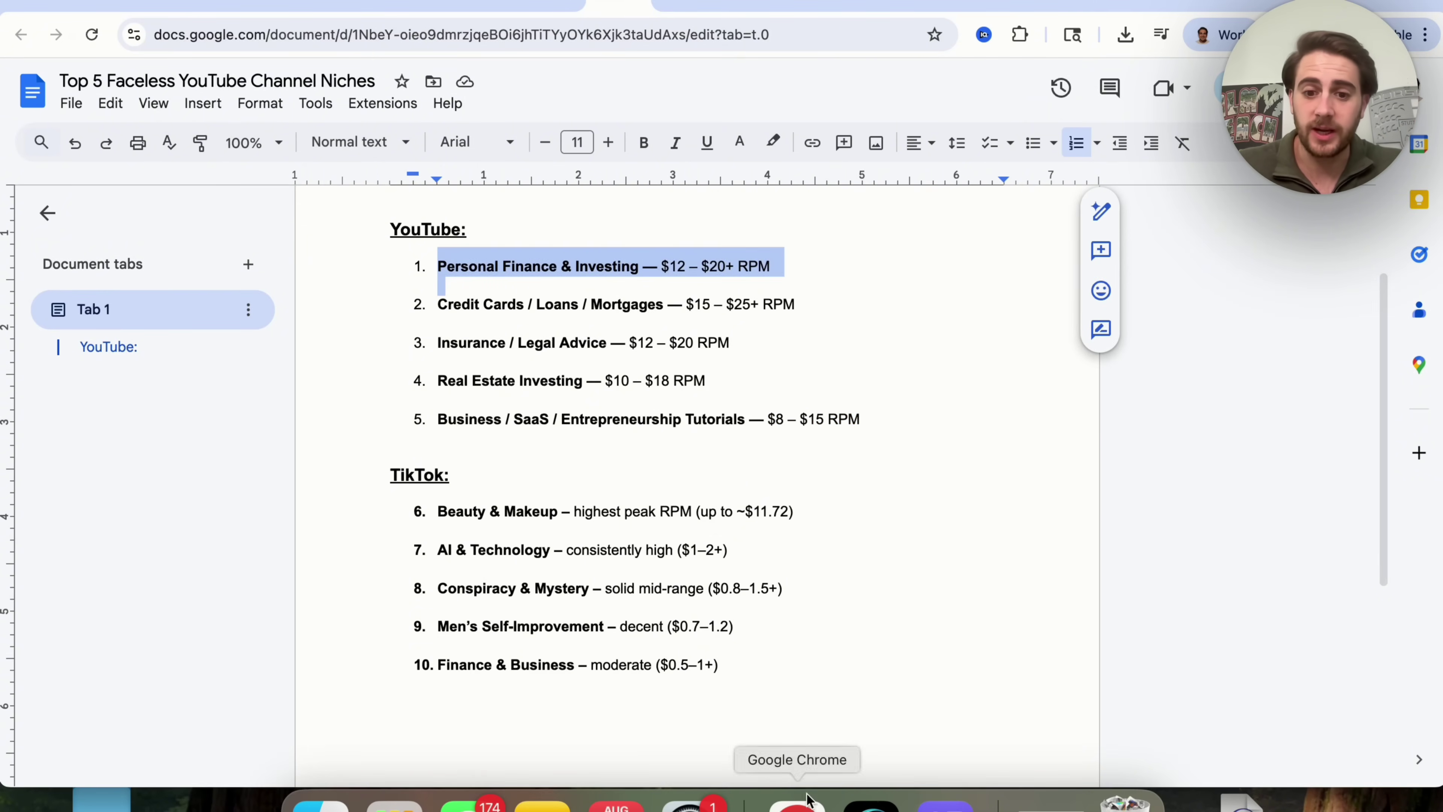
left_click(394, 803)
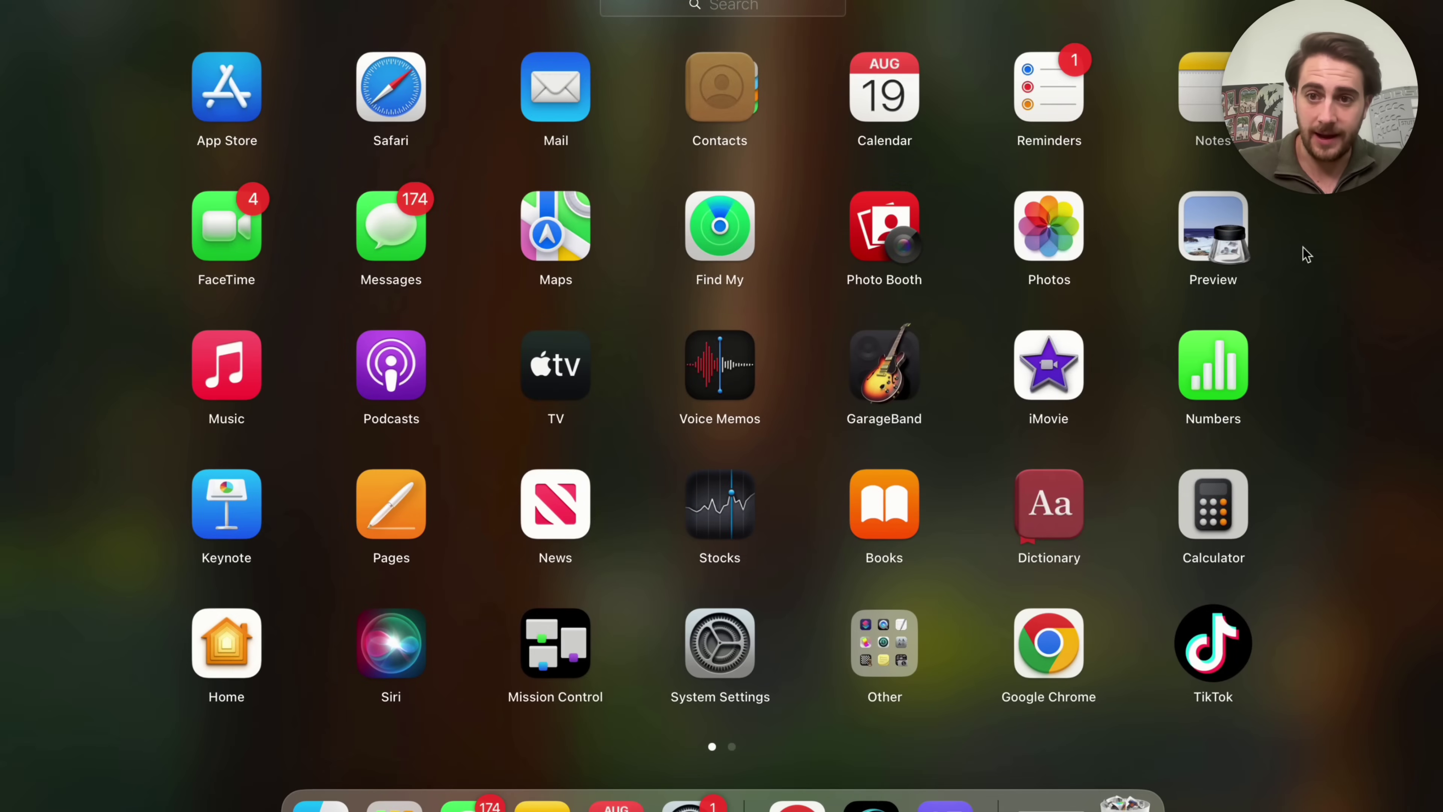
key("Escape")
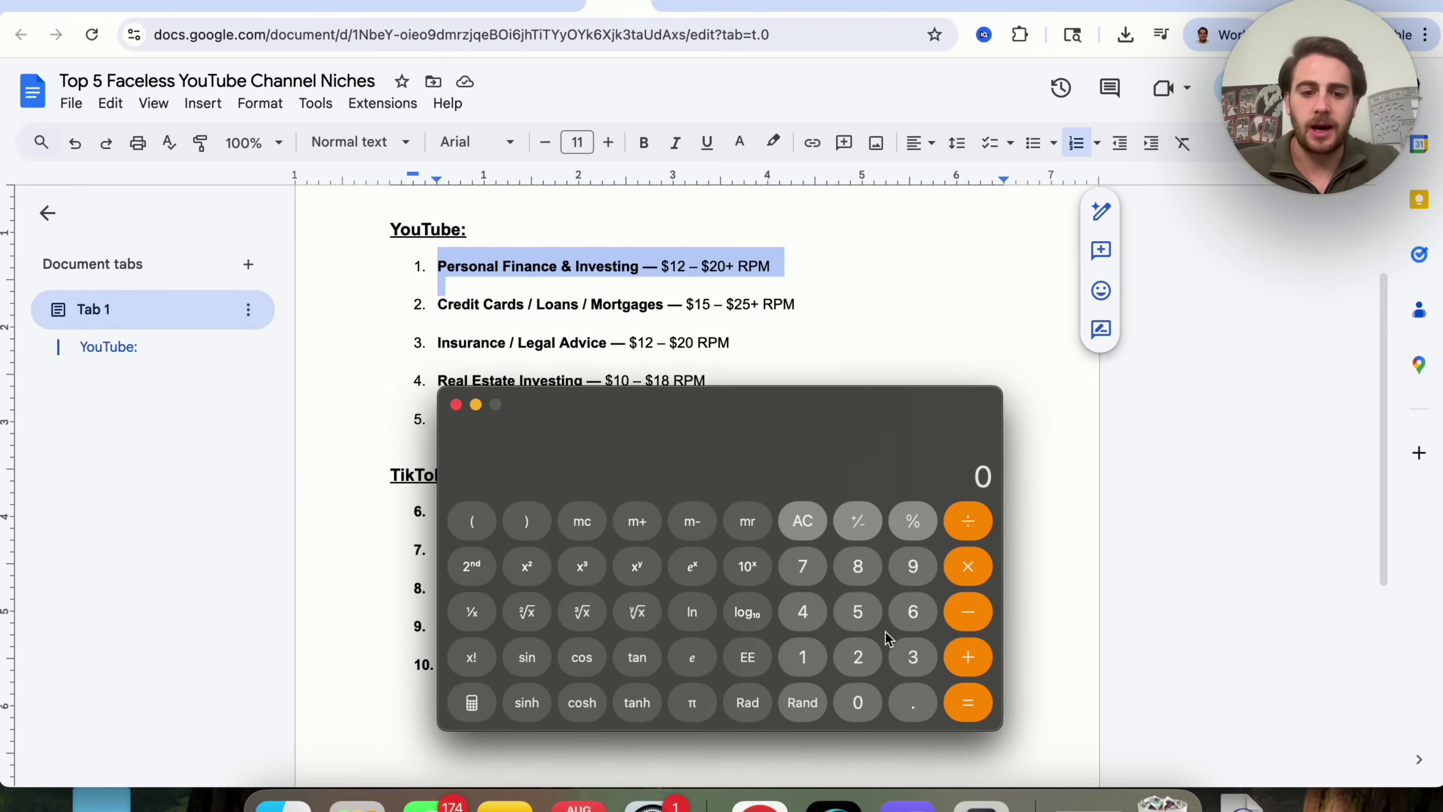
- Calculate 16×300 = 4800 and 4800×12 = 57600, then move the calculator to the lower right
type("16*300")
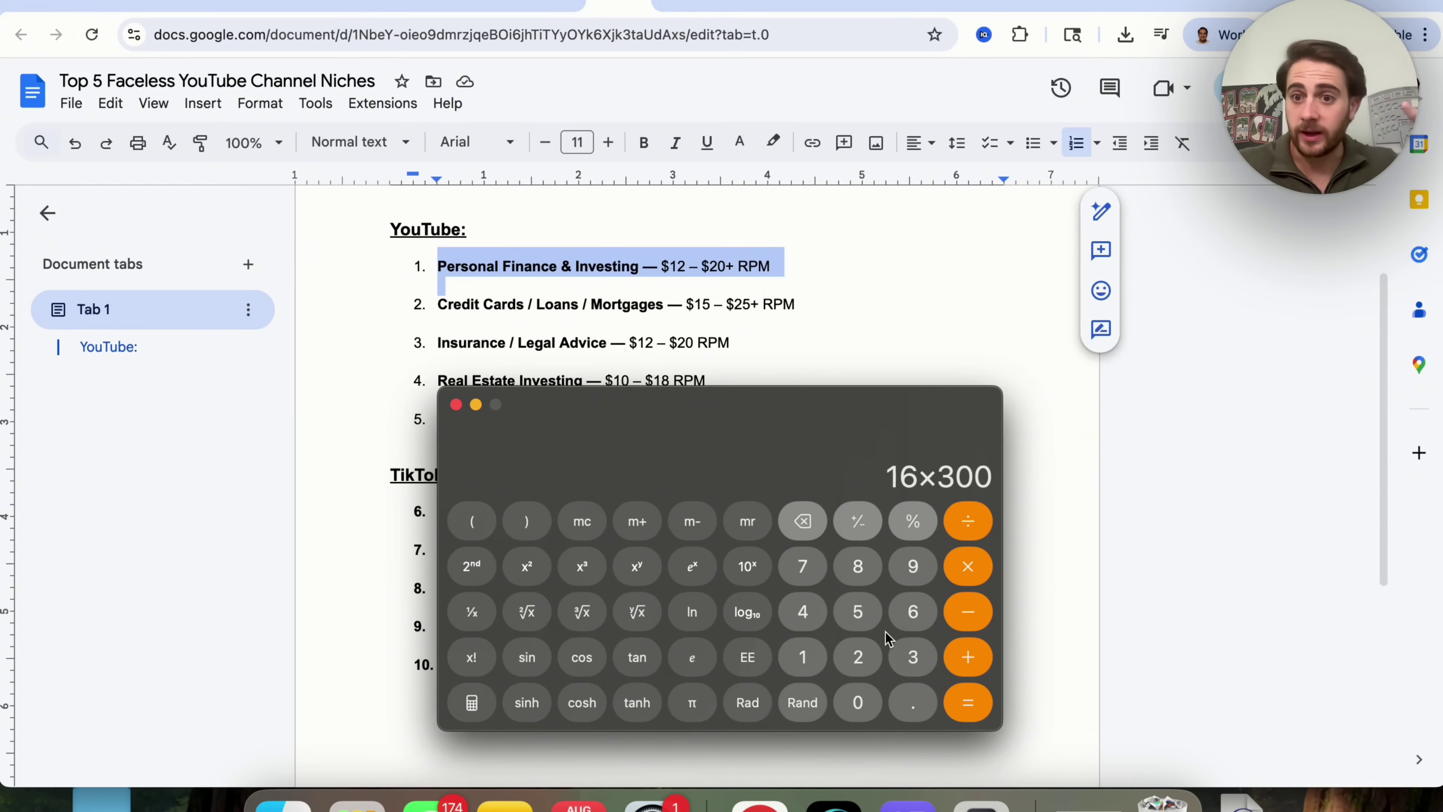
key("Return")
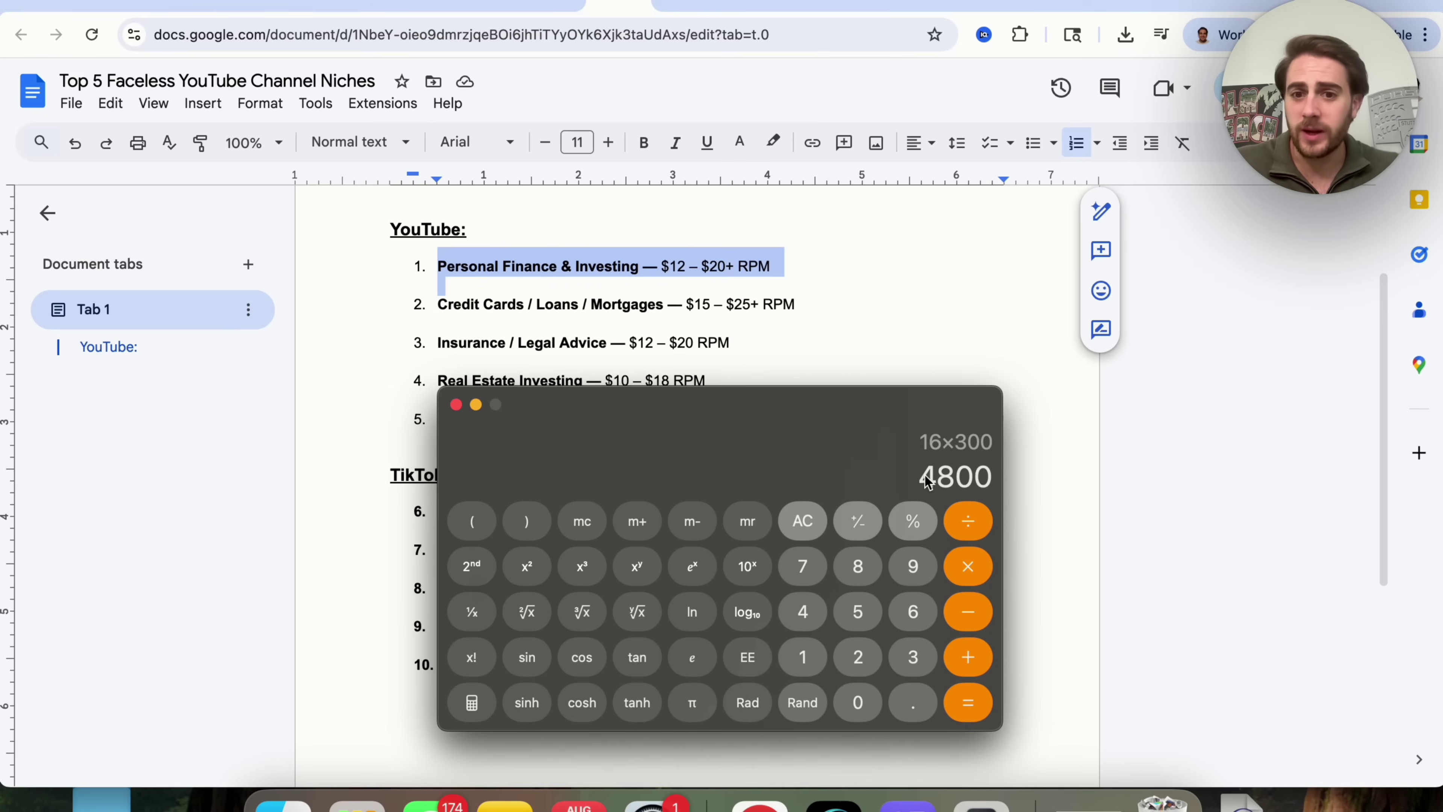
type("*12")
key("Return")
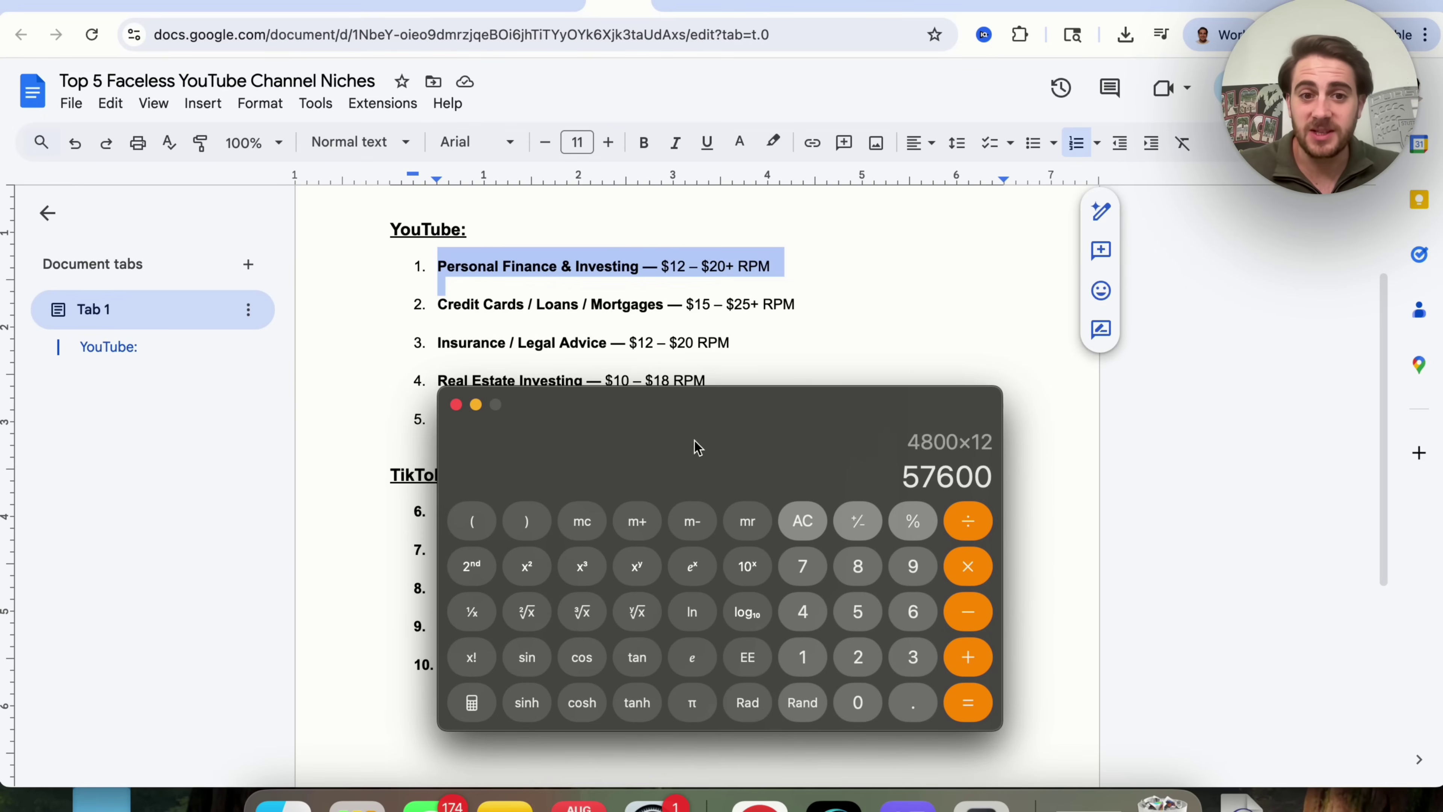
left_click_drag(752, 424, 1065, 450)
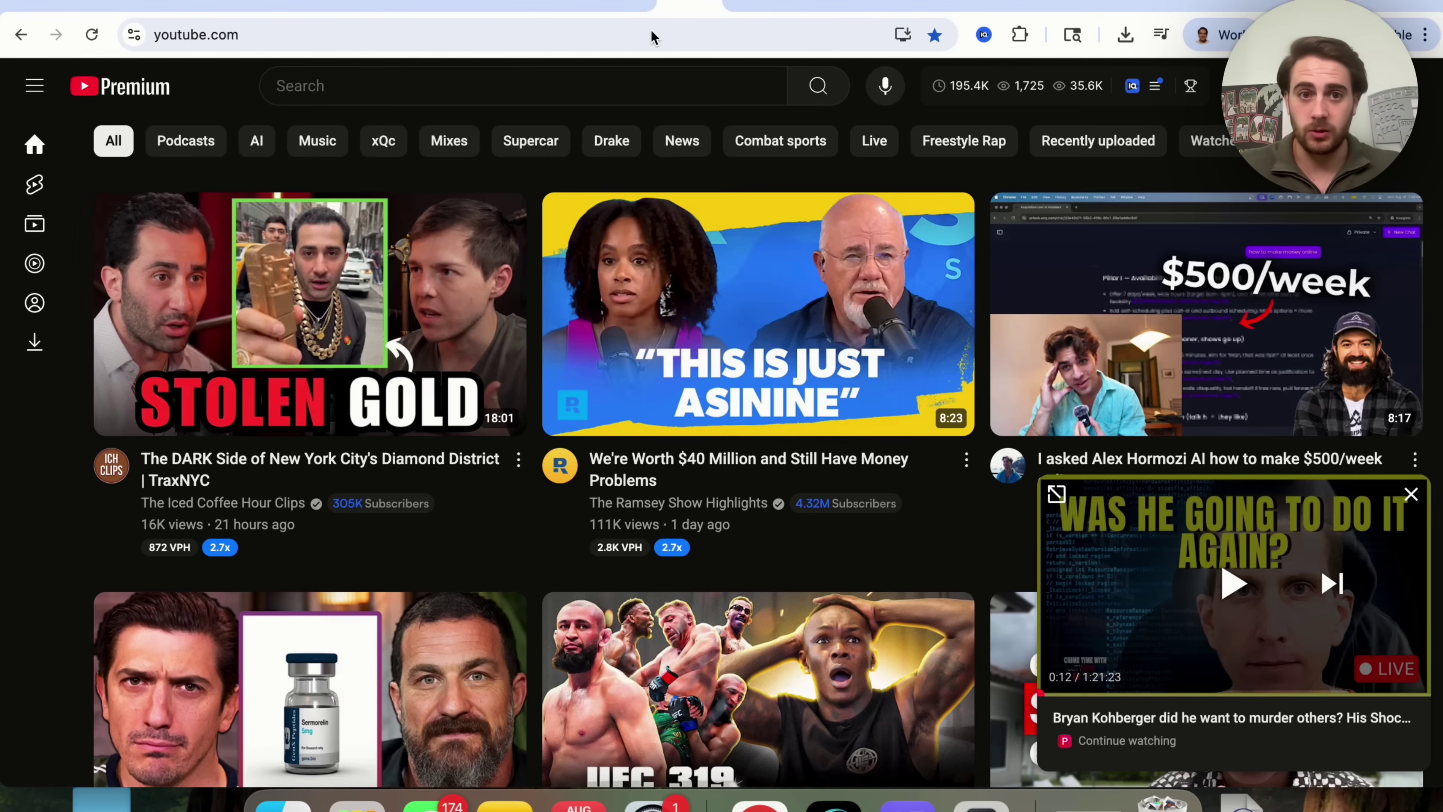
- Search YouTube for 'robert benjamin'
left_click(564, 86)
type("robert benjamin")
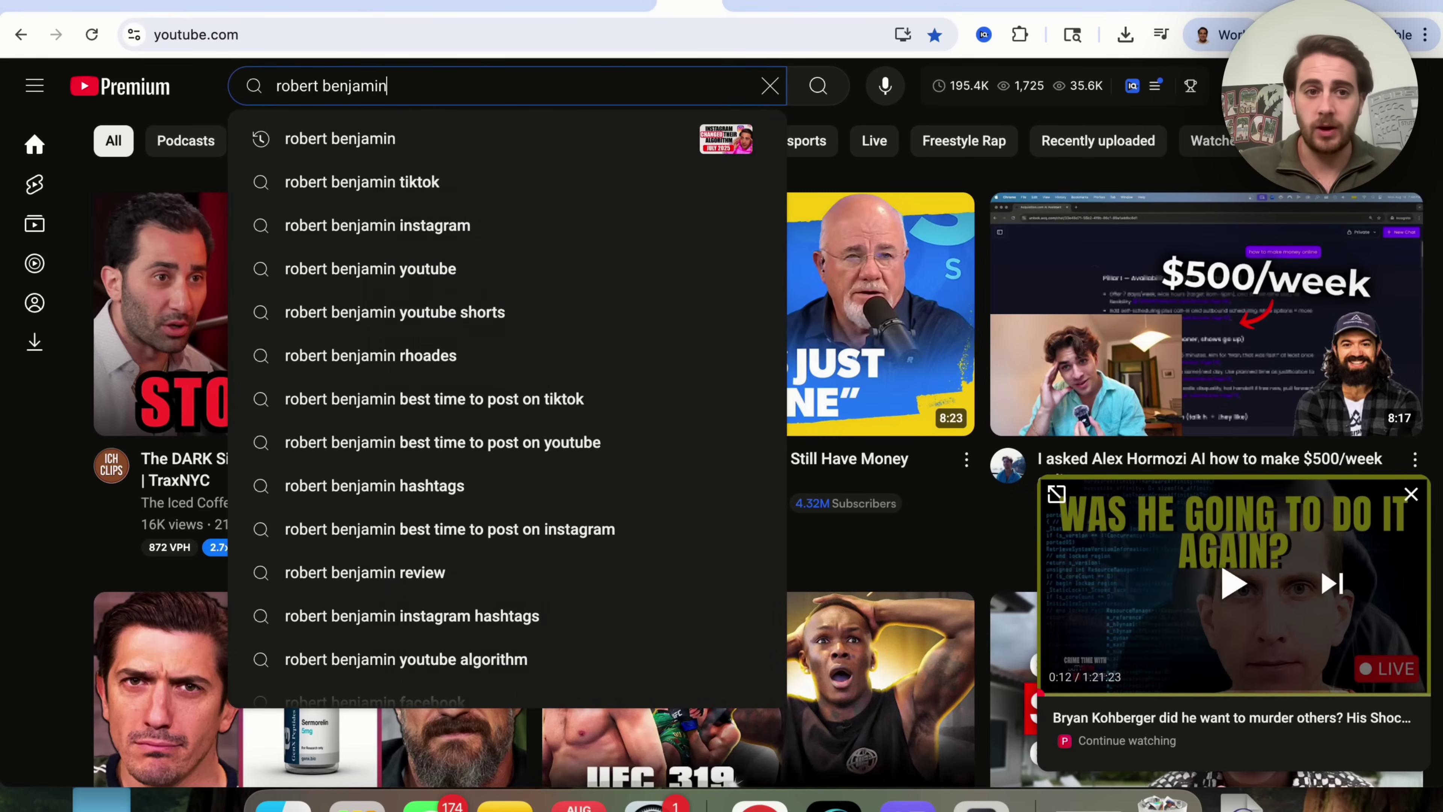
key("Return")
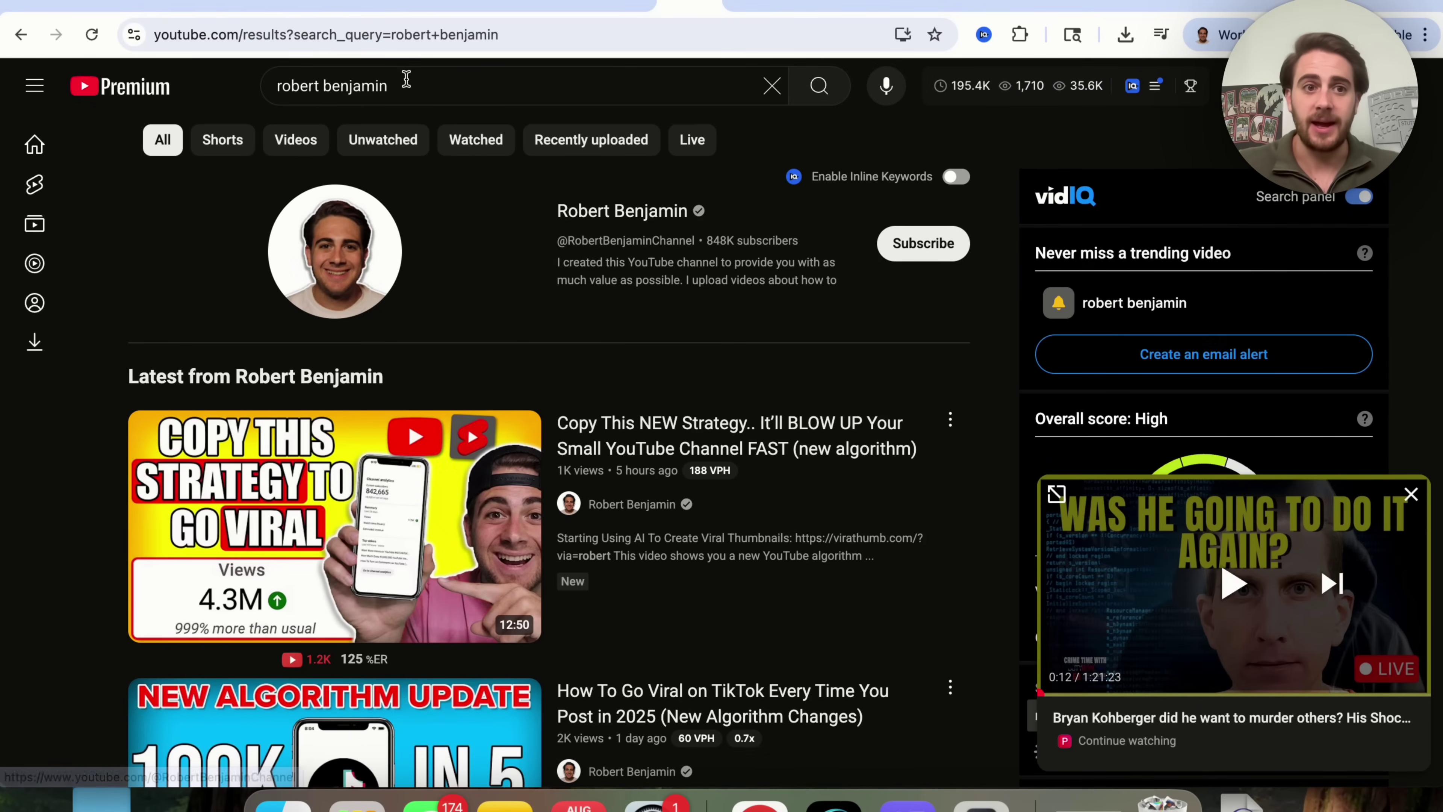
- Replace the search with the top 'rob the' suggestion, then switch to the Skywork page
triple_click(406, 87)
type("rob the")
key("Down")
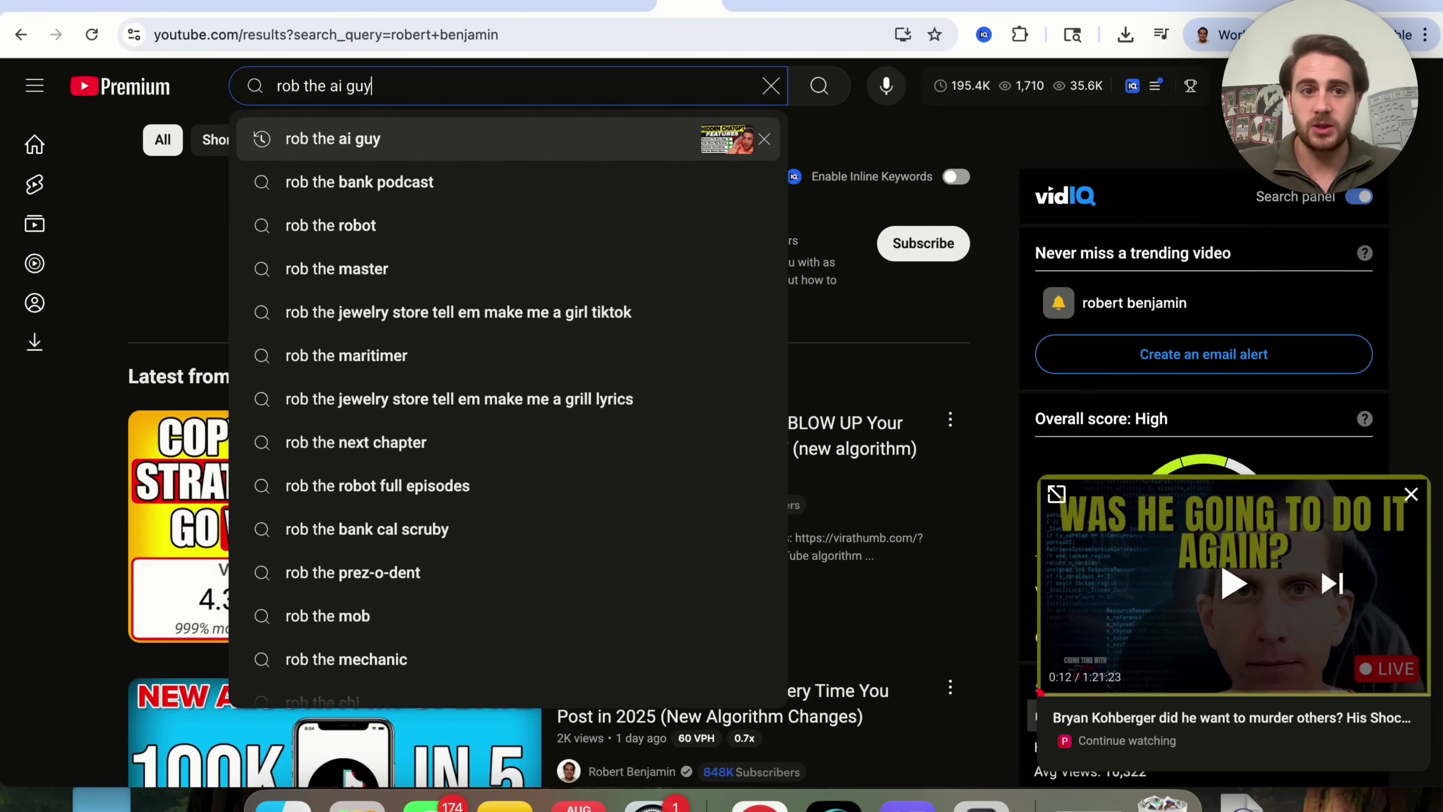
key("Return")
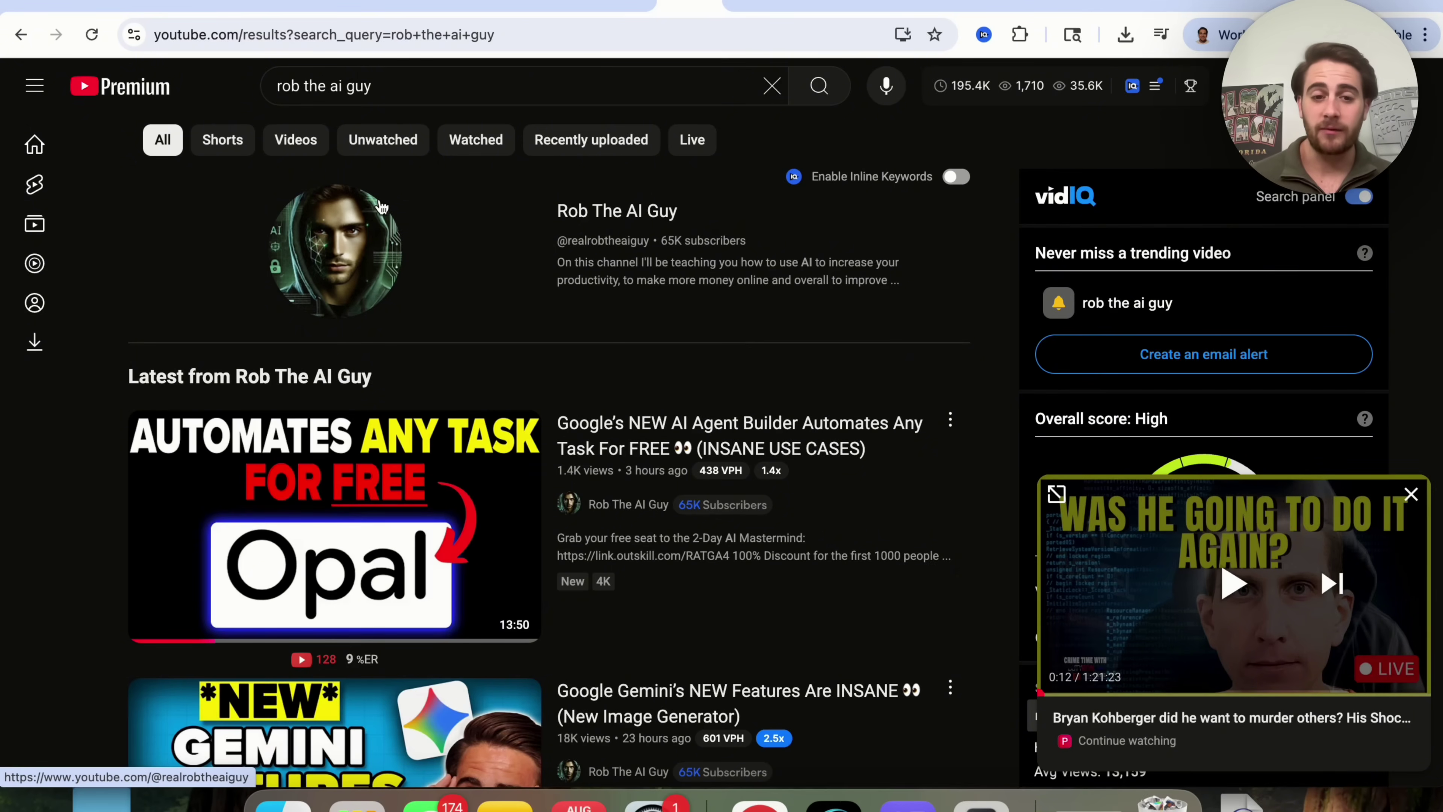
mouse_move(332, 547)
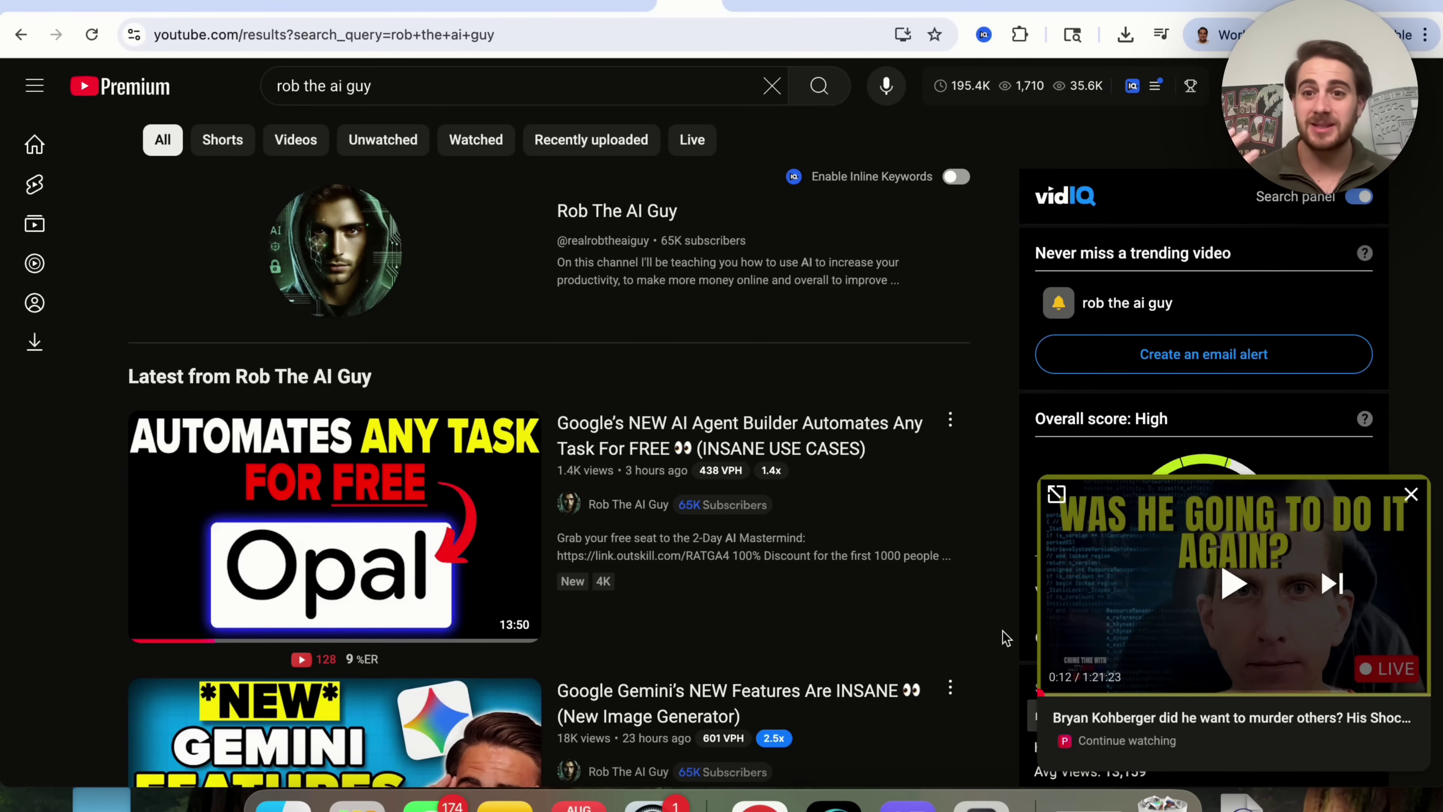
key("ctrl+Tab")
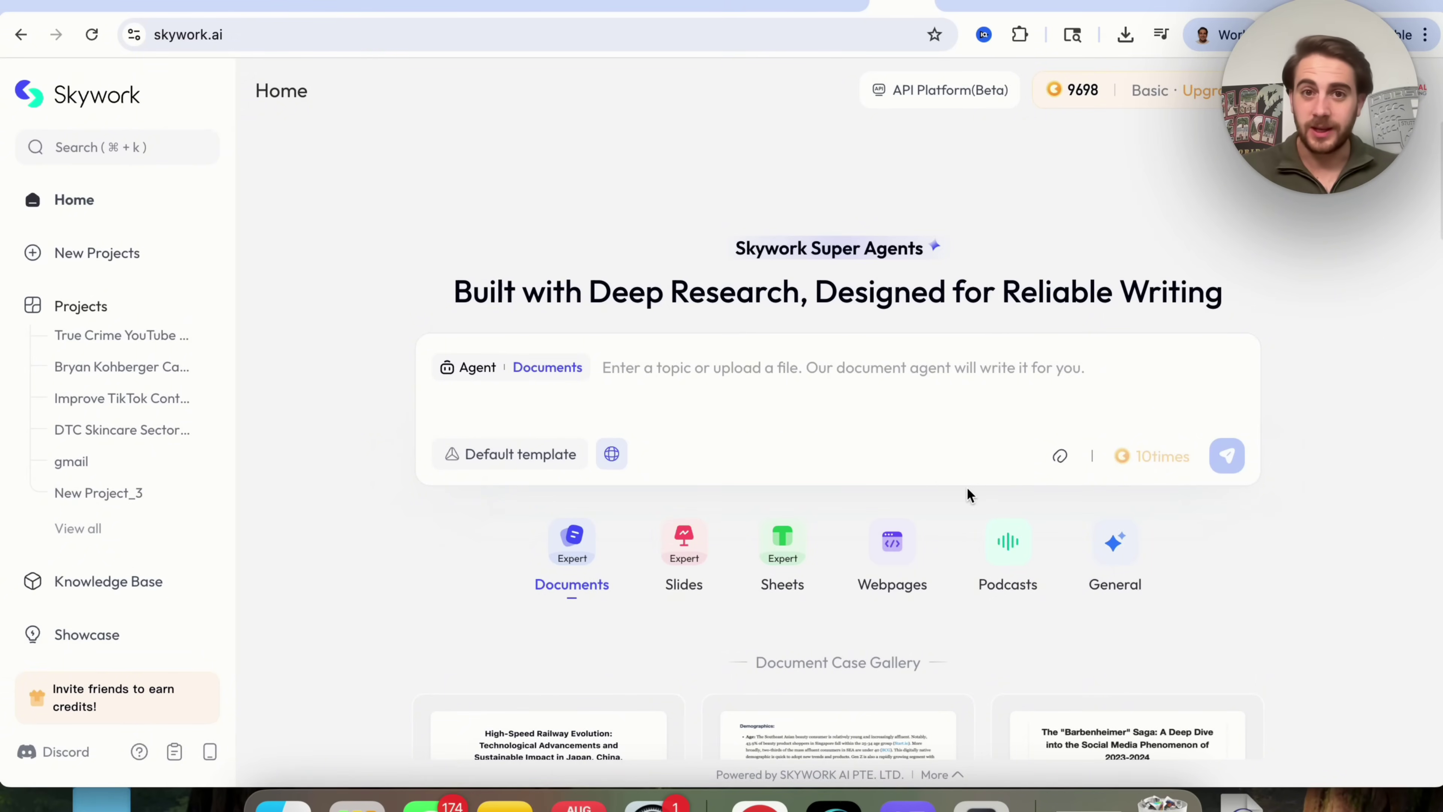
key("ctrl+shift+Tab")
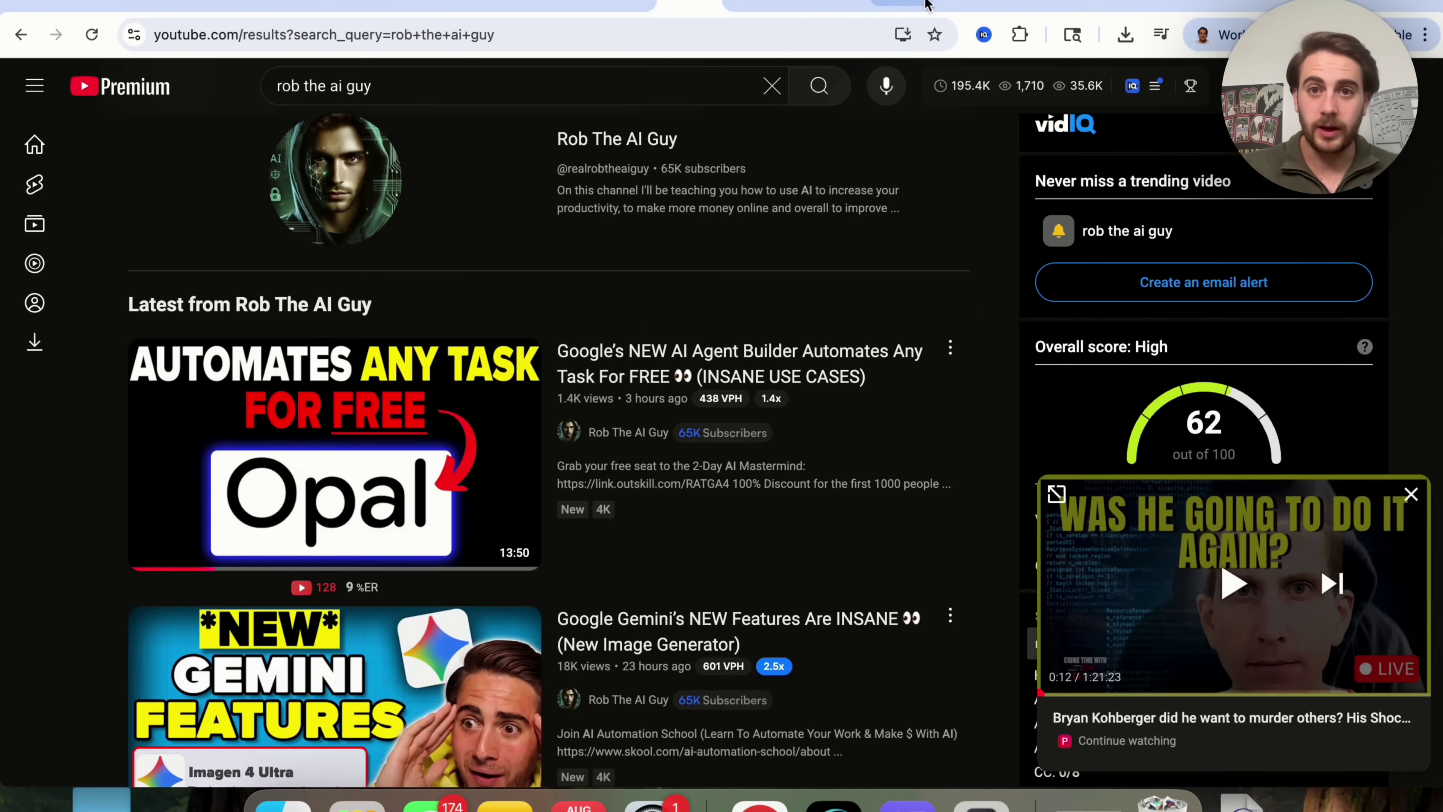
left_click(969, 6)
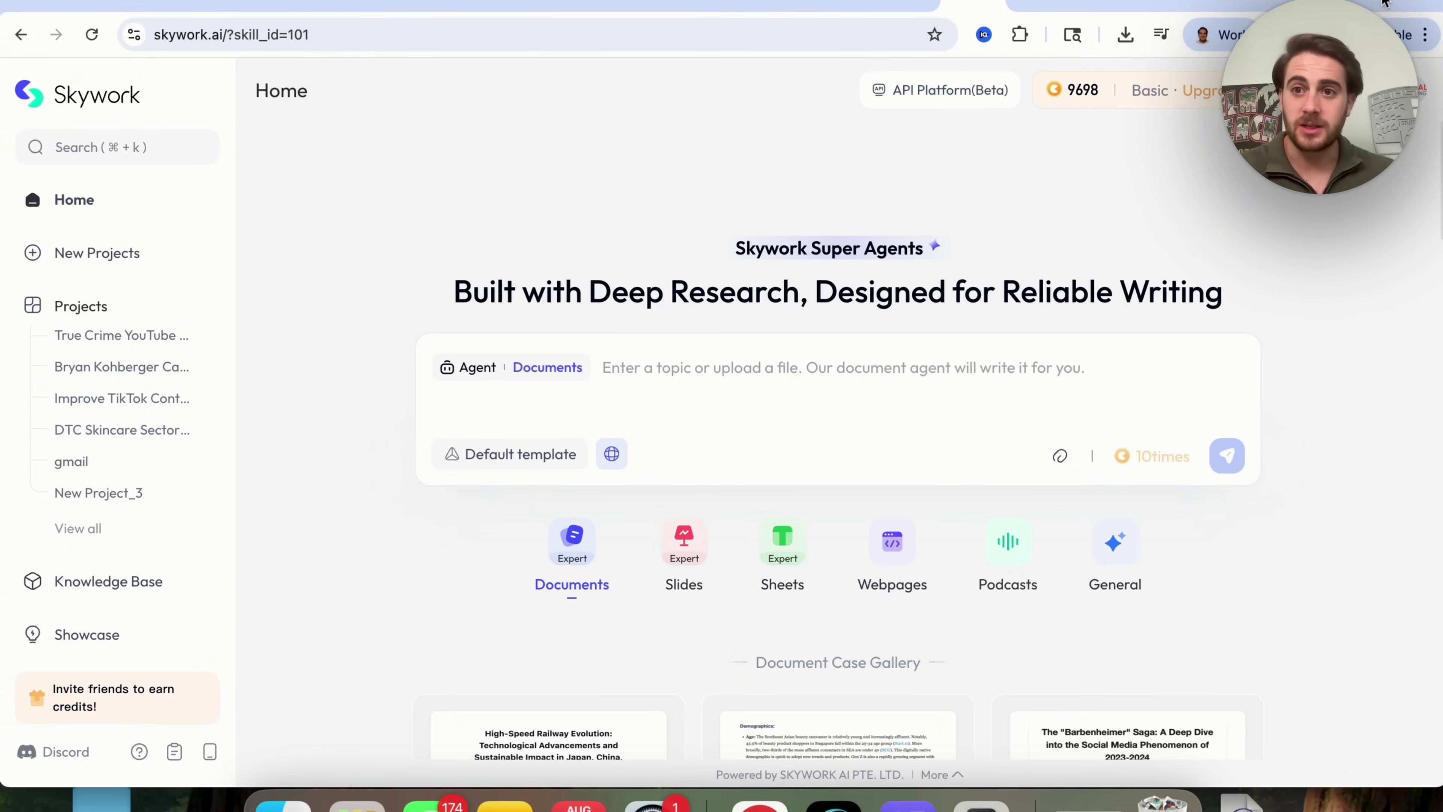
left_click(1384, 3)
- Search Google for 'landscaper near me' and decline the location-sharing prompt
type("google.com")
key("Return")
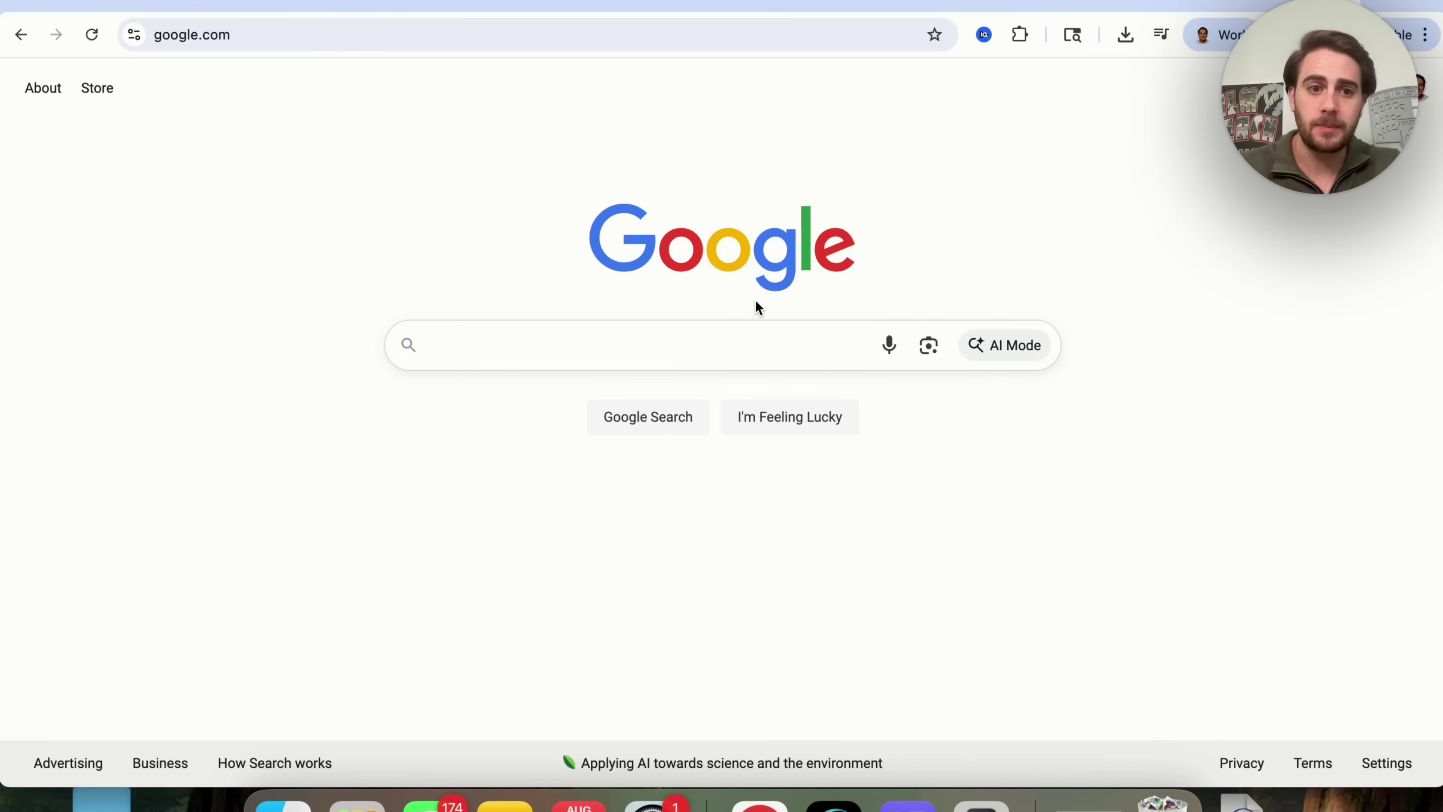
type("landscaper near me")
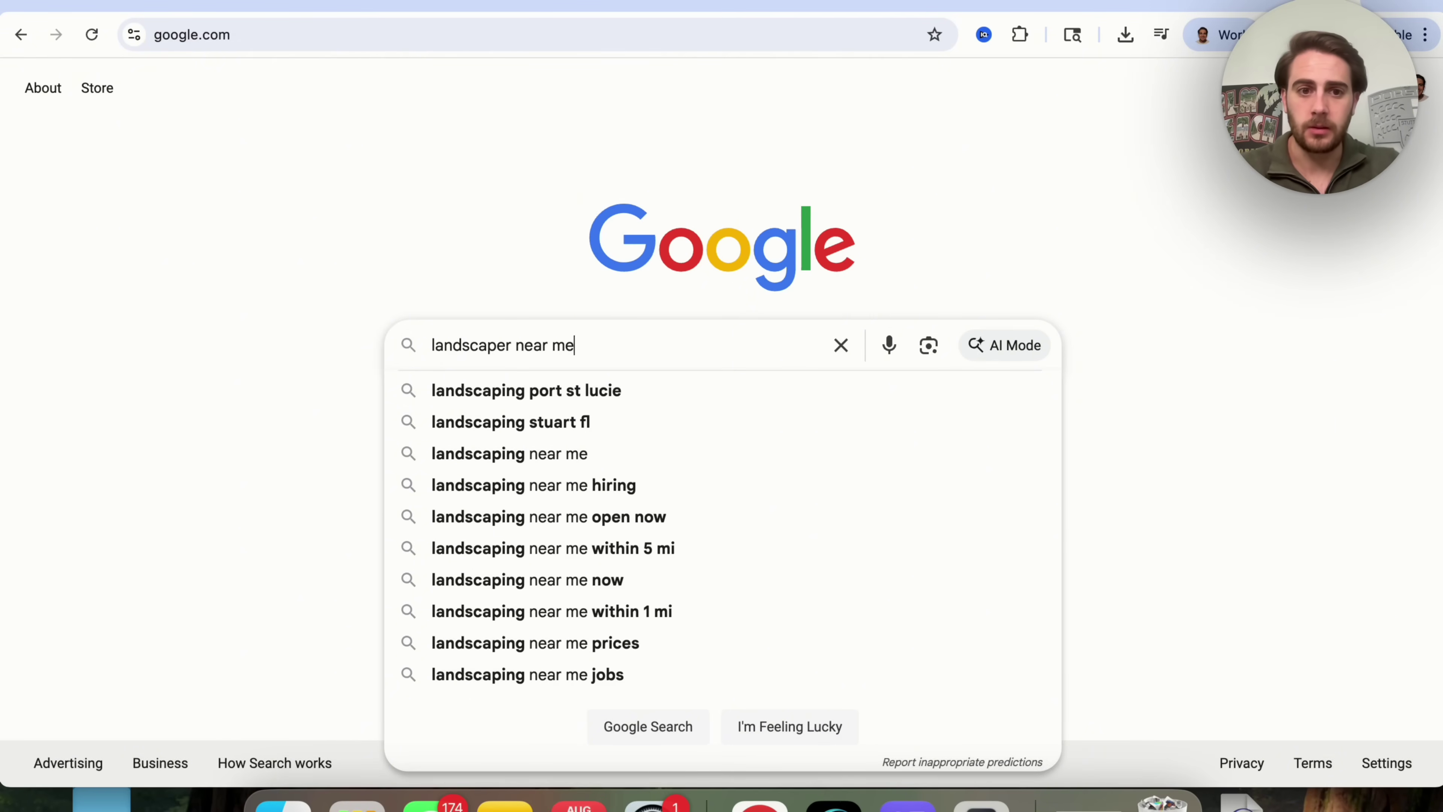
key("Return")
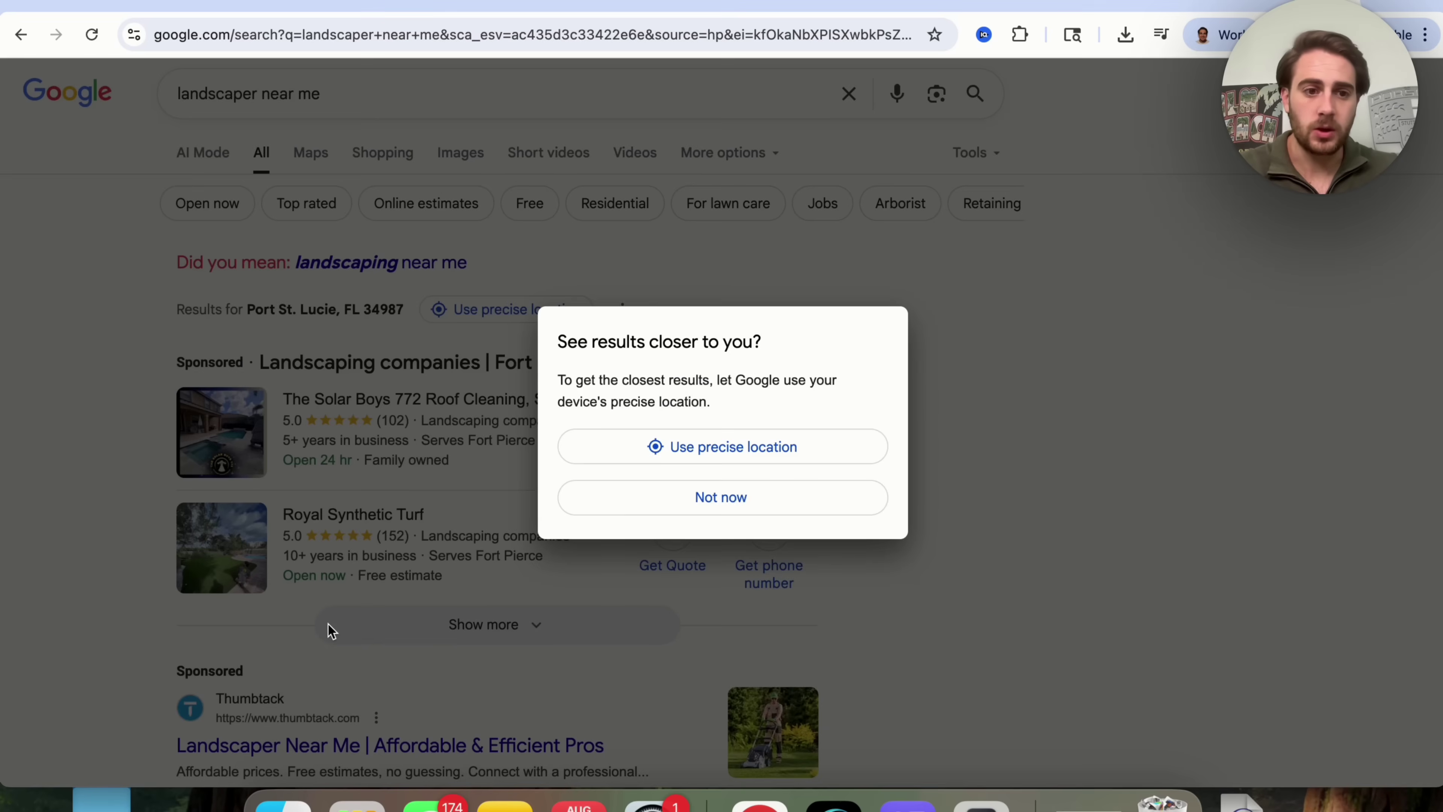
left_click(647, 506)
- Scroll down to the Businesses list of rated local landscapers beside the map
scroll(619, 569, "down", 5)
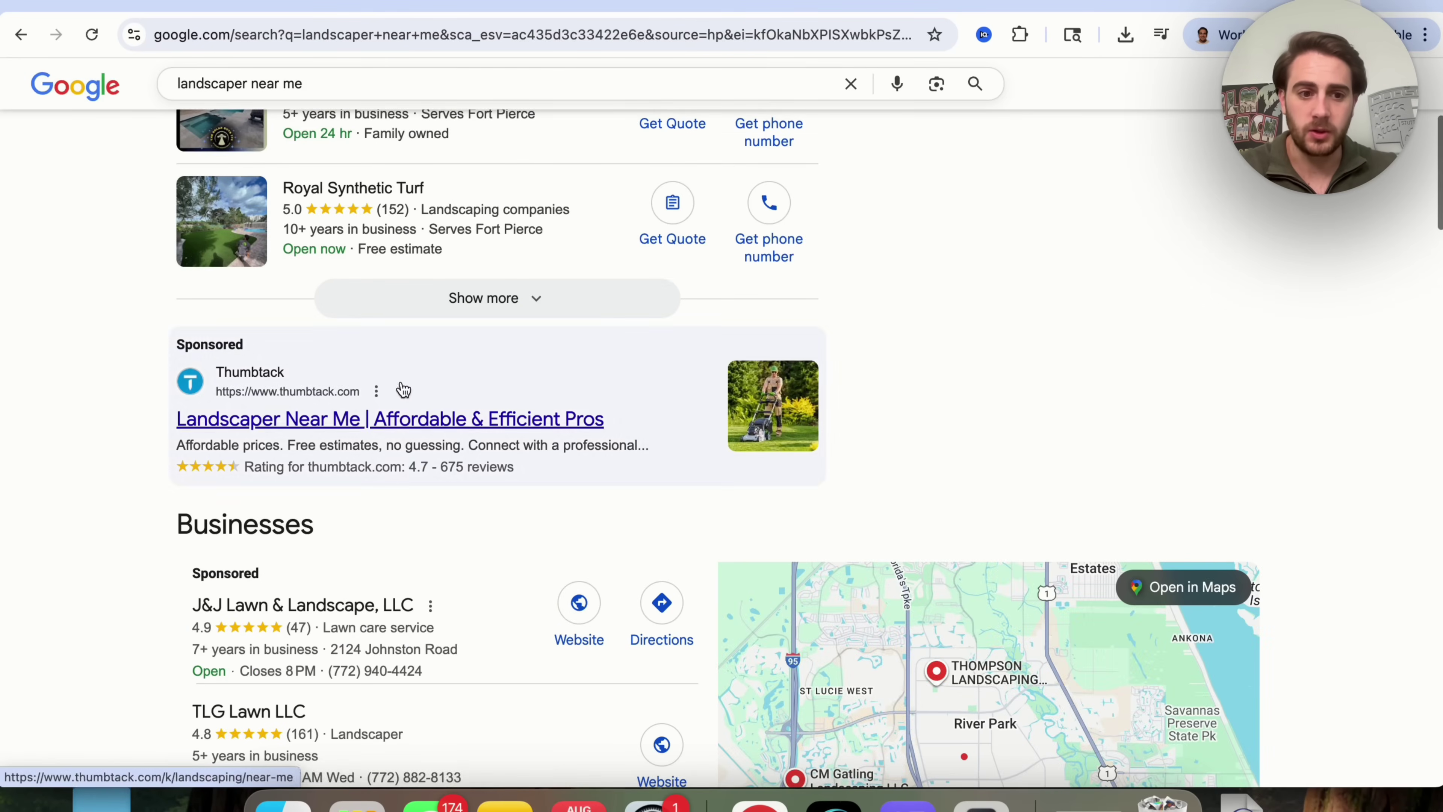
scroll(395, 580, "down", 5)
scroll(395, 580, "up", 4)
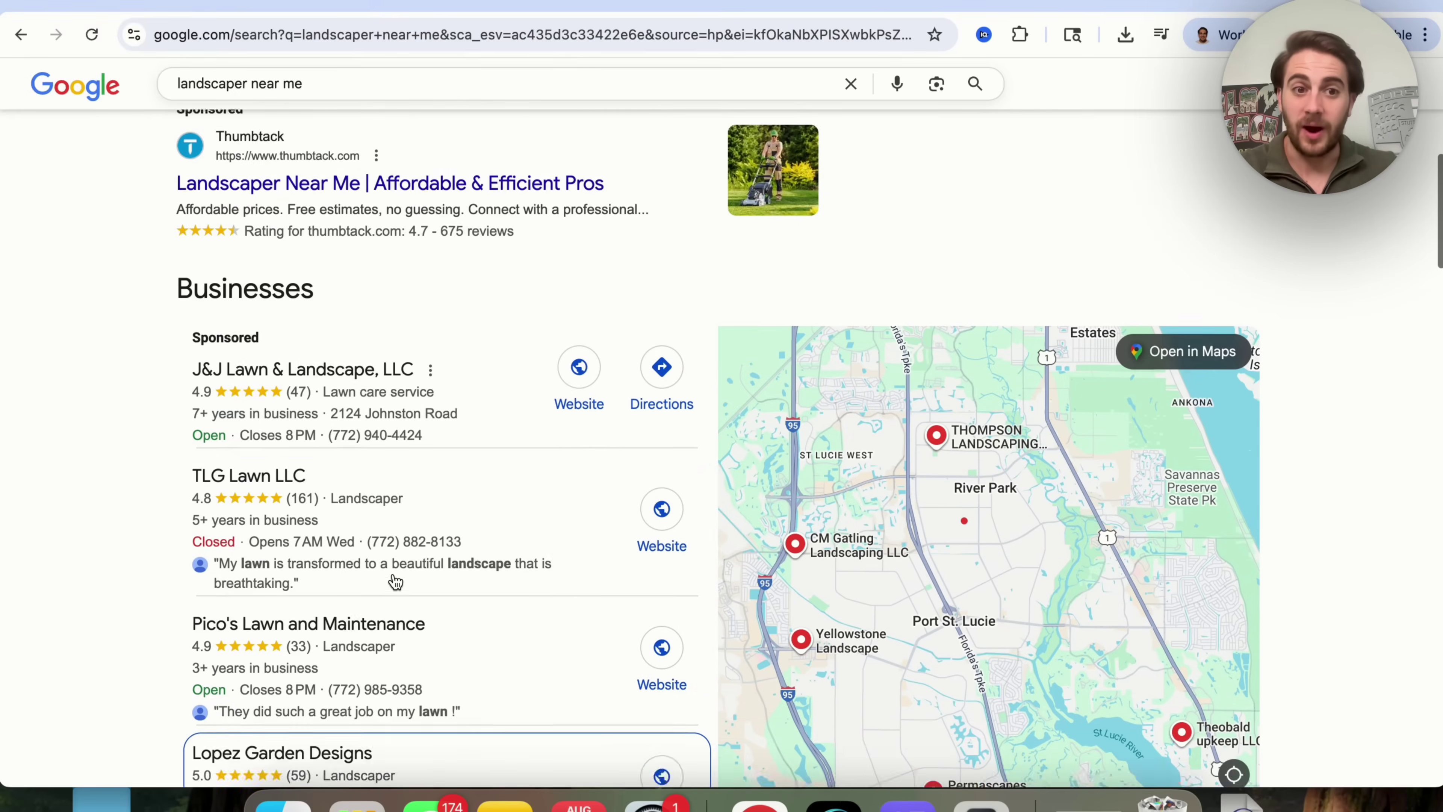
scroll(395, 579, "down", 1)
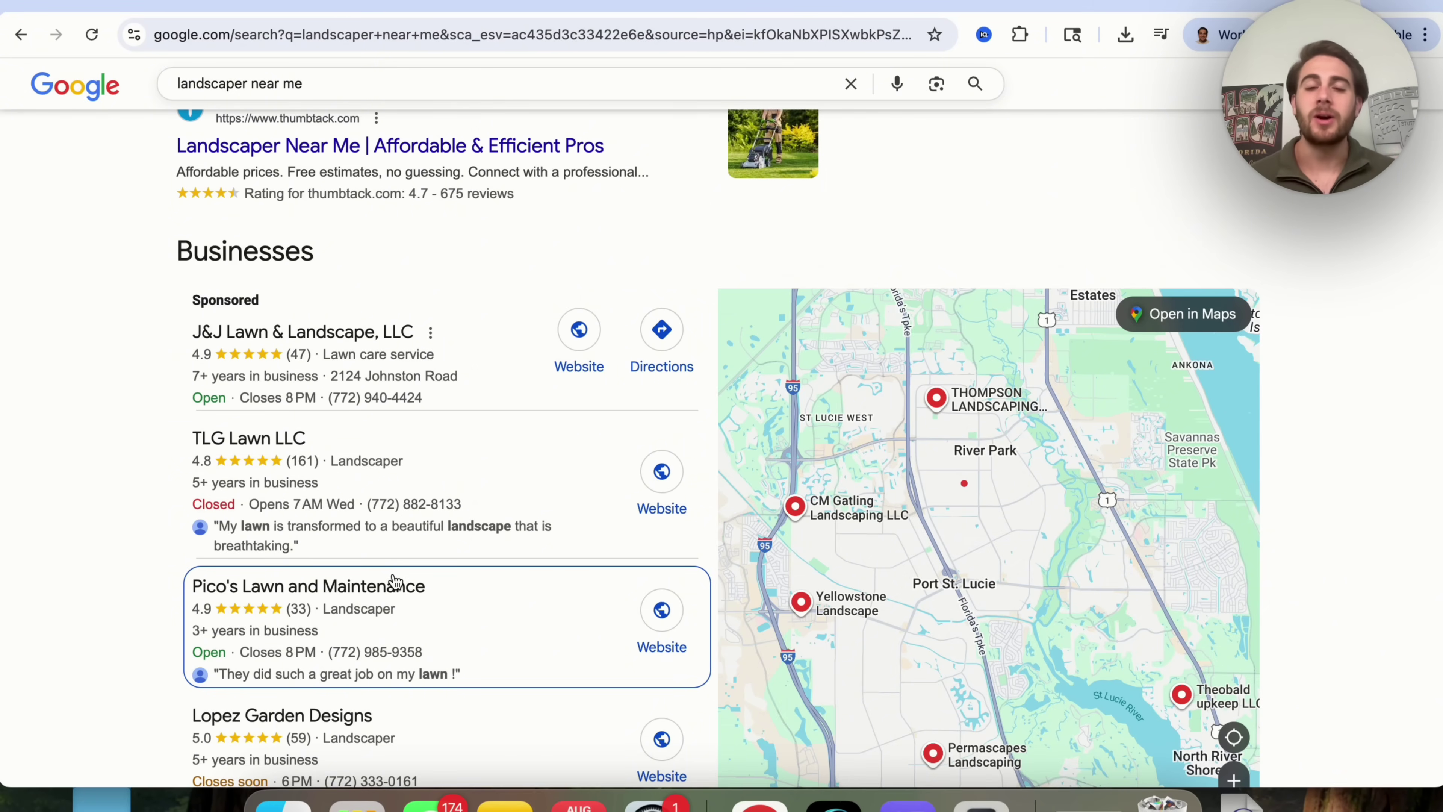
scroll(483, 523, "down", 3)
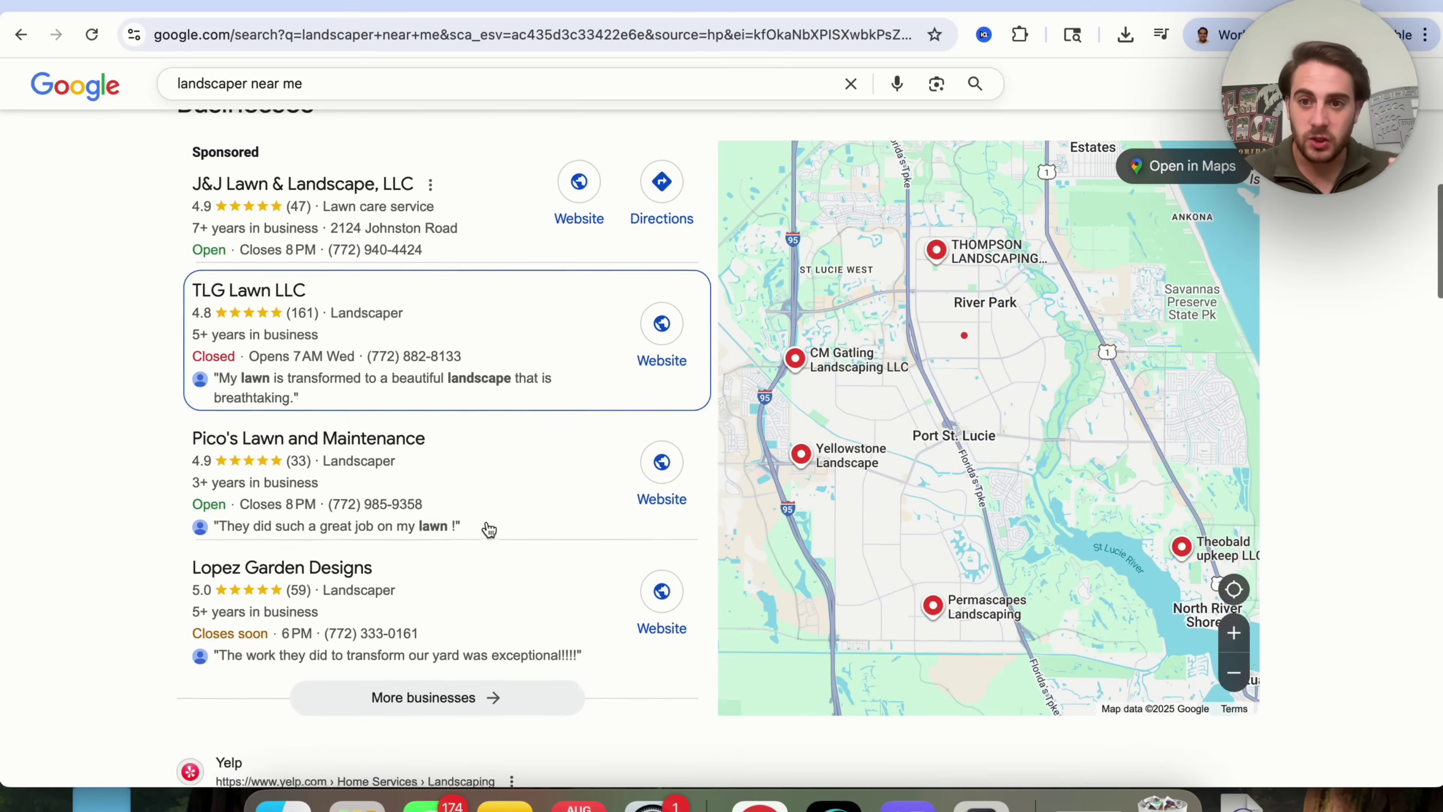
- Return to the Skywork home tab, with the Documents agent chosen and an empty prompt box
left_click(849, 4)
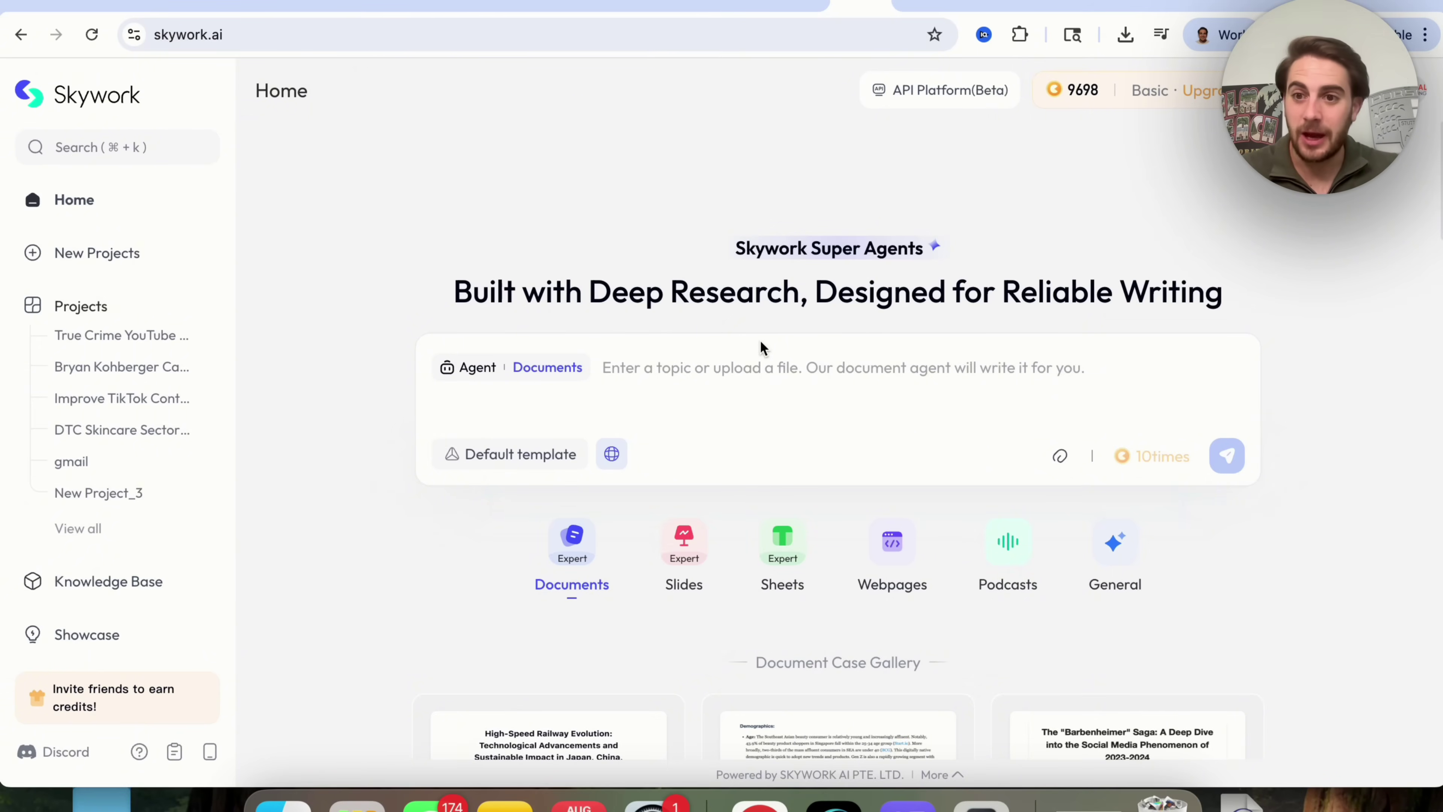